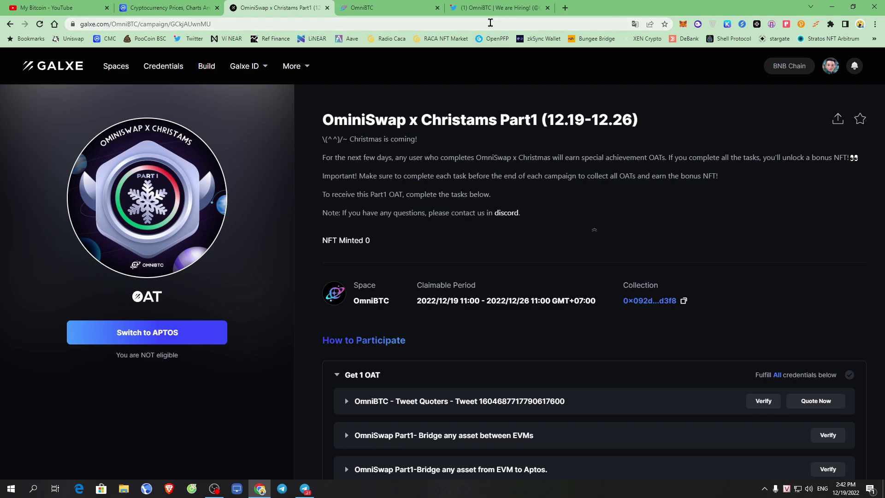
Step: Review OmniBTC's pinned Christmas tweet, the OmniSwap page, and the Galxe campaign's description and claimable period
key("ctrl+Tab")
key("ctrl+Tab")
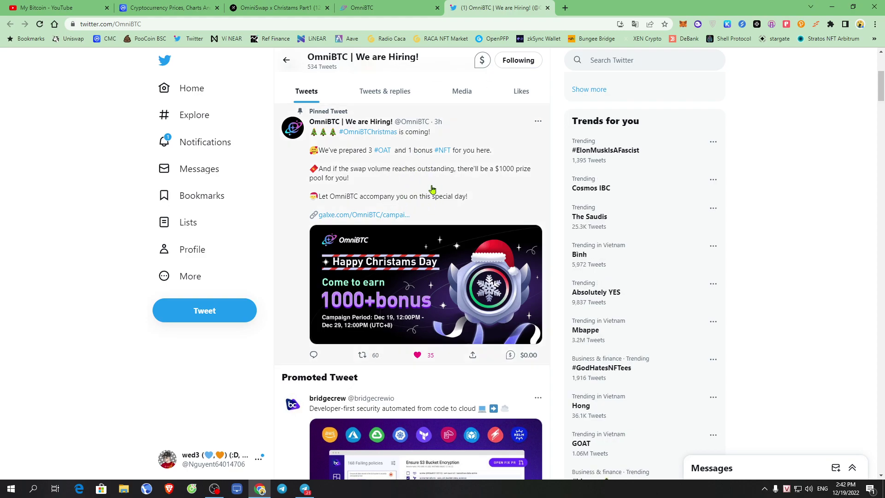
key("ctrl+shift+Tab")
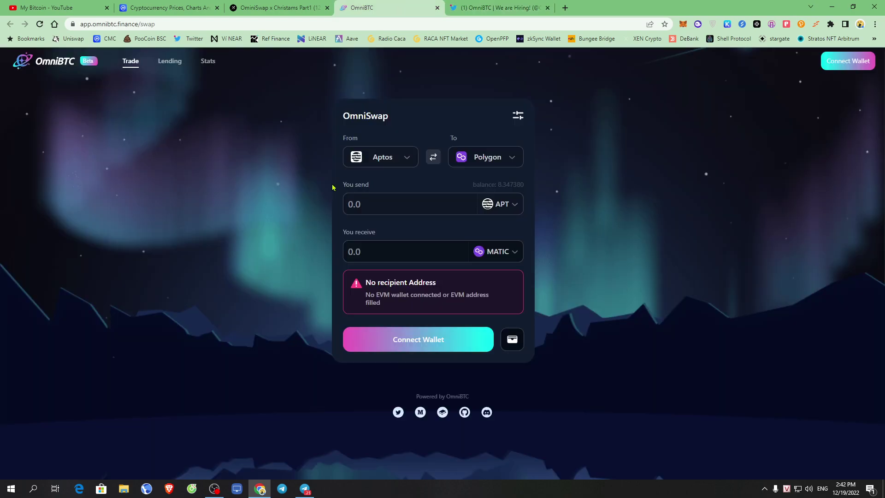
left_click(303, 9)
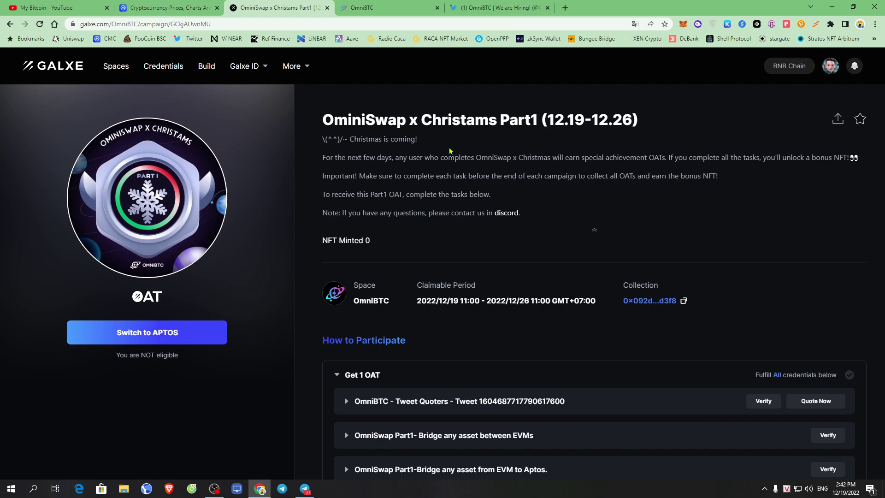
left_click_drag(487, 120, 557, 121)
left_click(645, 197)
scroll(638, 234, "down", 2)
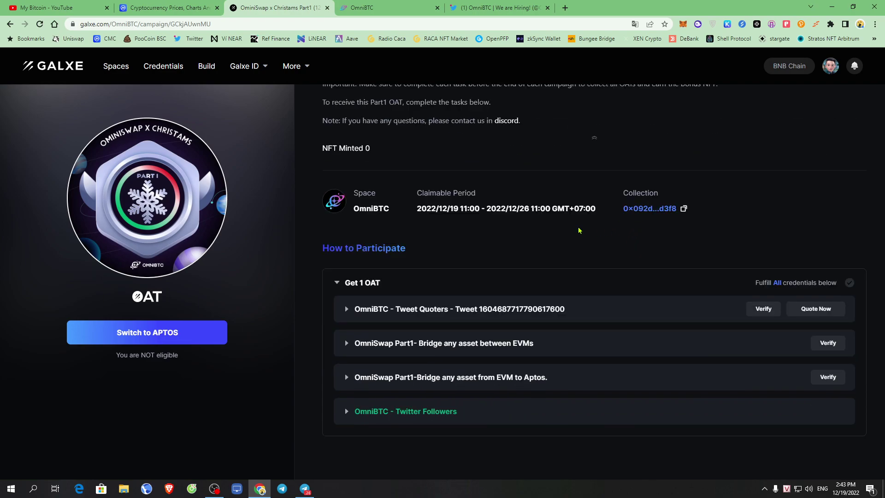
left_click_drag(529, 208, 513, 209)
scroll(408, 249, "up", 2)
Step: Browse the OmniBTC space's campaigns on Galxe and reopen the OminiSwap x Christams Part1 campaign
left_click(374, 300)
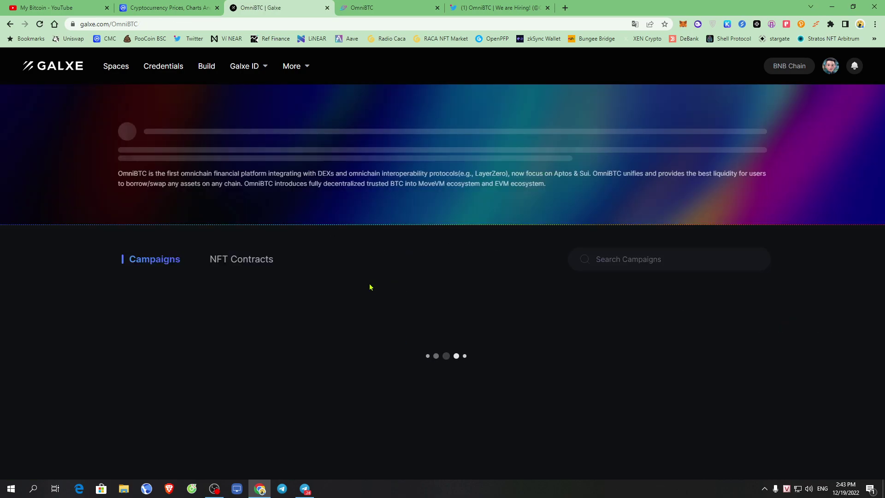
scroll(502, 289, "down", 2)
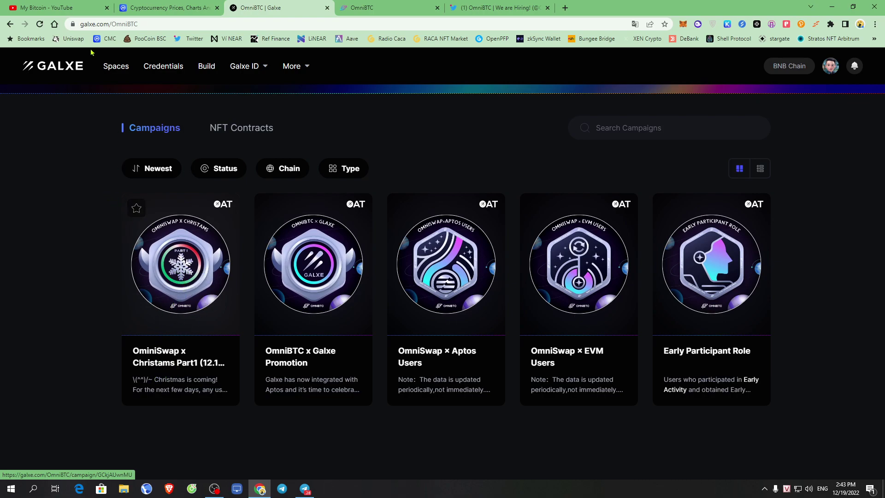
key("ctrl+1")
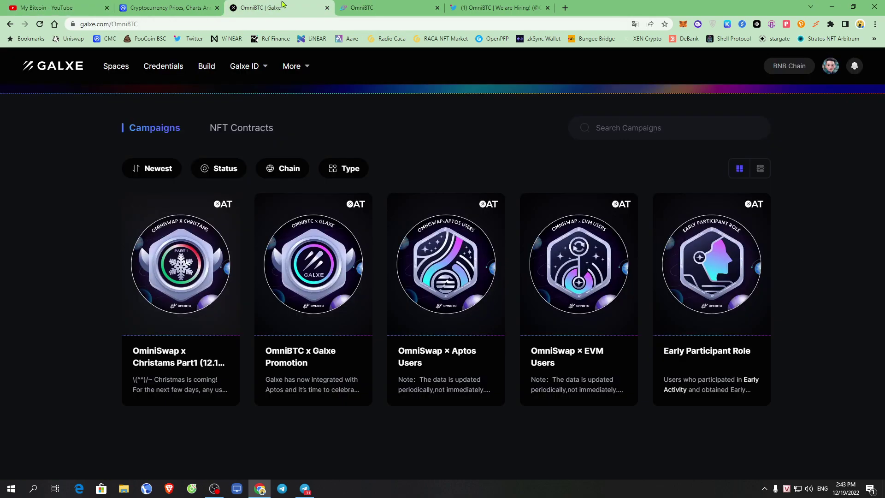
left_click(282, 8)
left_click(181, 269)
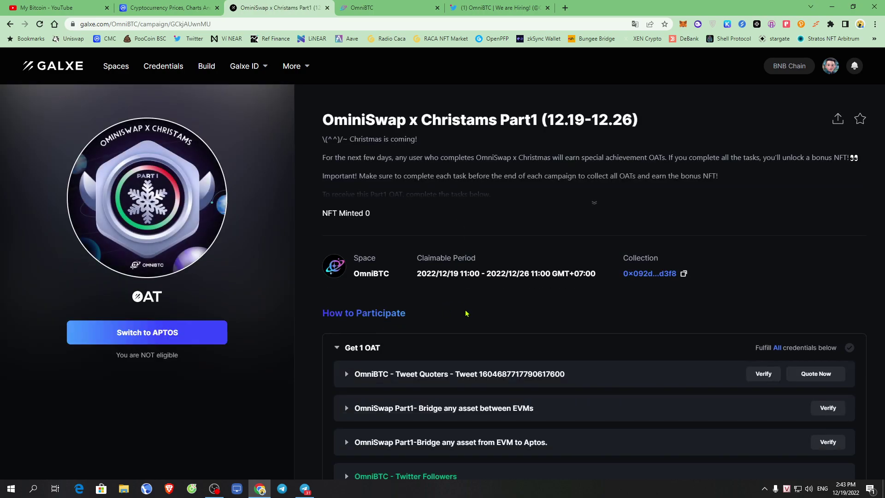
Step: Expand the "Bridge any asset between EVMs" task and read its supported-chain requirement
scroll(467, 313, "down", 2)
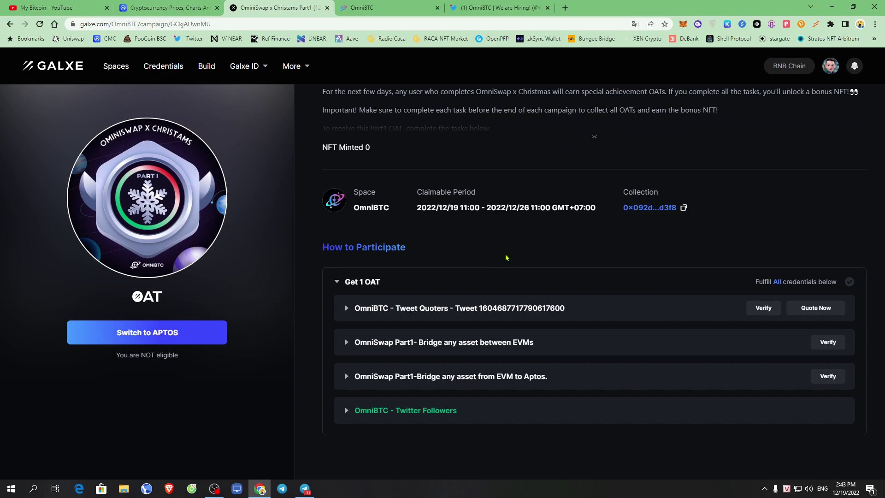
left_click(425, 349)
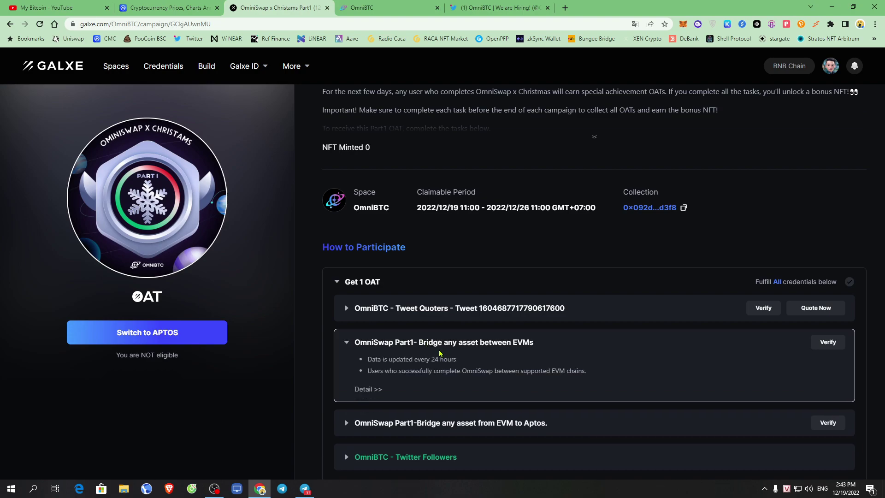
scroll(439, 354, "down", 1)
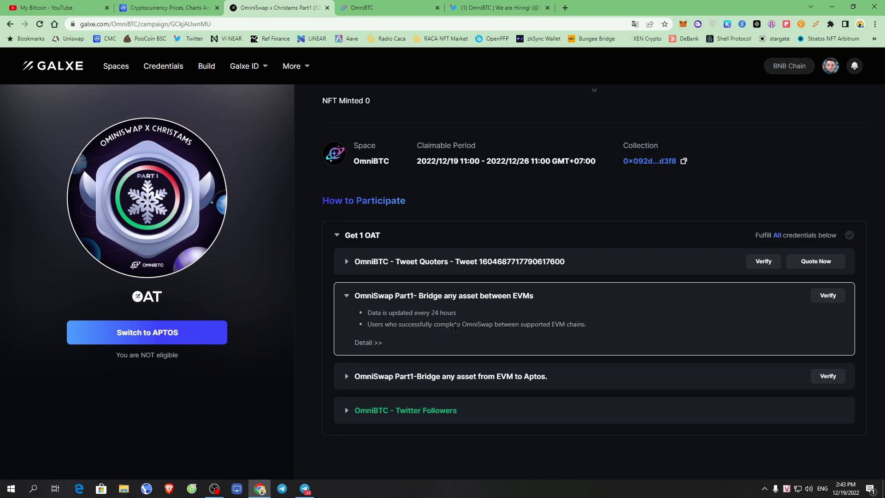
left_click_drag(515, 325, 603, 319)
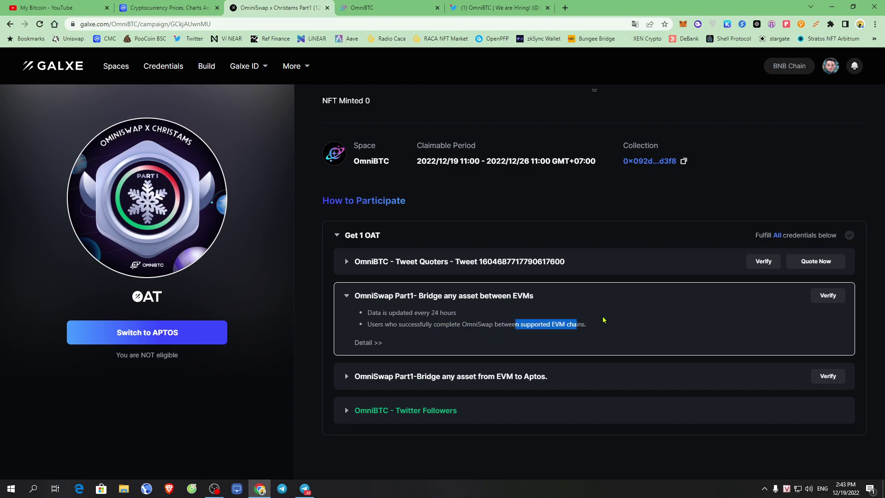
left_click(582, 322)
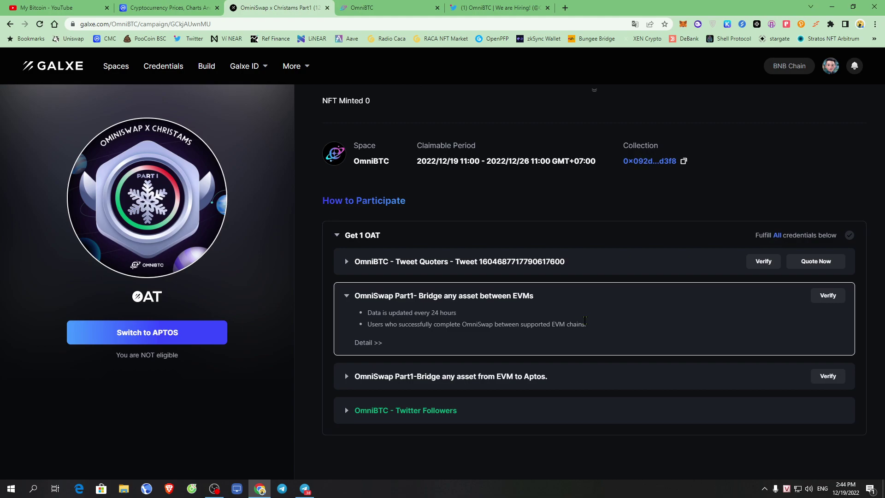
left_click_drag(550, 323, 604, 328)
Step: Expand the "Bridge any asset from EVM to Aptos" task and compare its requirement with the EVM bridging task
left_click(459, 375)
scroll(449, 364, "down", 1)
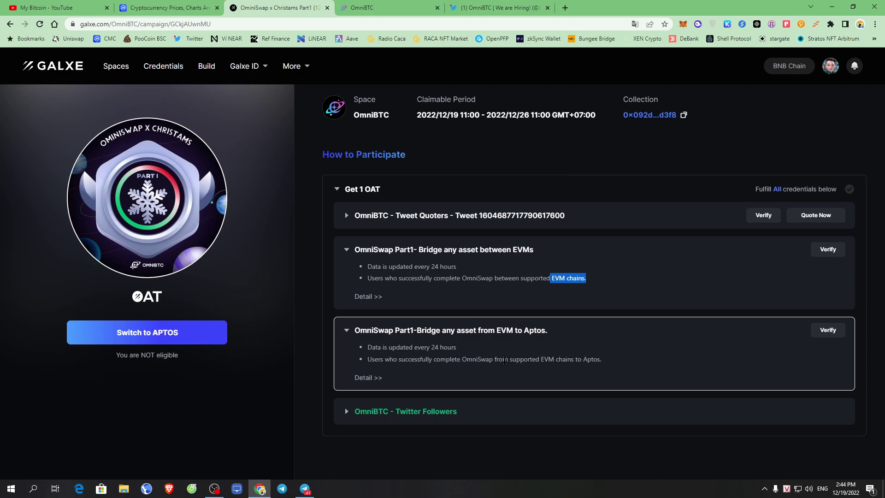
left_click_drag(504, 361, 607, 360)
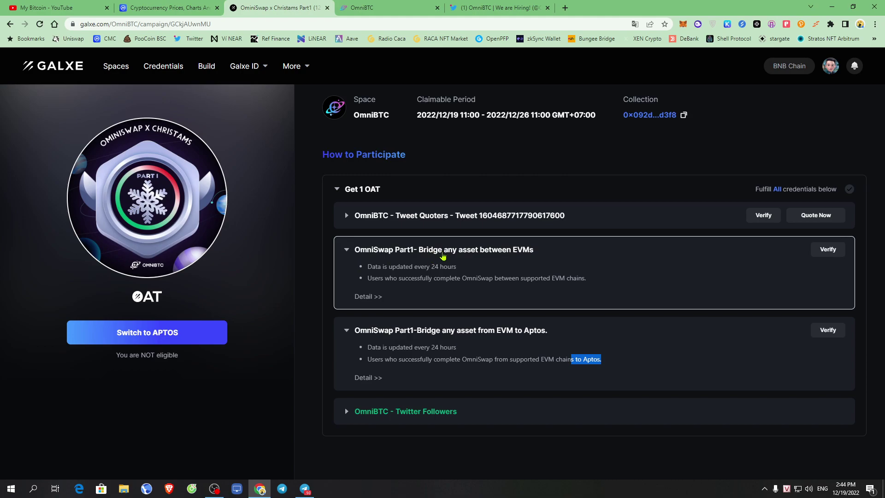
left_click(568, 256)
left_click(502, 295)
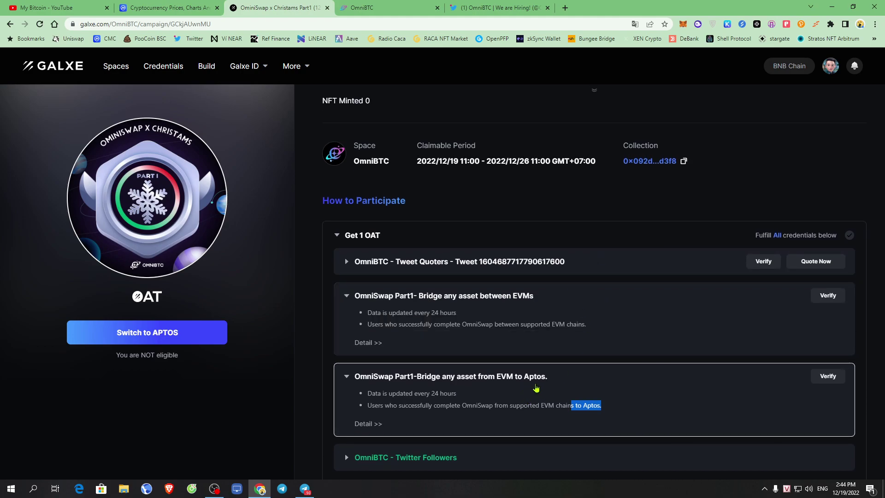
Step: Switch to the OmniSwap site and connect the MetaMask wallet as the EVM wallet, approving the account access
key("ctrl+Tab")
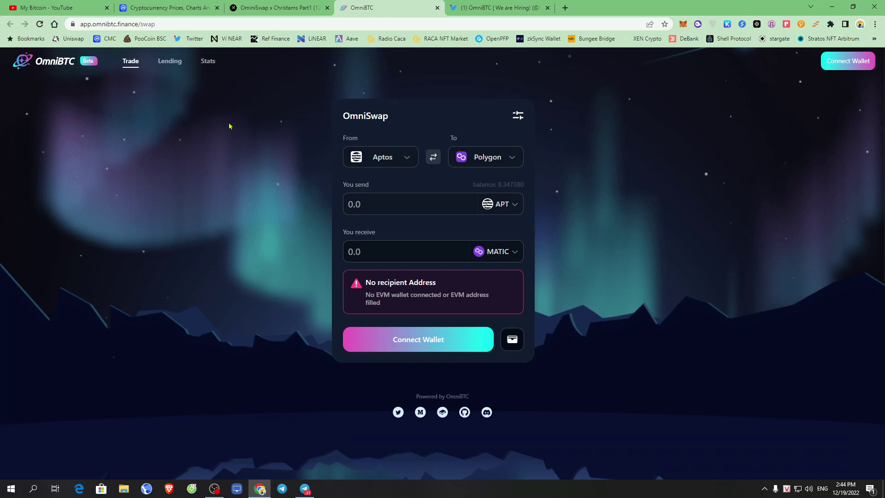
left_click(170, 61)
left_click(223, 24)
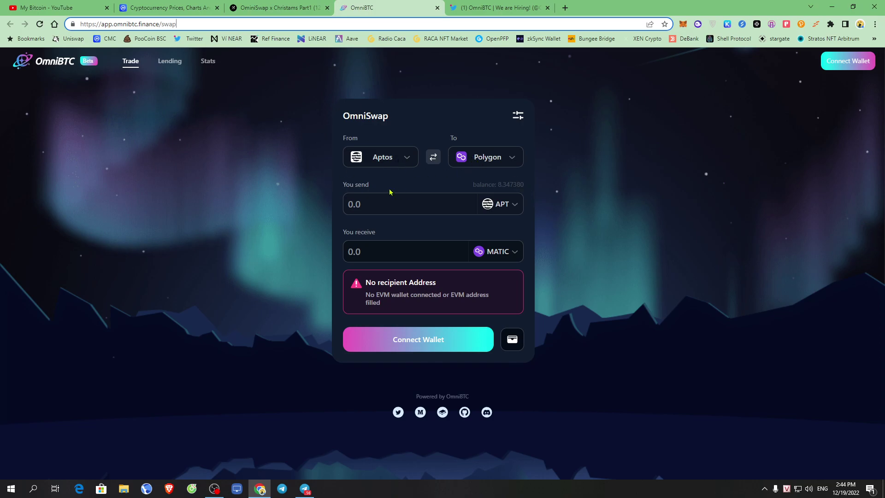
left_click(845, 65)
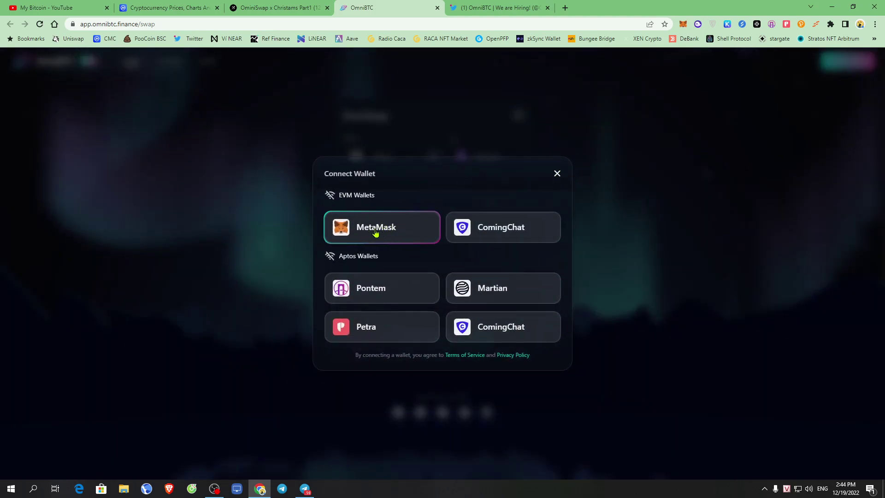
left_click(380, 231)
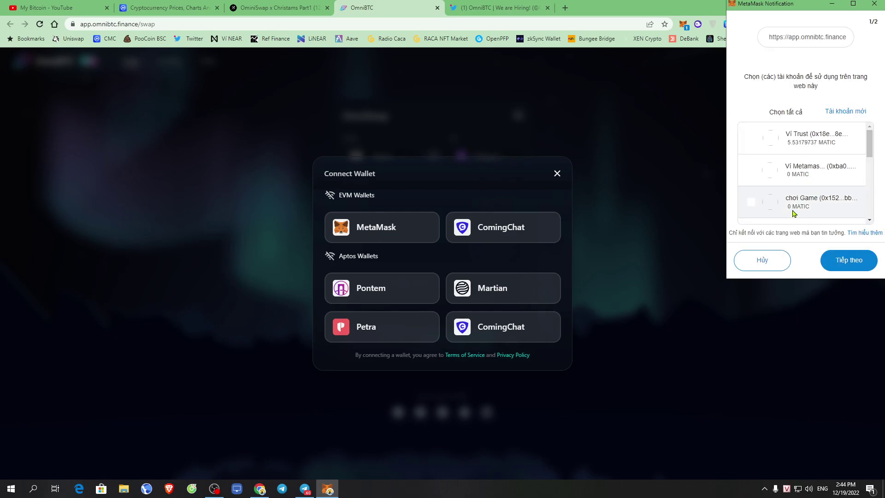
left_click(848, 261)
left_click(850, 260)
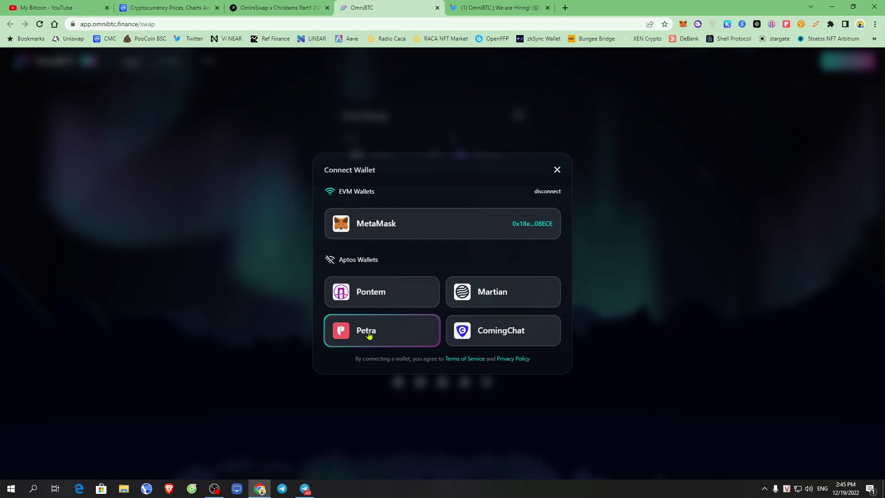
Step: Connect Petra as the Aptos wallet by entering the wallet password and approving the connection, then close the wallet dialog
left_click(369, 335)
left_click(769, 205)
type("••")
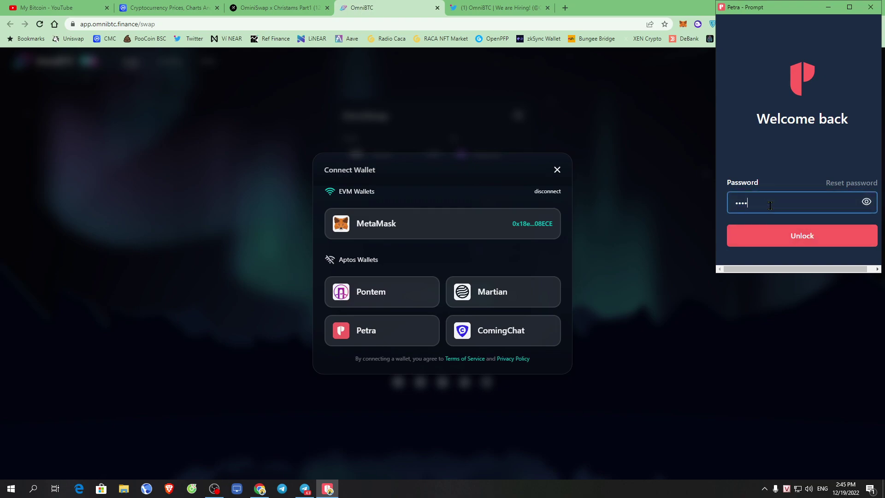
type("••••••••")
left_click(831, 253)
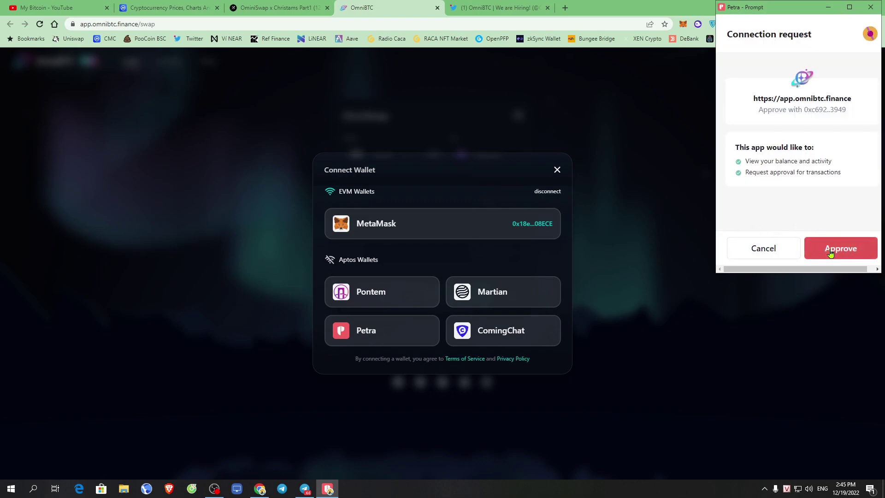
left_click(830, 252)
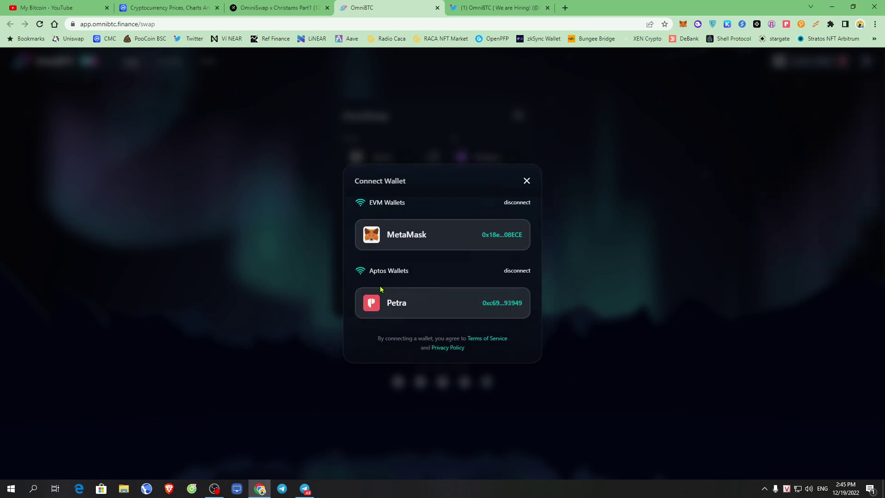
left_click_drag(460, 309, 525, 305)
left_click_drag(471, 244, 531, 241)
left_click(527, 181)
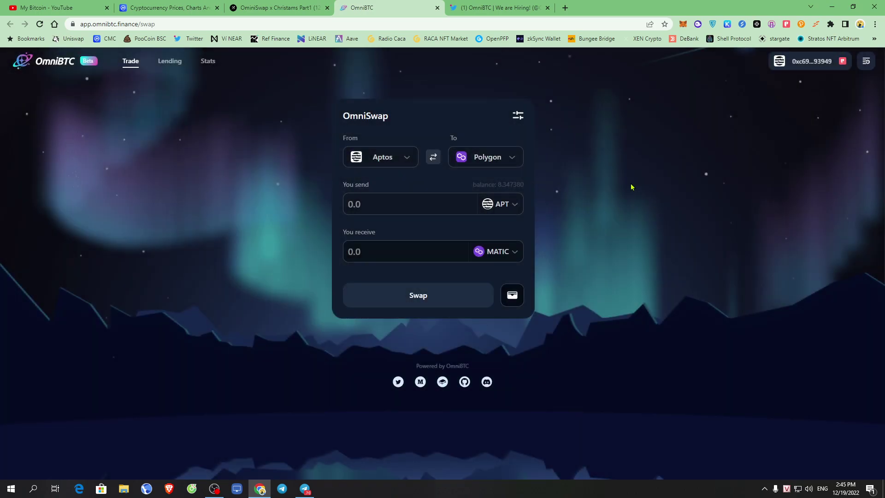
Step: Recheck the between-EVMs bridging requirement on Galxe and examine the destination chains that OmniSwap offers
left_click(271, 5)
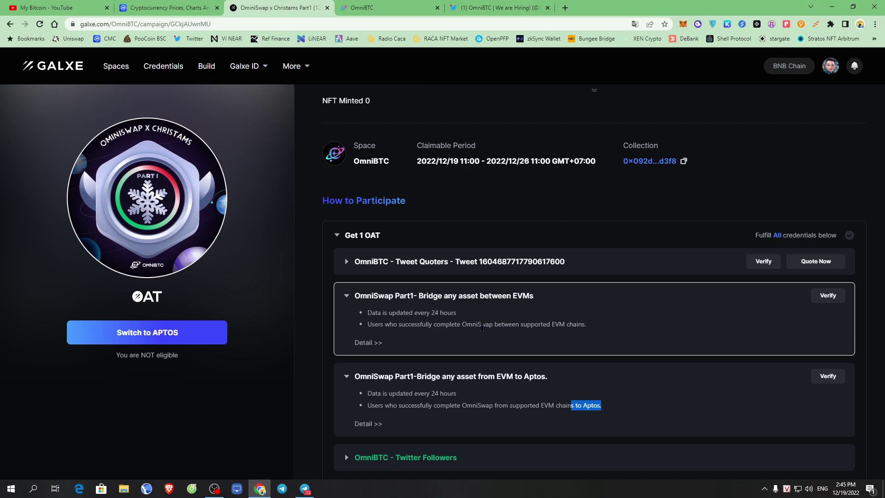
left_click_drag(508, 326, 587, 325)
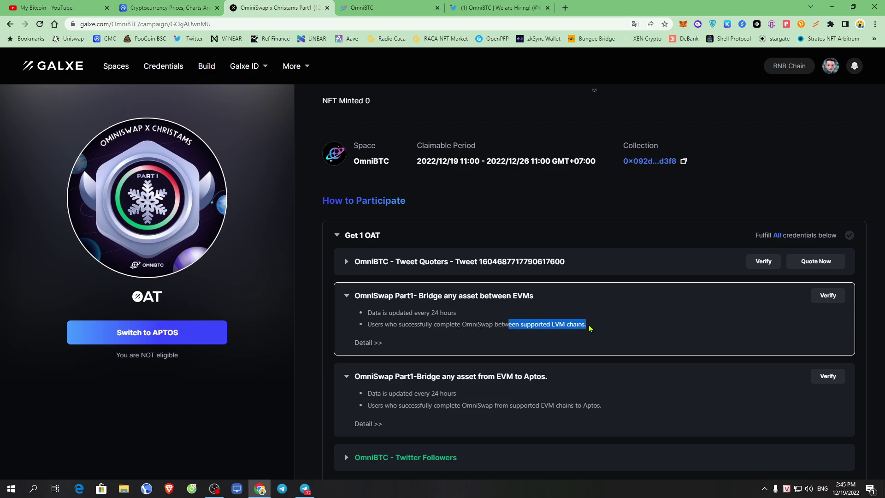
left_click(395, 6)
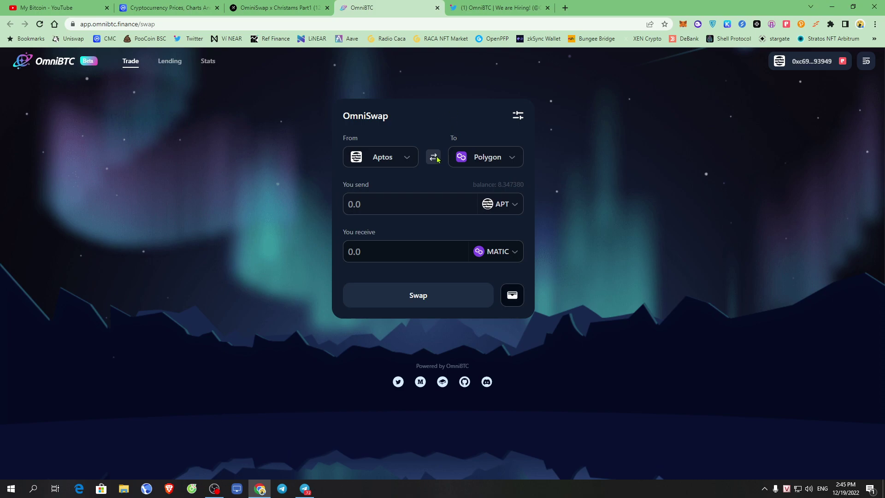
left_click(500, 158)
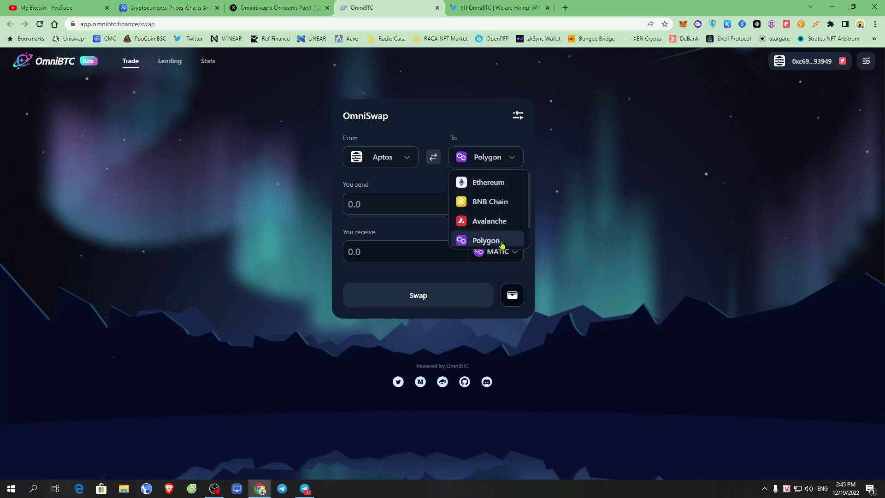
scroll(500, 242, "down", 1)
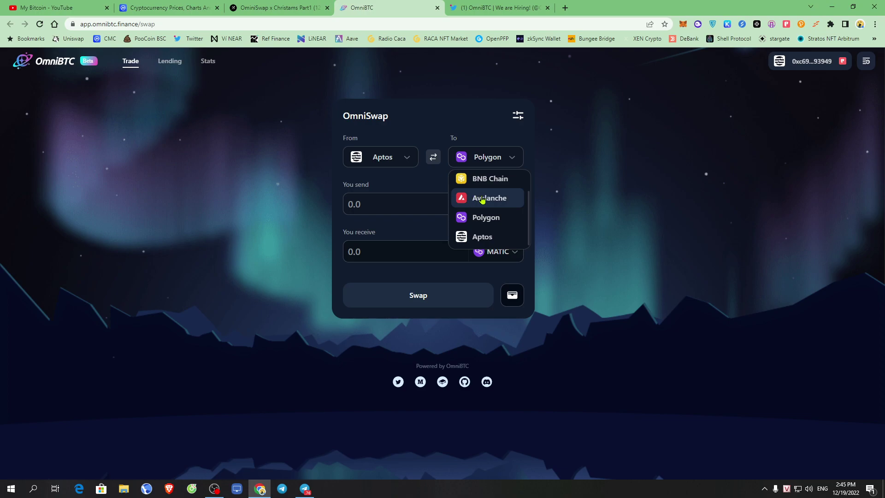
scroll(500, 206, "up", 1)
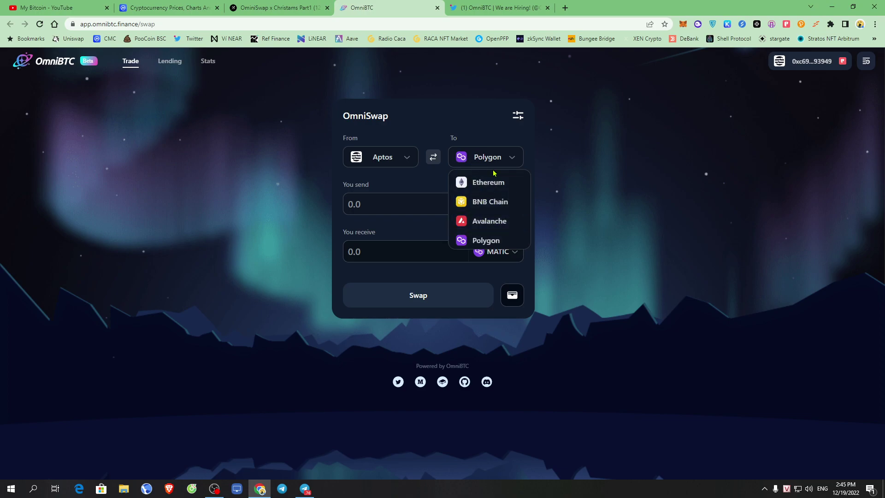
Step: Choose Arbitrum as the source chain in OmniSwap and approve the MetaMask network switch to Arbitrum One
left_click(405, 157)
scroll(390, 216, "down", 3)
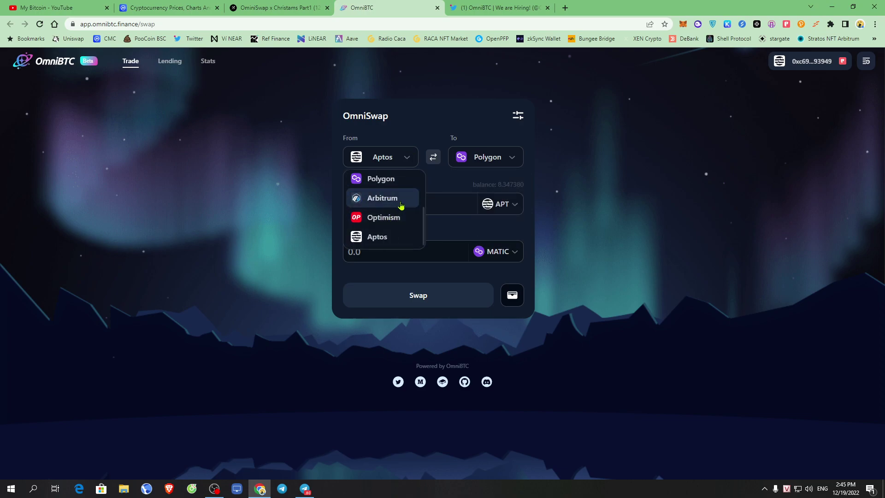
scroll(395, 210, "up", 3)
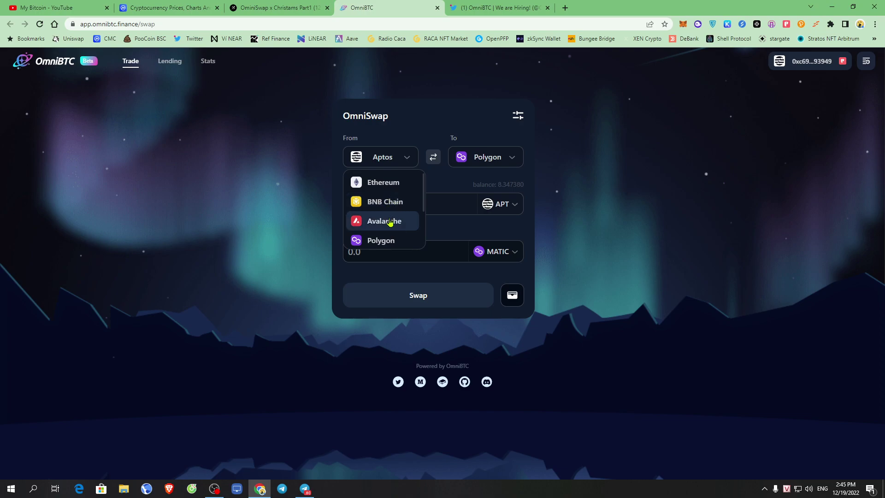
scroll(392, 222, "down", 1)
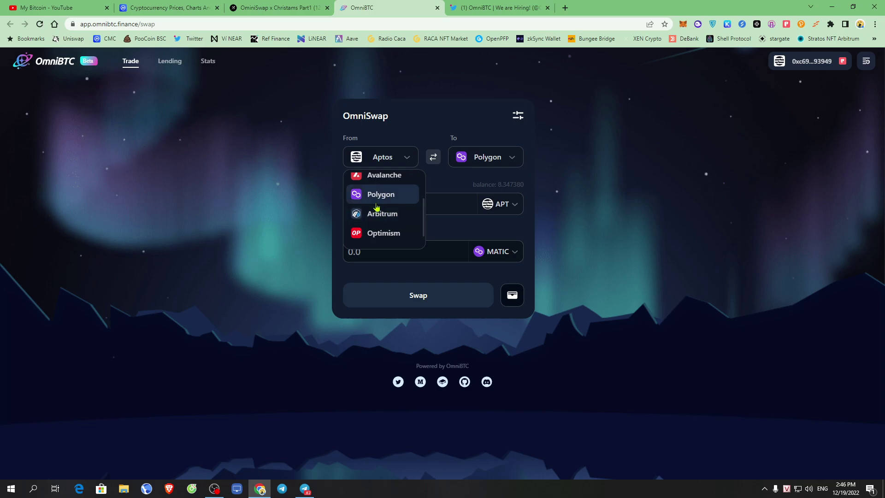
left_click(379, 215)
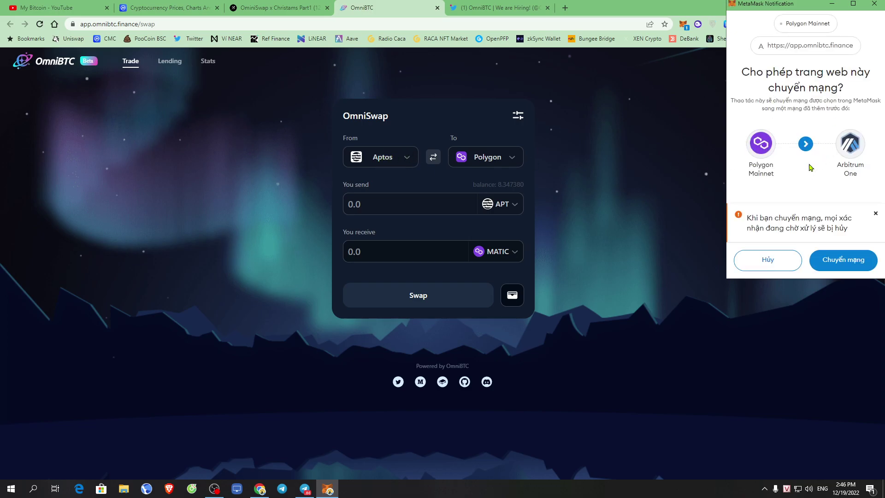
left_click_drag(832, 175, 876, 167)
left_click(821, 184)
left_click(845, 261)
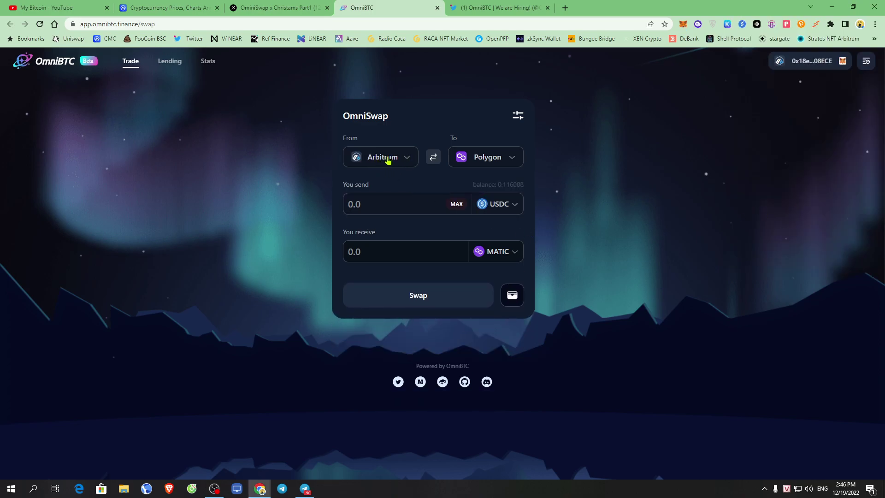
Step: Set the swap's destination chain to Optimism
left_click(501, 161)
scroll(493, 230, "down", 2)
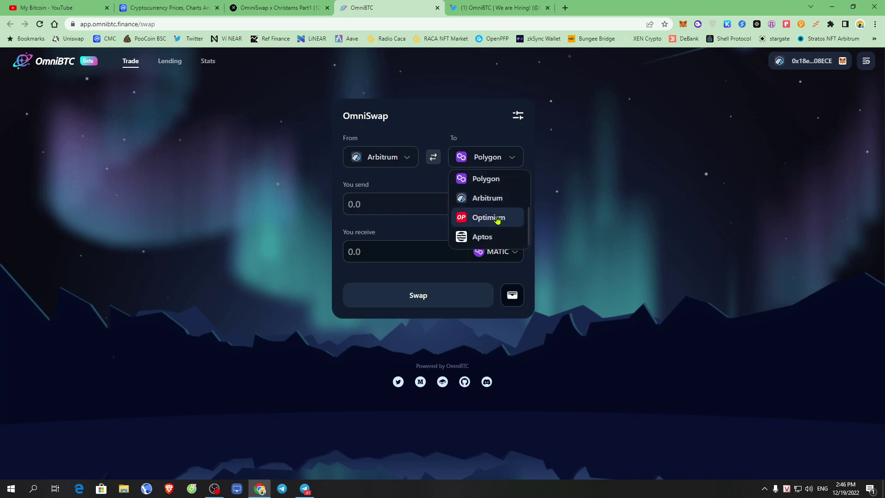
left_click(489, 223)
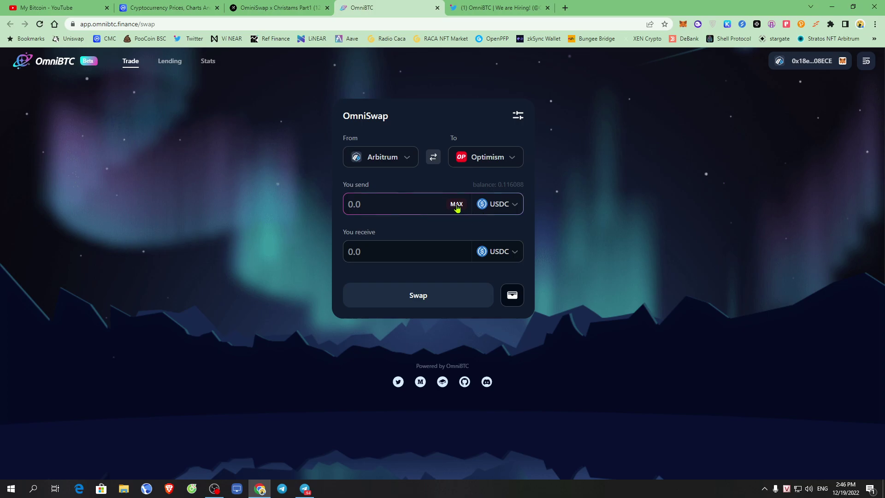
Step: Select ETH as both the token sent from Arbitrum and the token received on Optimism
left_click(503, 204)
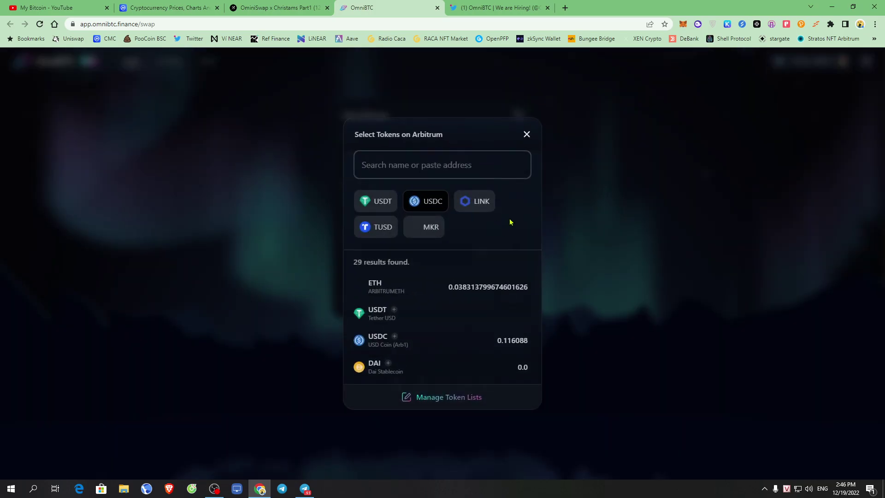
left_click(526, 135)
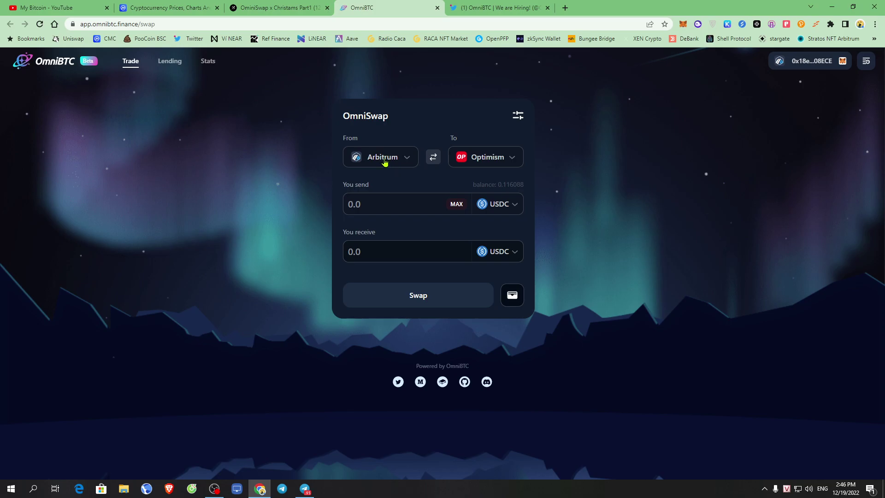
left_click(509, 204)
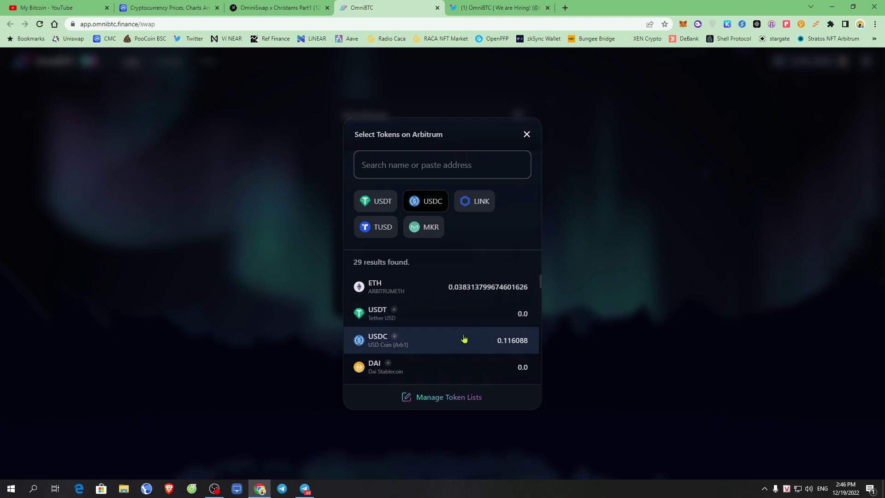
scroll(454, 347, "down", 4)
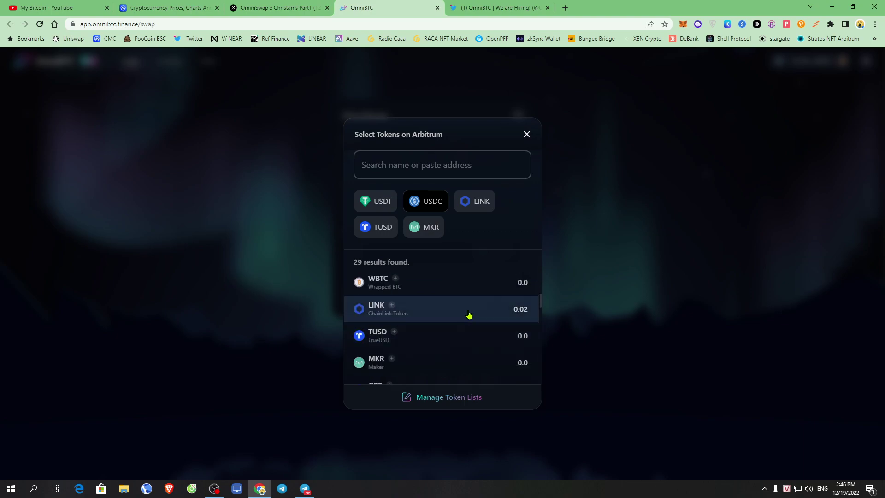
scroll(449, 316, "up", 4)
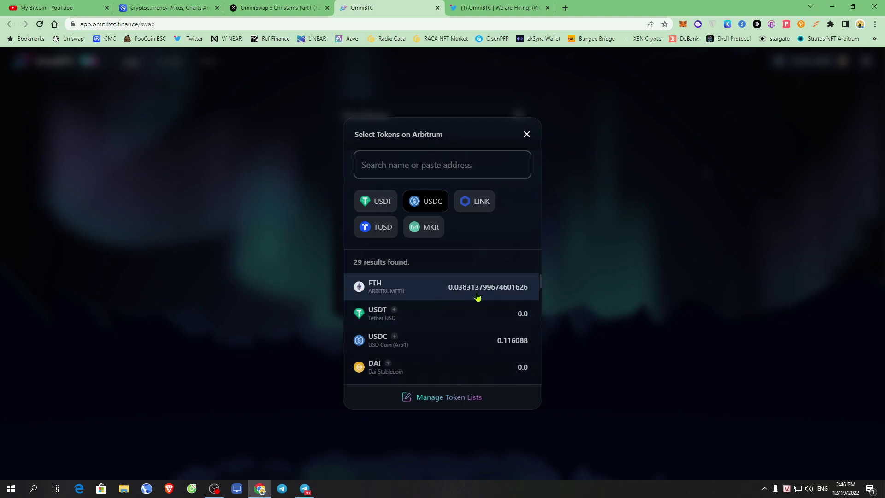
left_click(434, 292)
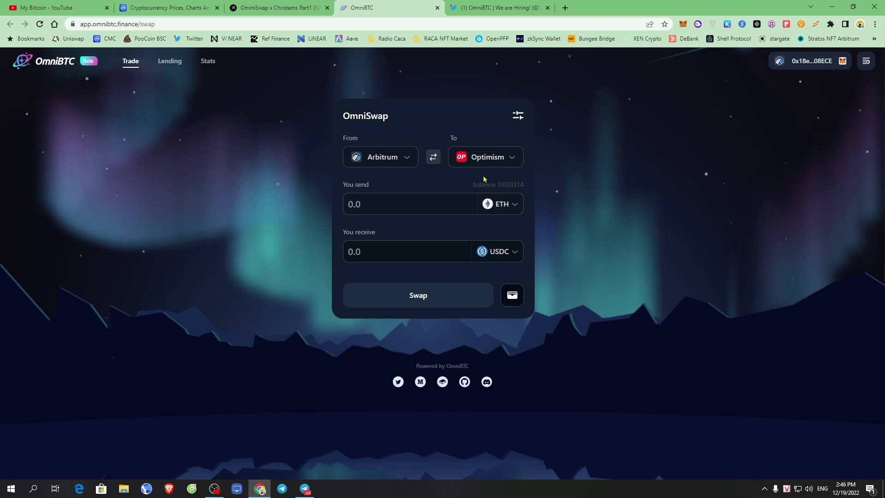
left_click(501, 253)
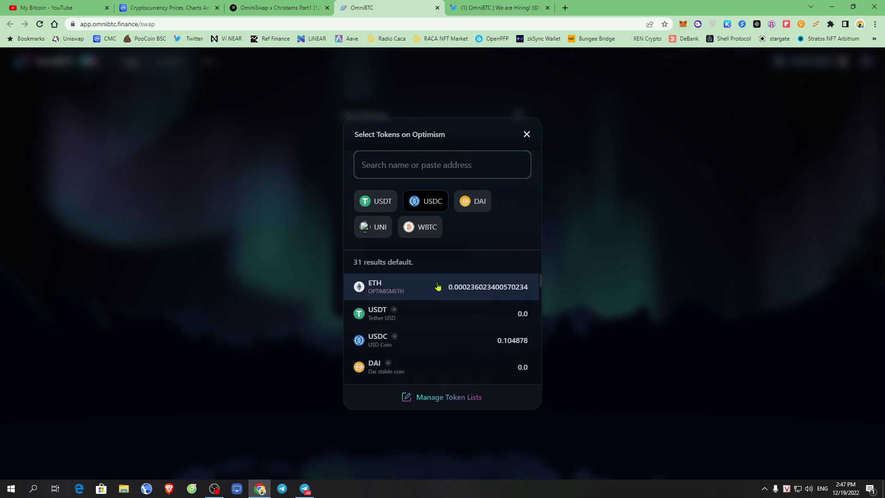
left_click(429, 293)
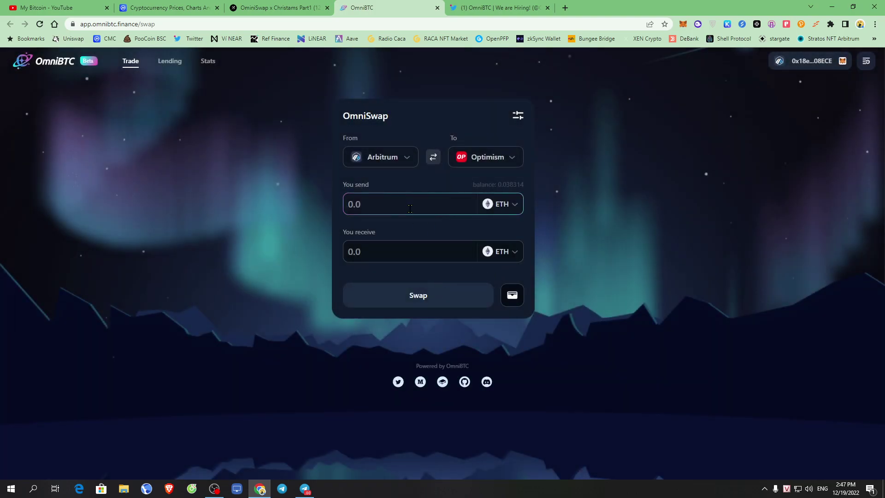
Step: Enter 0.001 ETH to check the route fees, and raise the amount sent to 0.003 ETH
type("0.001")
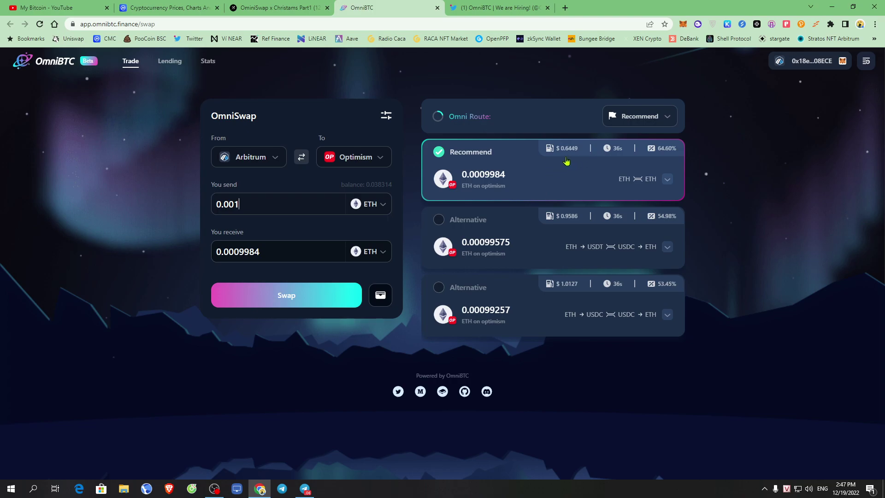
mouse_move(562, 154)
mouse_move(611, 156)
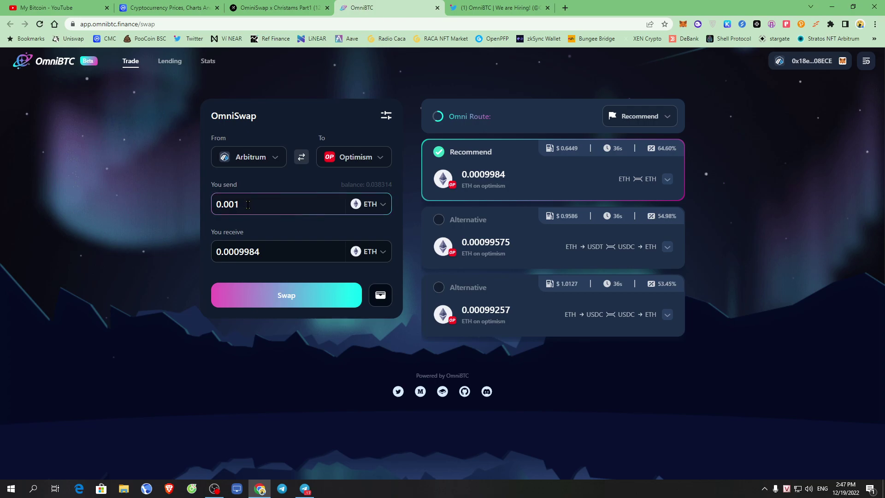
key("BackSpace")
type("3")
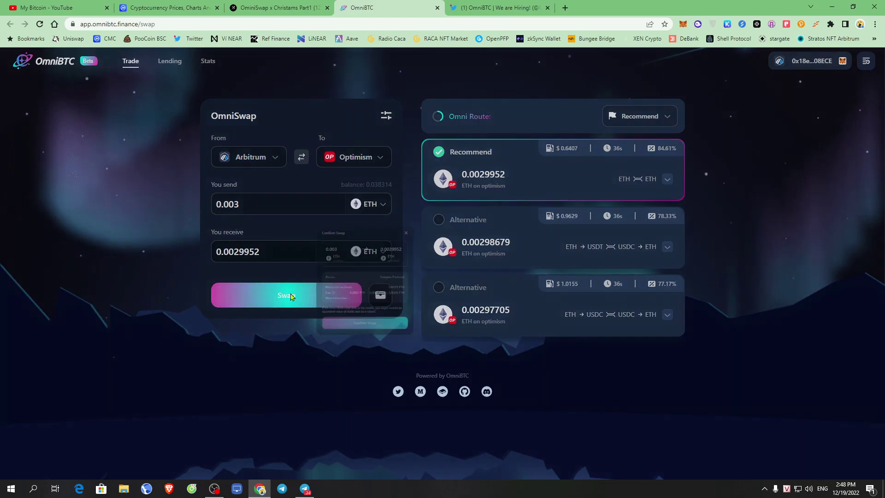
Step: Submit the 0.003 ETH swap from Arbitrum to Optimism, reviewing the gas fee and confirming the transaction in MetaMask
left_click(316, 296)
left_click(436, 353)
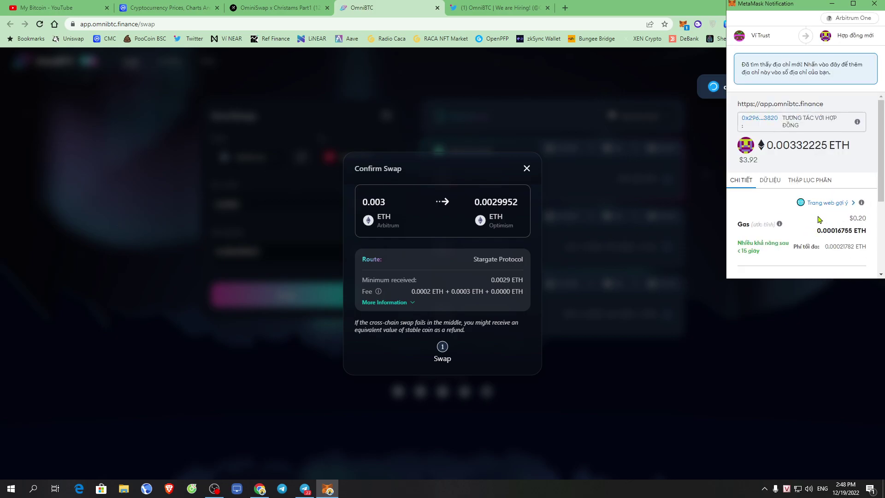
scroll(819, 219, "down", 3)
scroll(834, 204, "up", 3)
scroll(846, 203, "down", 3)
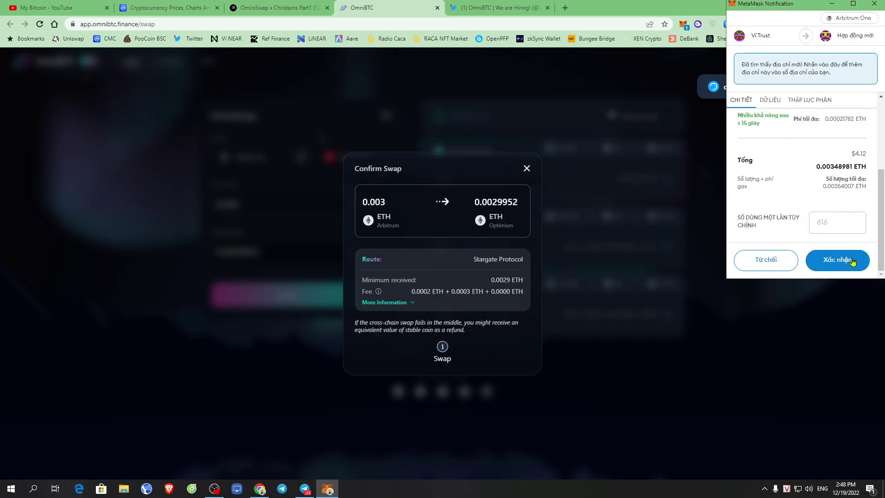
scroll(814, 196, "up", 2)
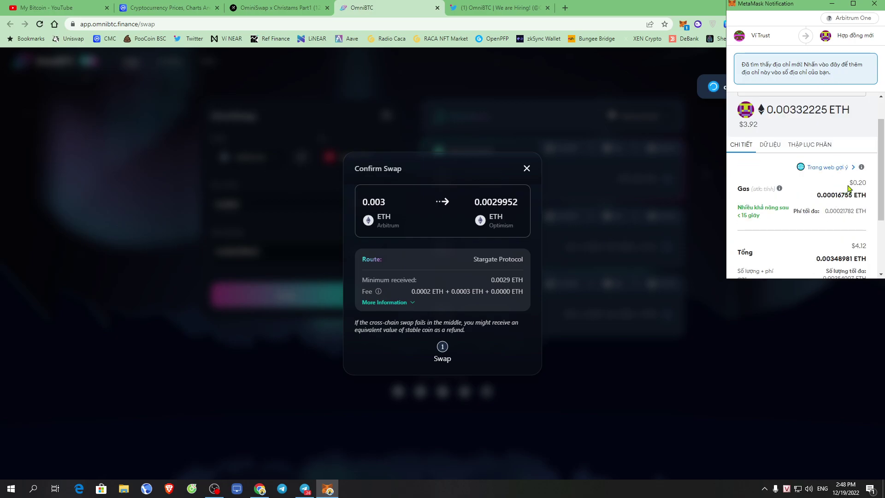
scroll(843, 219, "down", 2)
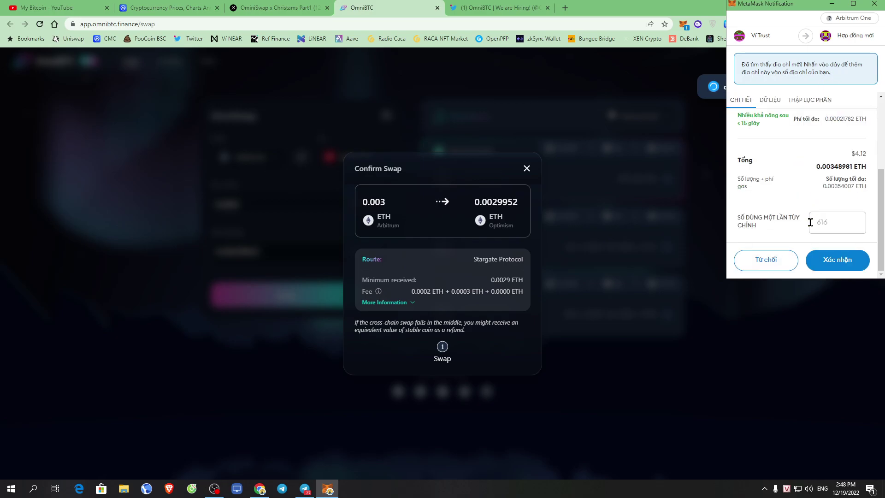
left_click(843, 262)
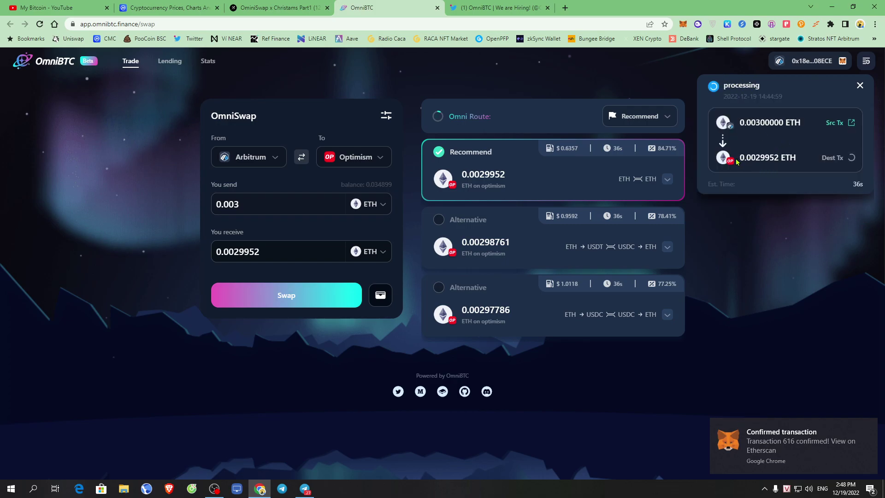
Step: Check the amount to receive on Optimism, switch to the Galxe campaign and verify the between-EVMs bridging task
left_click_drag(740, 160, 798, 160)
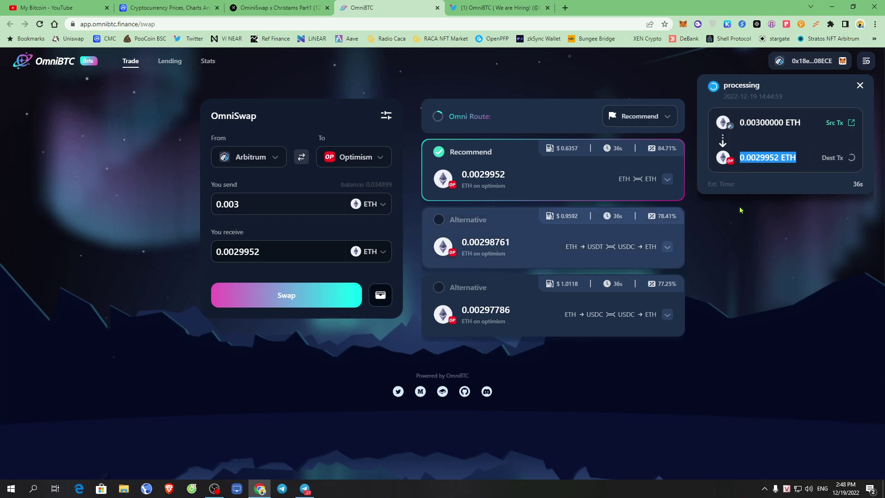
left_click(285, 4)
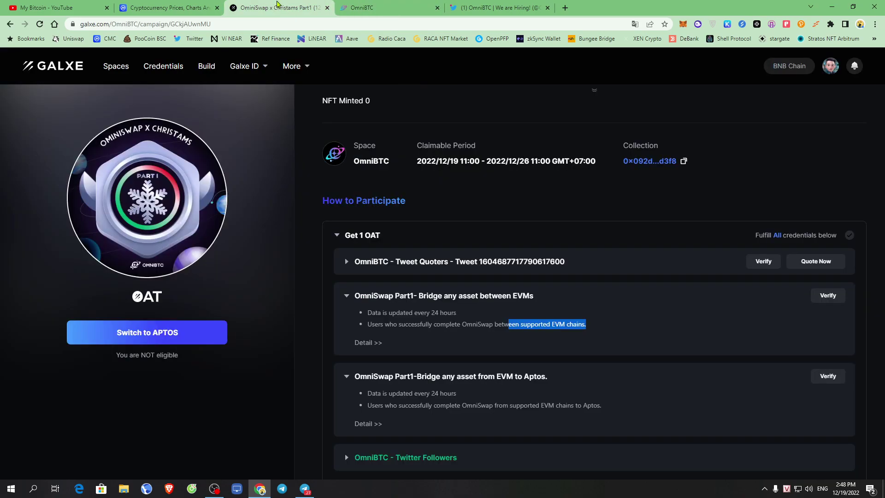
left_click_drag(368, 313, 456, 313)
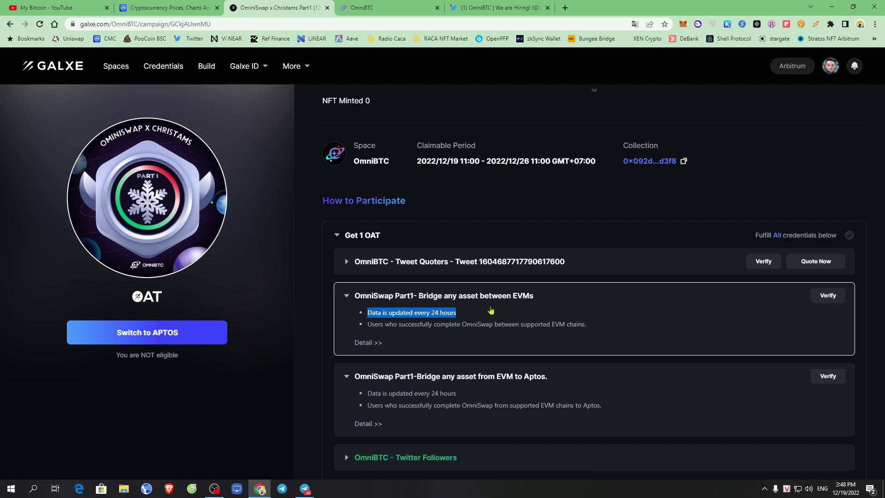
left_click(830, 304)
Step: Read the EVM-to-Aptos bridging requirement on Galxe and return to the OmniSwap site
scroll(454, 304, "down", 1)
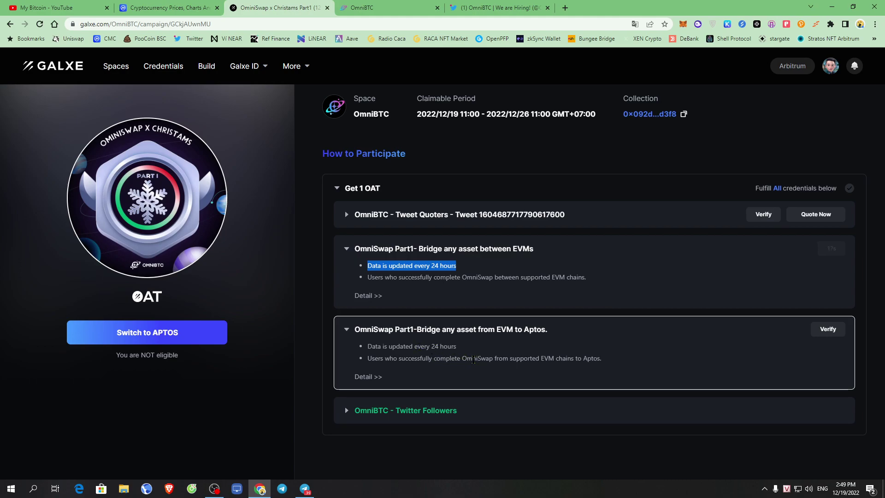
left_click_drag(458, 358, 594, 358)
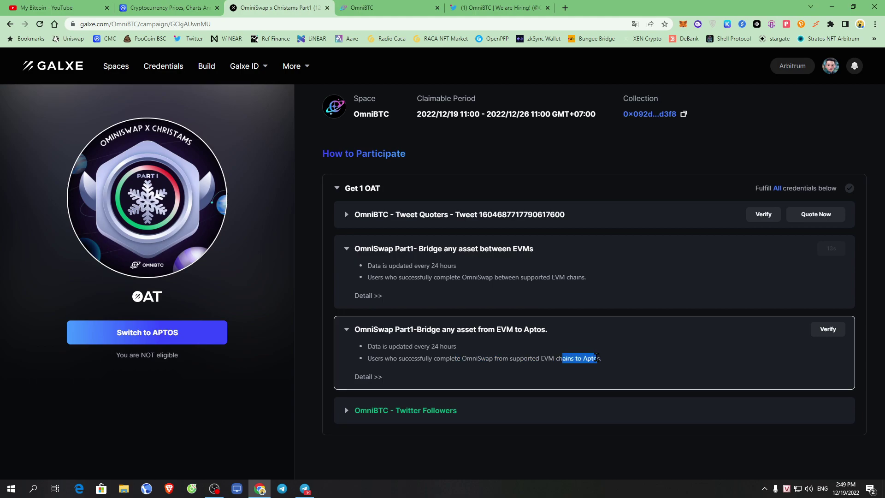
key("ctrl+Tab")
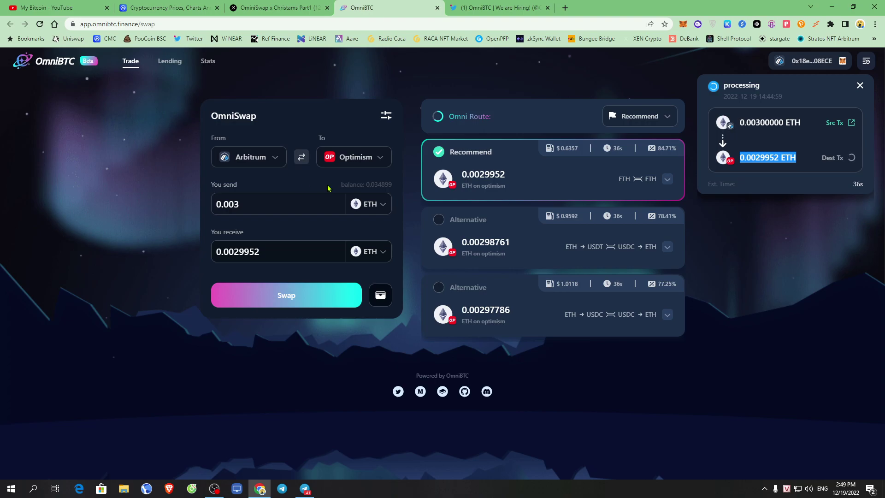
Step: Examine the source chains OmniSwap offers and keep Arbitrum as the chain to bridge from
left_click(236, 153)
triple_click(232, 159)
left_click(236, 144)
double_click(230, 141)
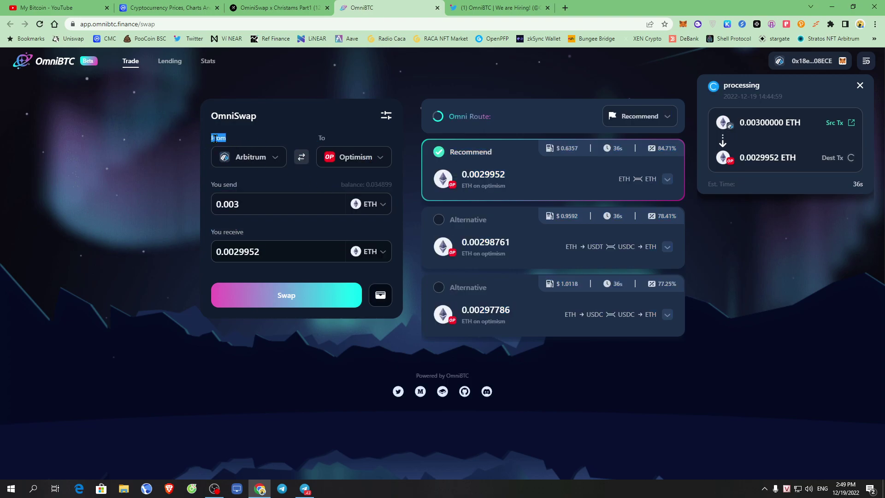
left_click(261, 159)
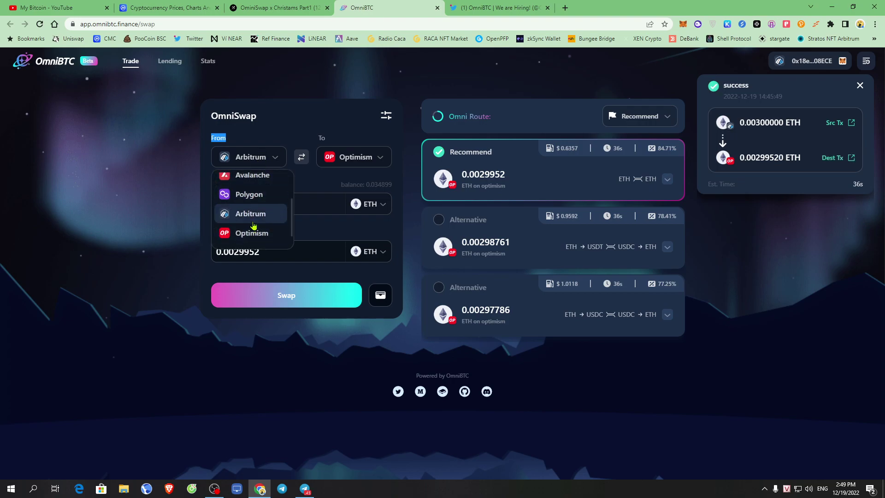
scroll(254, 224, "up", 1)
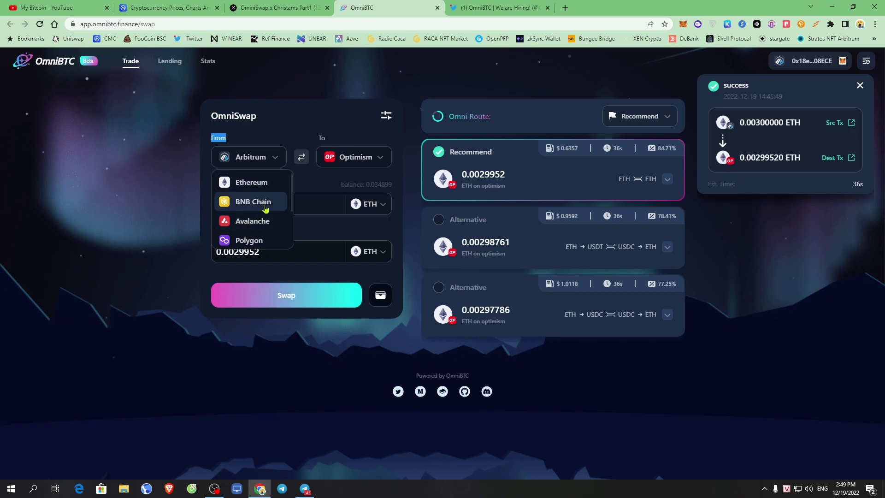
scroll(262, 206, "down", 2)
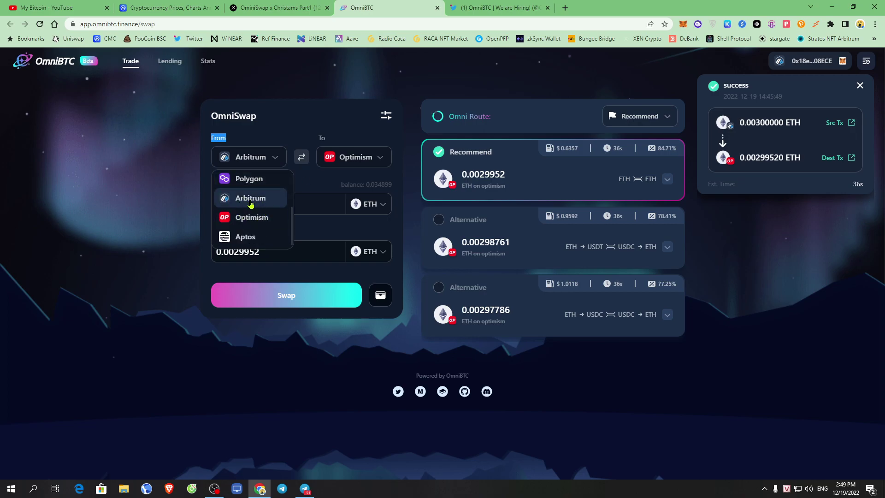
left_click(248, 203)
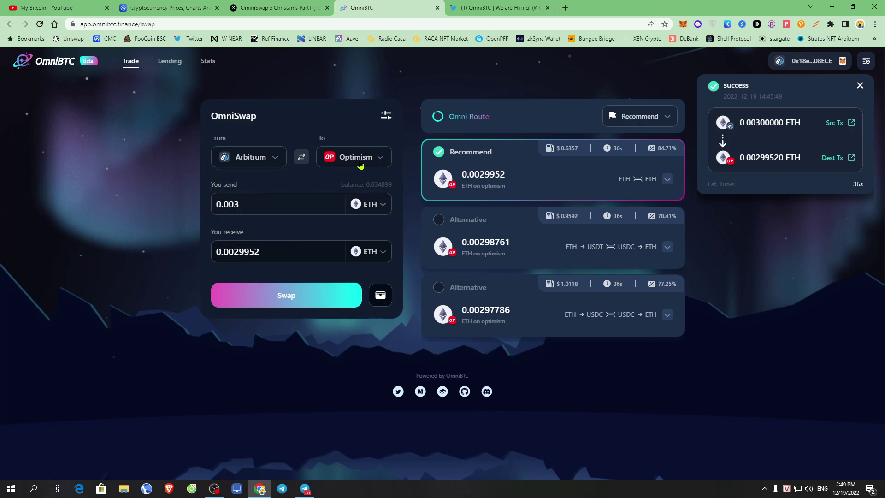
left_click_drag(312, 141, 385, 136)
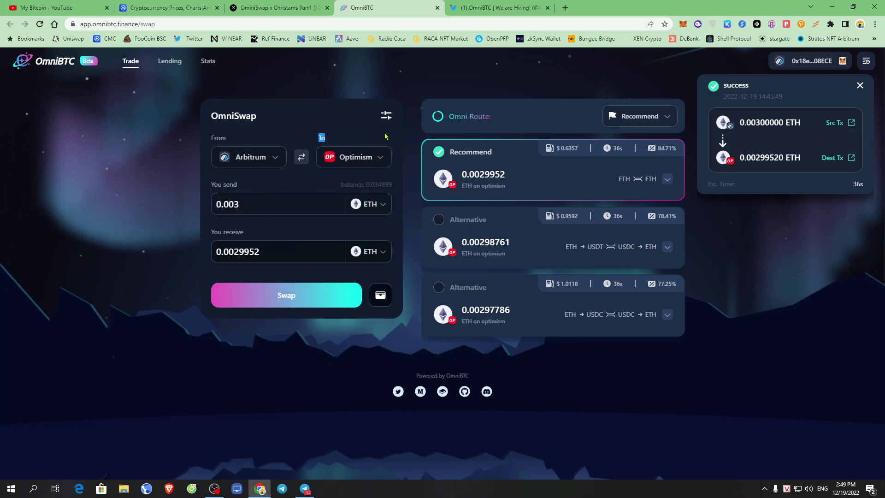
Step: Set Aptos as the destination chain, with ETH on Arbitrum as the token to send and APT as the token to receive
left_click(367, 158)
left_click(359, 237)
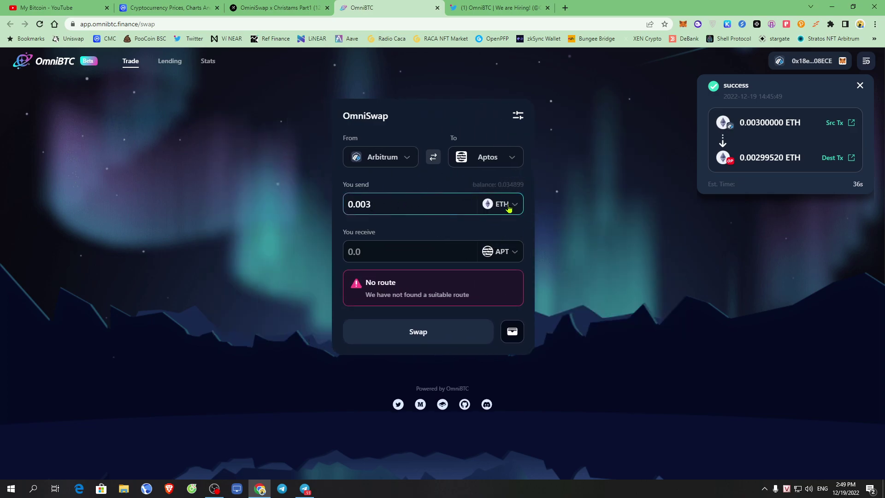
left_click(512, 206)
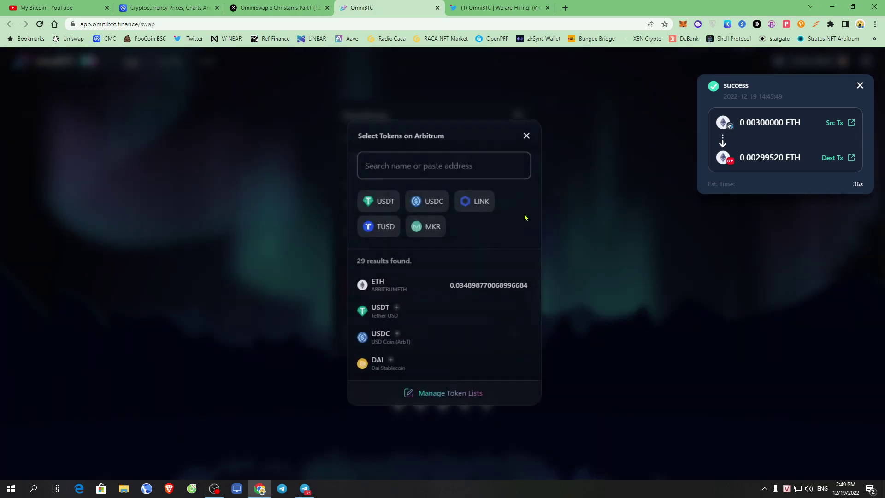
left_click(450, 293)
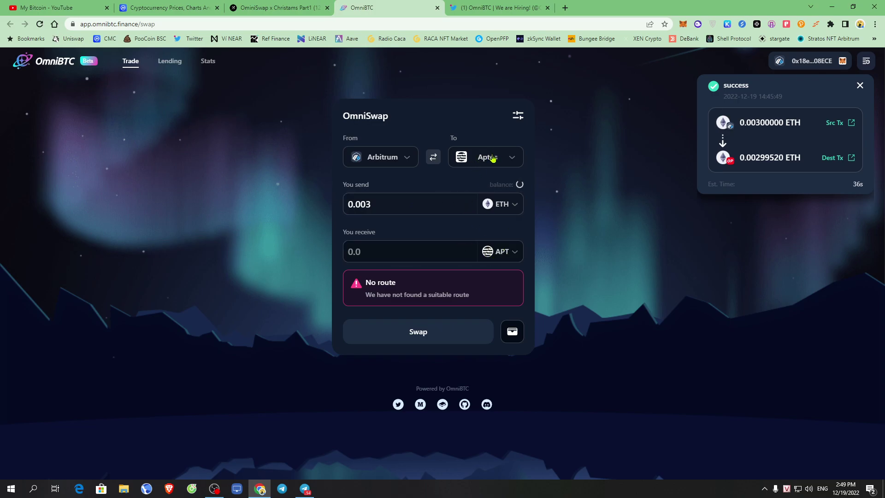
left_click(507, 252)
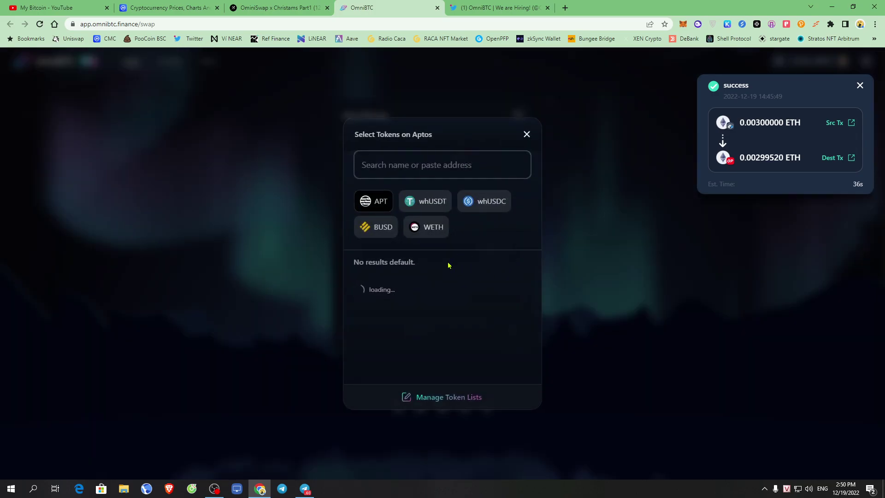
left_click(375, 204)
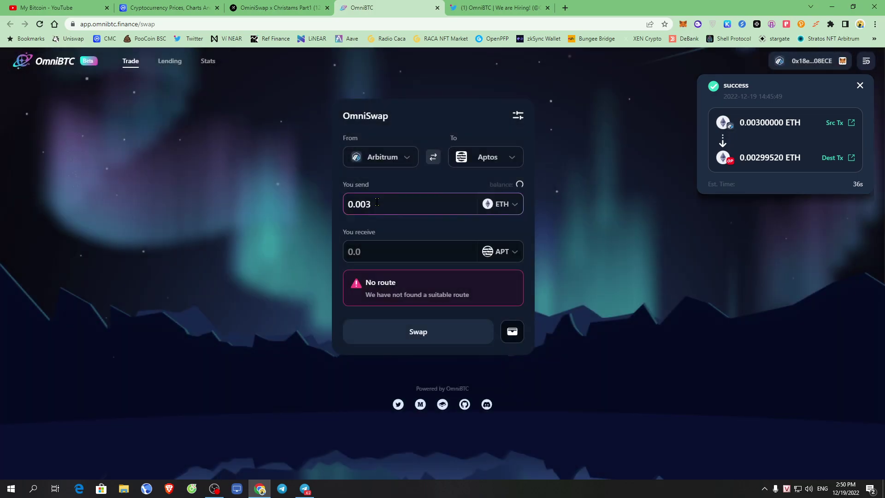
Step: Try WETH as the token to receive on Aptos, start its registration, review the request in the Petra wallet and reject it
left_click(505, 251)
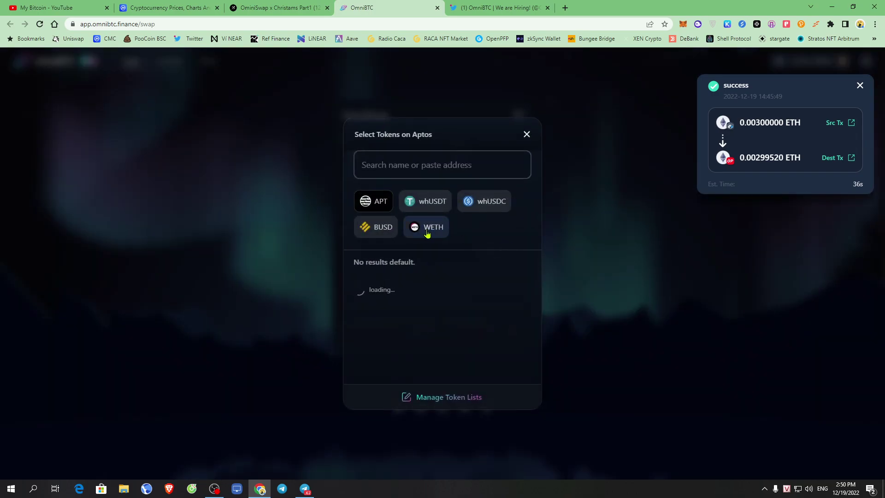
left_click(427, 233)
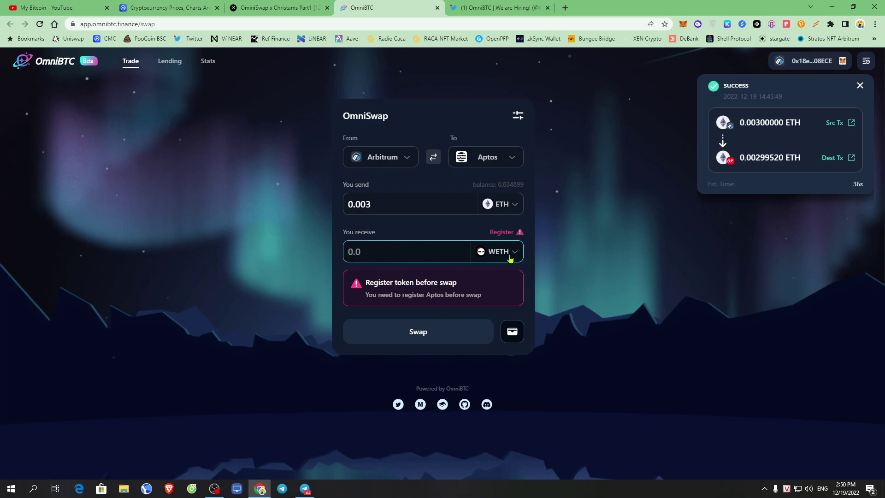
left_click(502, 233)
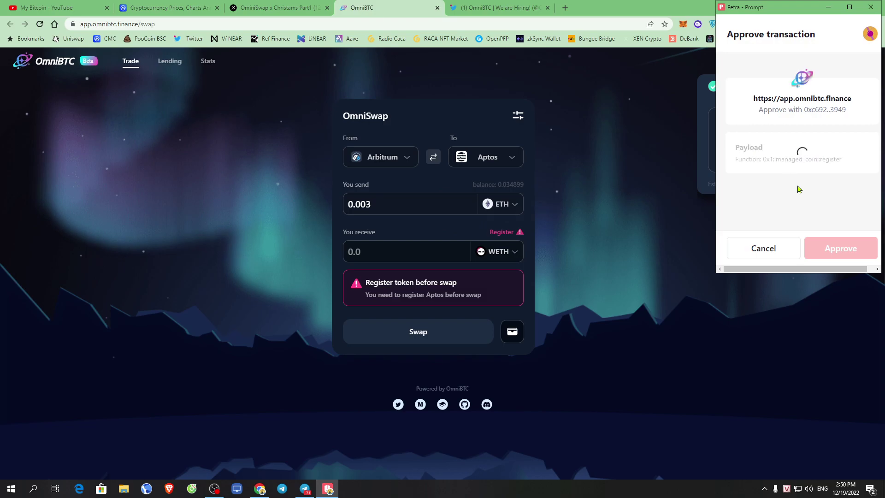
left_click_drag(742, 161, 792, 164)
left_click(804, 177)
left_click(796, 169)
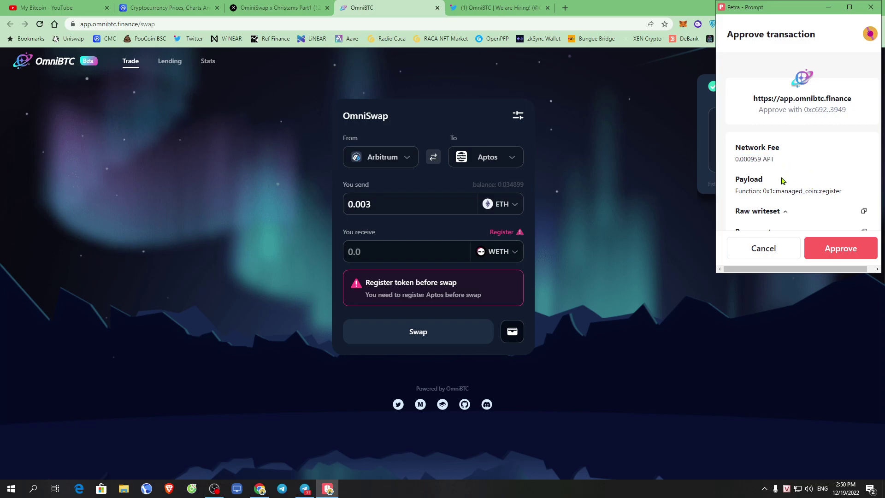
scroll(790, 188, "down", 1)
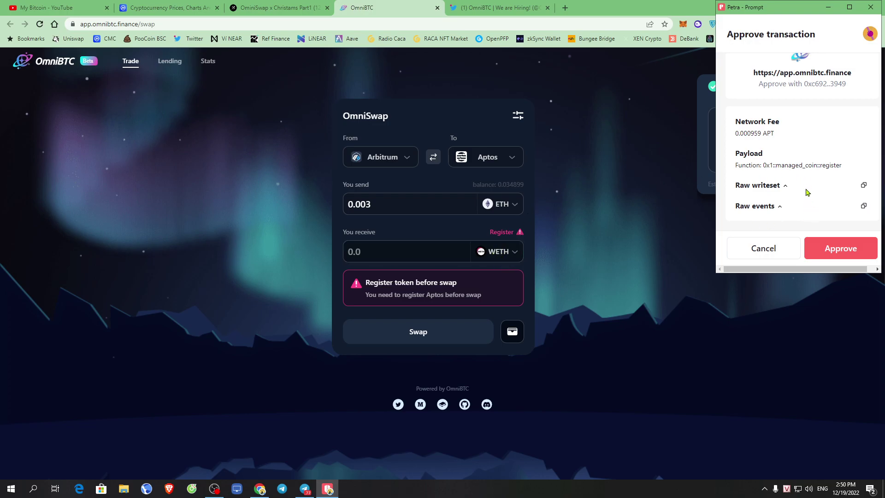
left_click(772, 249)
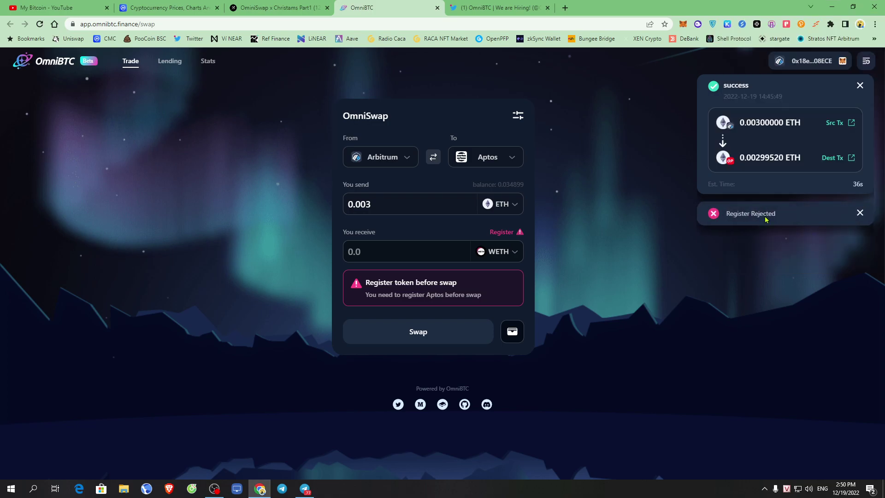
Step: Set the token to receive back to APT and try send amounts of 0.002, 0.003, 0.005 and 0.01 ETH
left_click(492, 257)
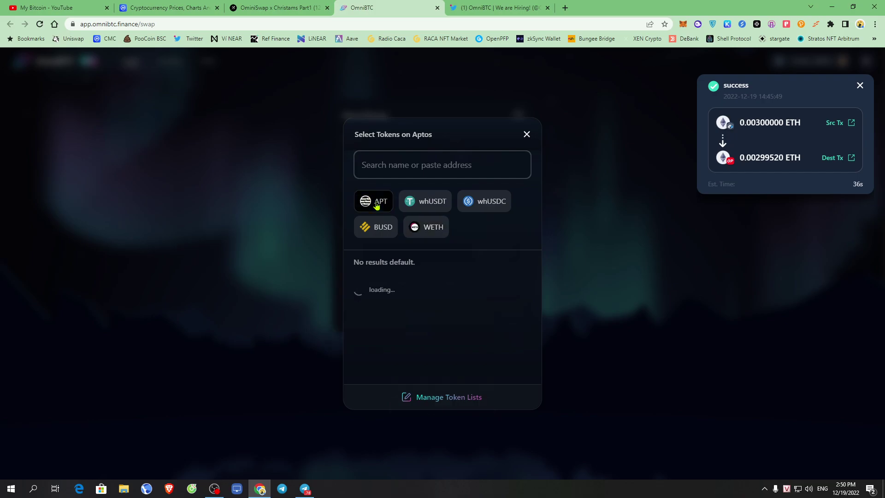
left_click(377, 206)
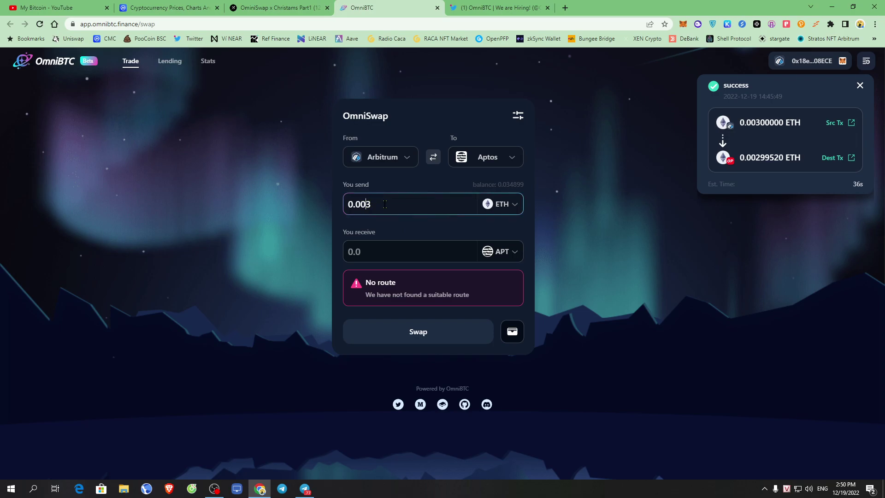
type("1")
key("BackSpace")
type("2")
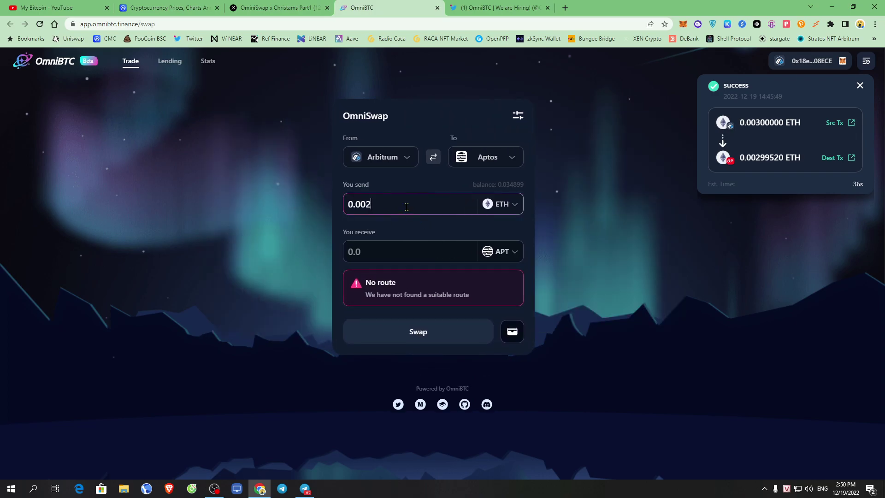
key("BackSpace")
type("3")
key("BackSpace")
type("5")
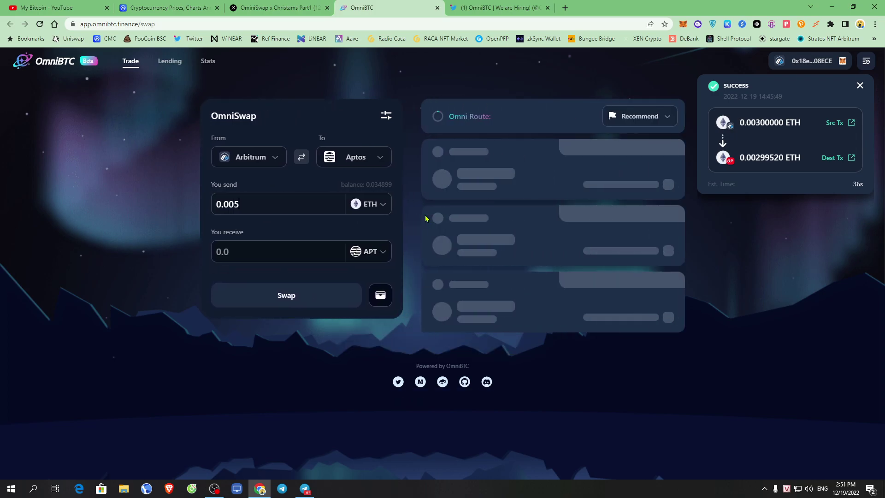
key("BackSpace")
key("BackSpace")
type("1")
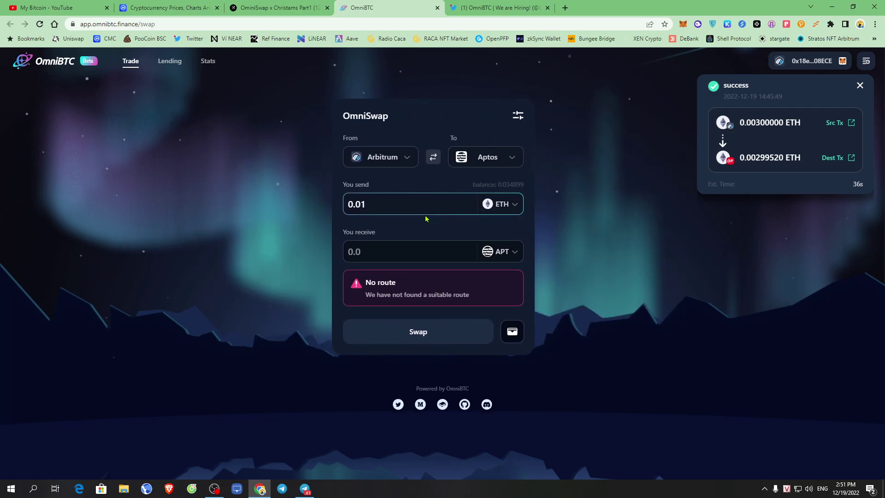
Step: Reselect APT as the token to receive and try a send amount of 0.009 ETH
left_click(509, 251)
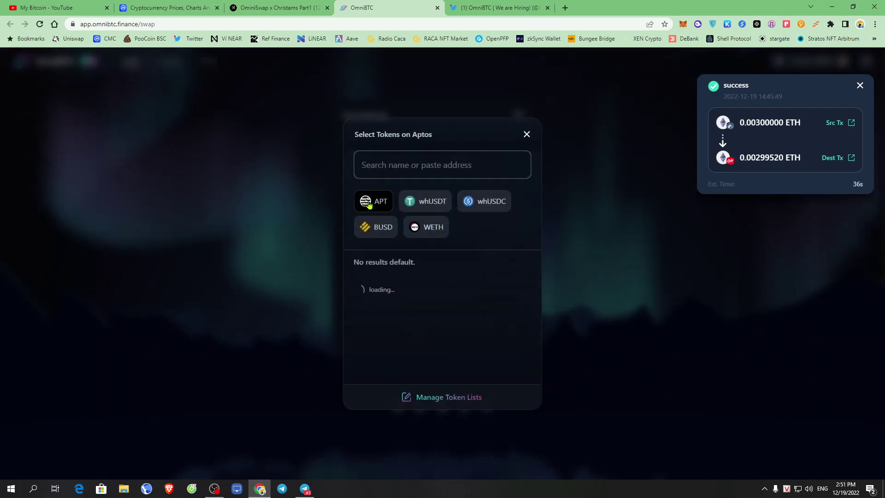
left_click(368, 206)
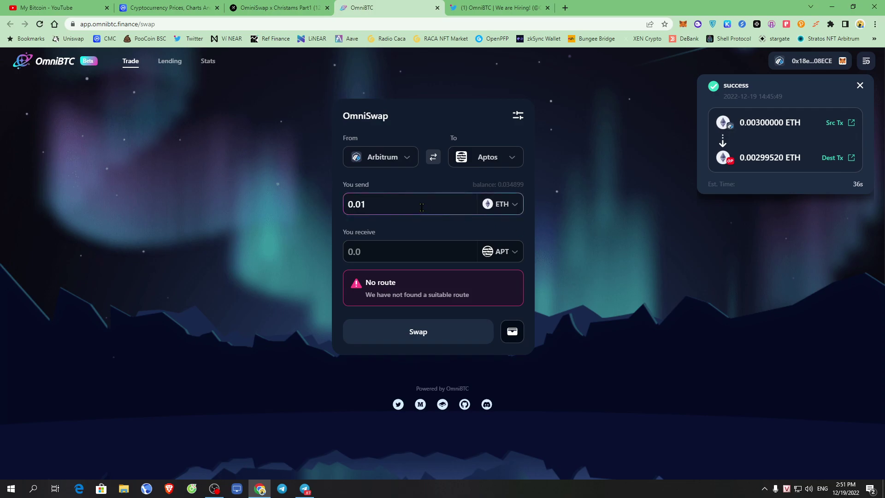
key("BackSpace")
type("09")
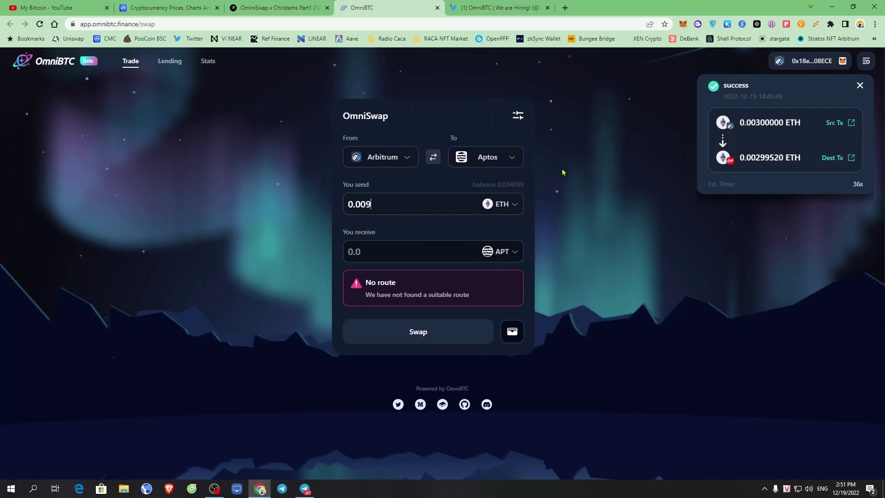
Step: Reload the OmniSwap page and select ETH as the token to send from Arbitrum
right_click(587, 159)
left_click(764, 97)
double_click(768, 89)
right_click(606, 190)
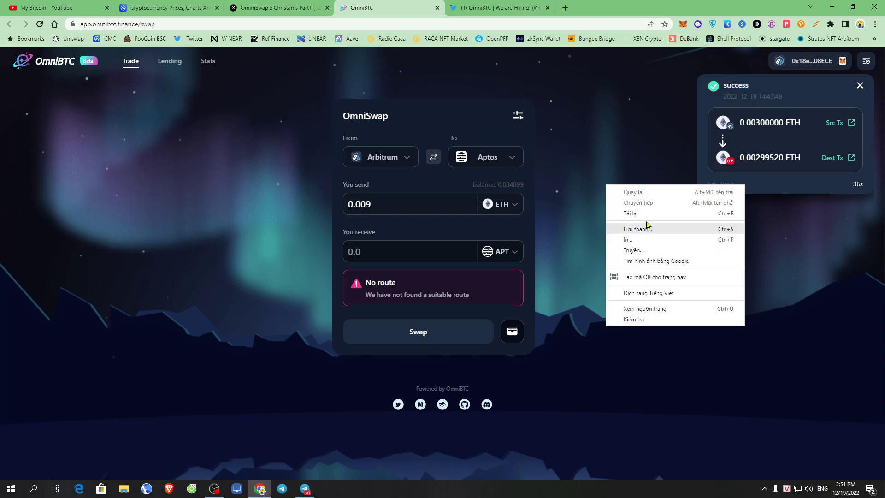
left_click(634, 215)
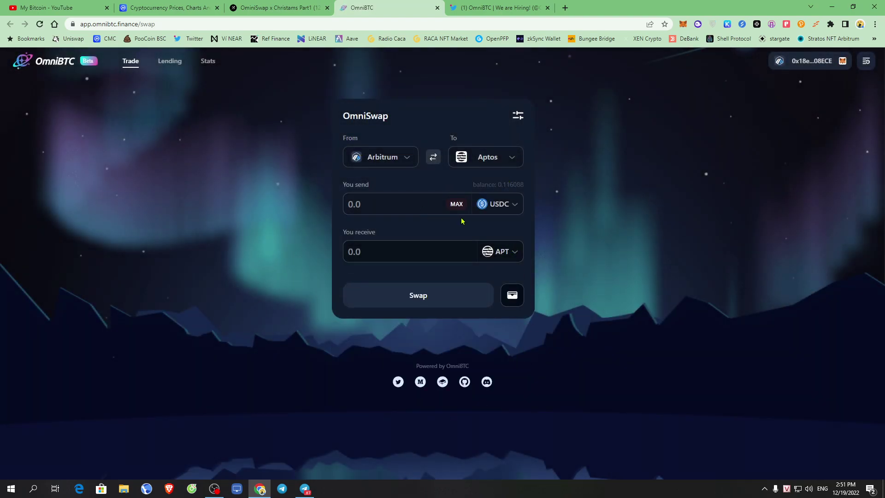
left_click(499, 204)
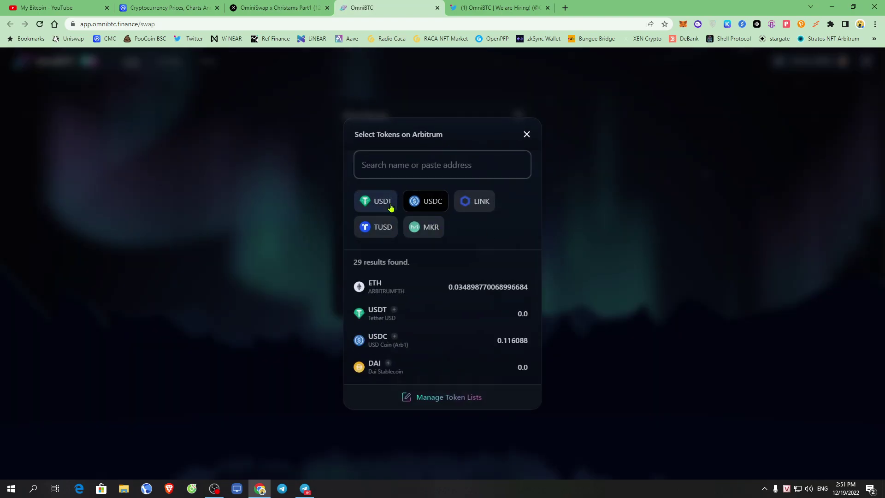
left_click(449, 295)
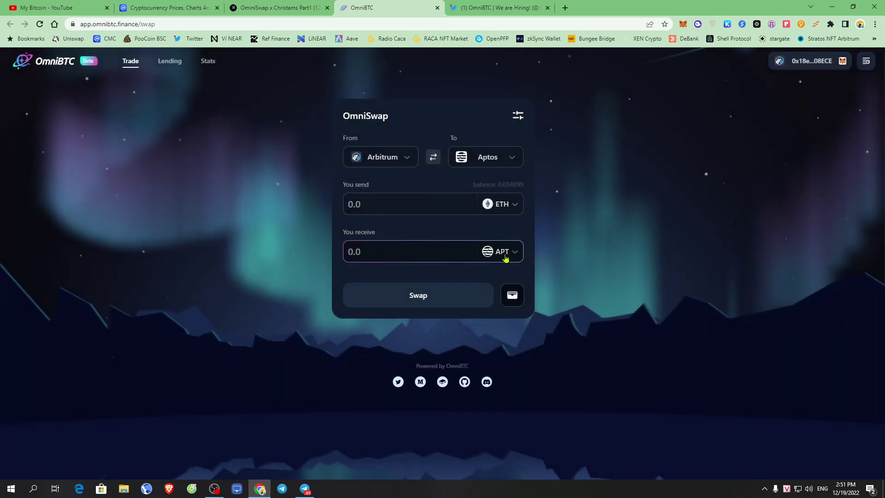
Step: Keep APT as the token to receive on Aptos and try send amounts of 0.001 and 0.005 ETH
left_click(506, 252)
left_click(376, 202)
left_click(412, 205)
type("0.00")
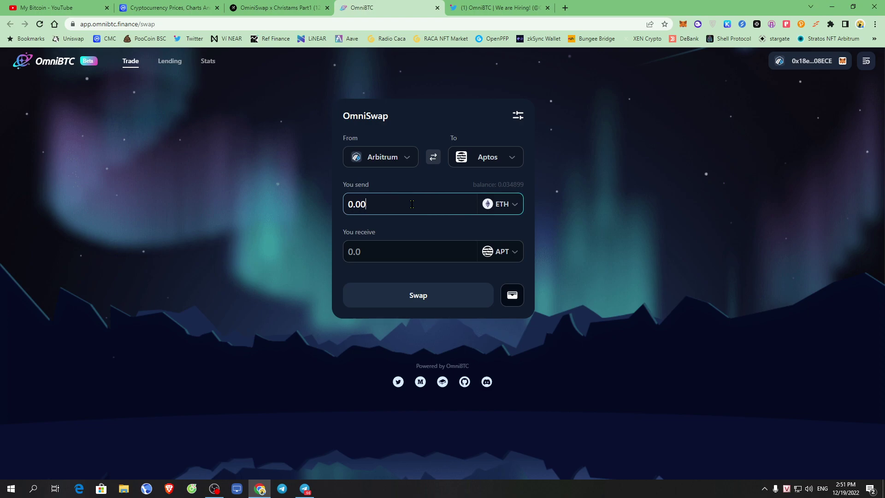
type("1")
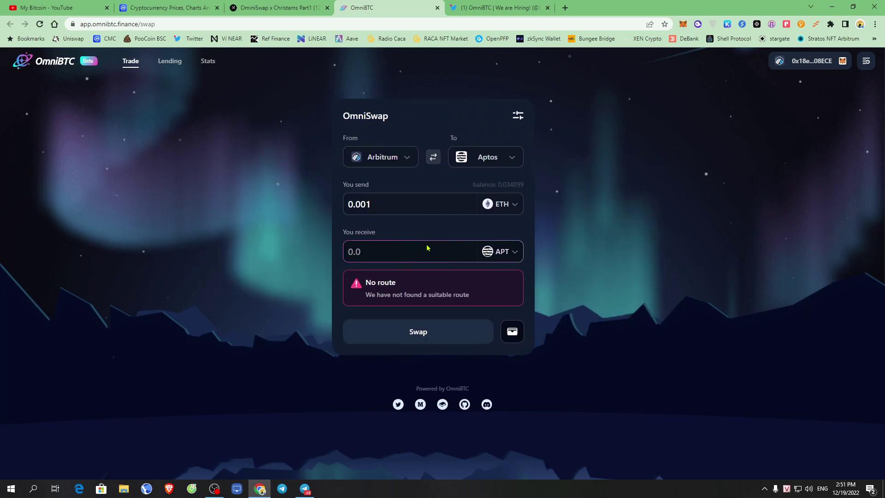
key("BackSpace")
type("5")
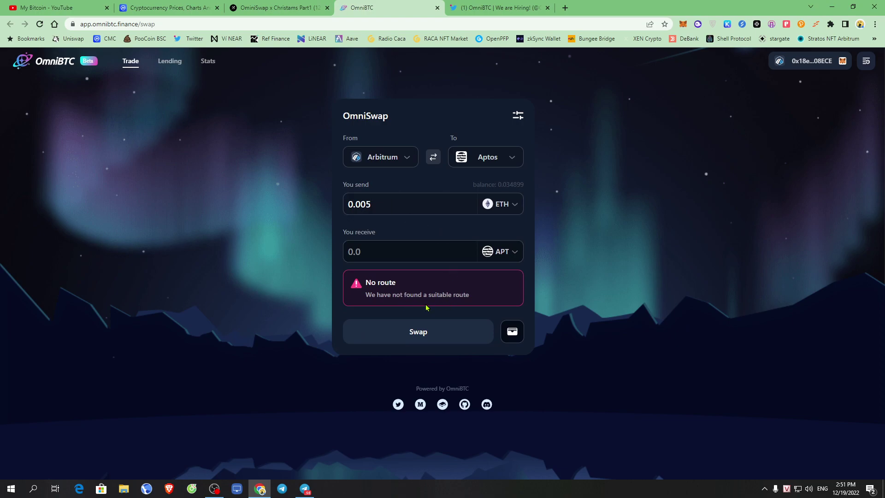
Step: Translate the page into Vietnamese to read the route warning, and restore the original language
right_click(476, 284)
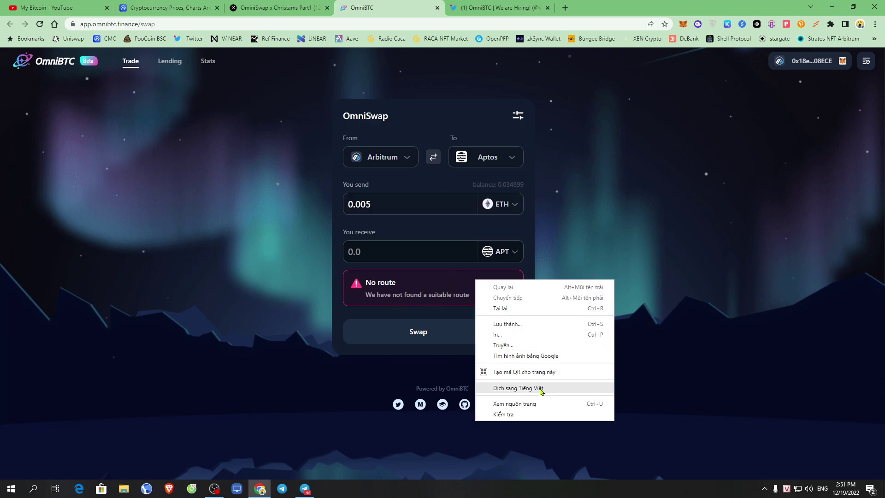
left_click(534, 390)
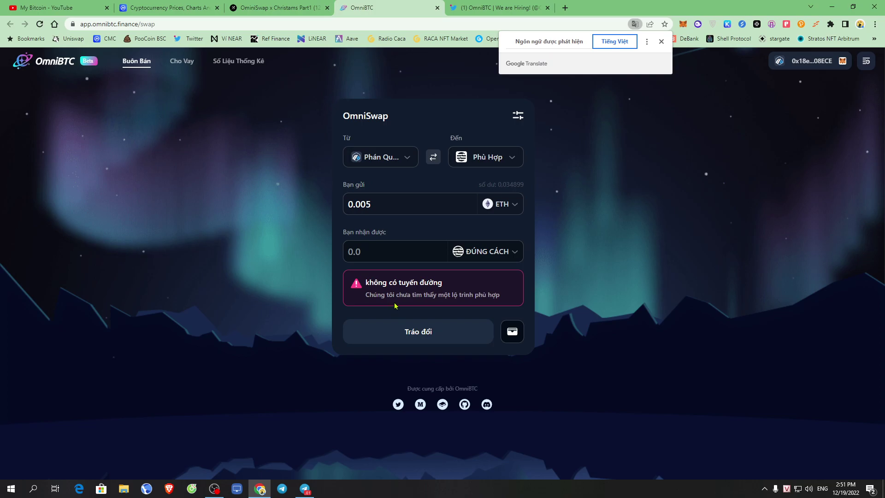
left_click(542, 42)
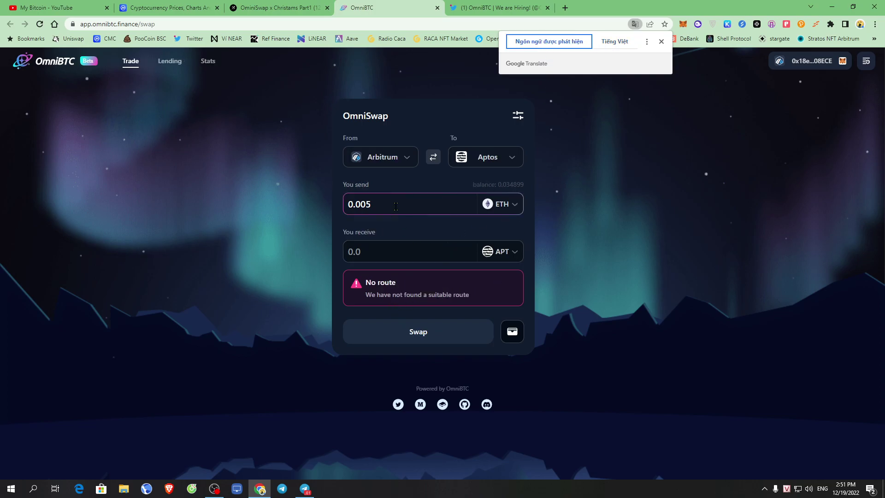
Step: Change the token to send from Arbitrum to USDC and enter the maximum amount of 0.116088
left_click(502, 211)
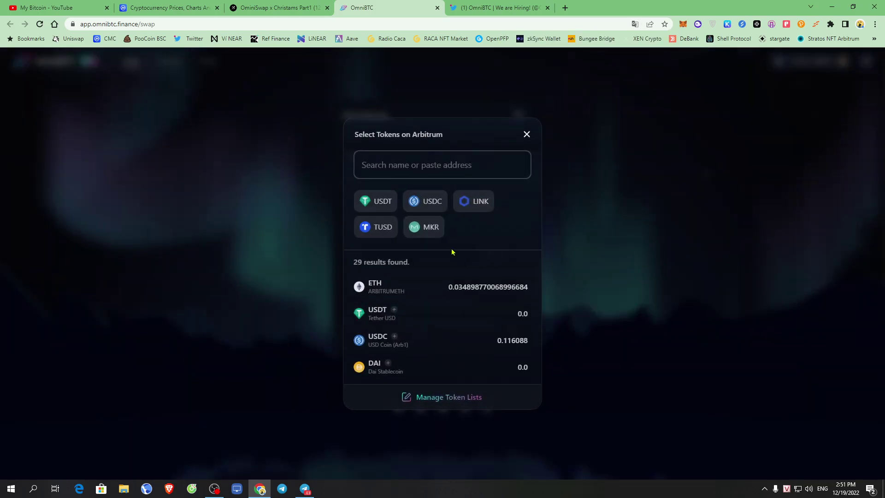
left_click(470, 349)
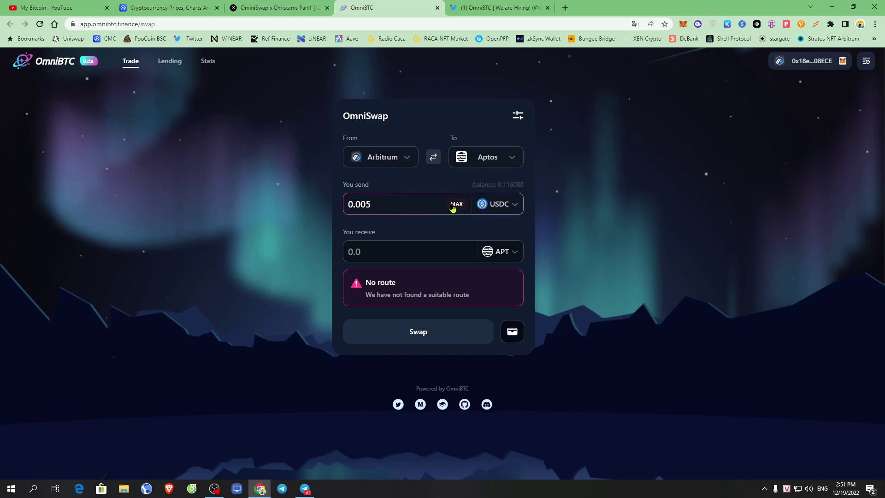
left_click(454, 205)
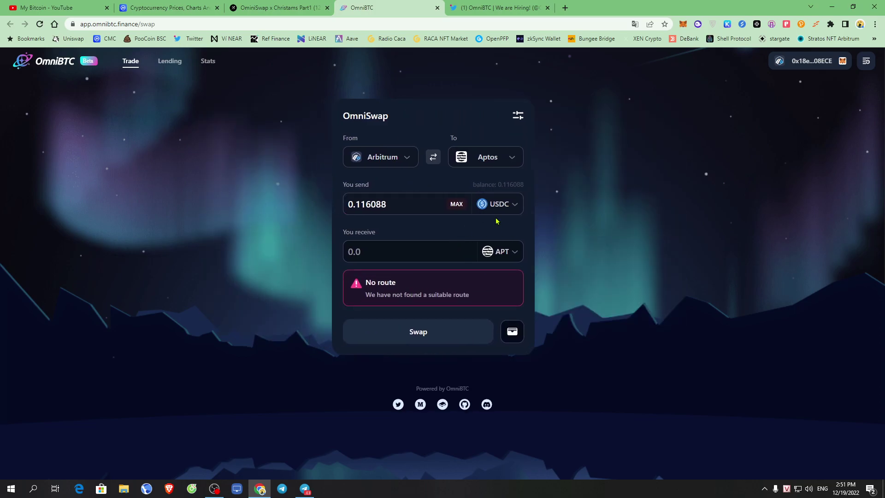
Step: Change the token to send back to ETH and check the route message below the swap amounts
left_click(504, 210)
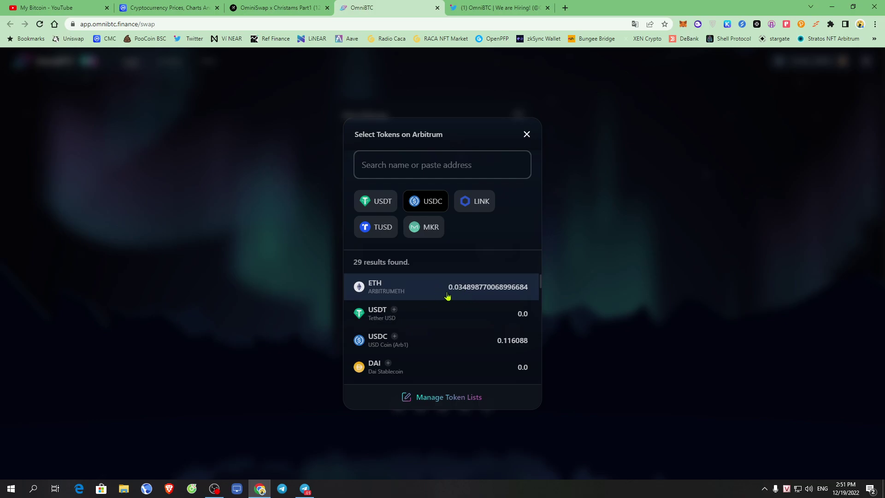
left_click(467, 292)
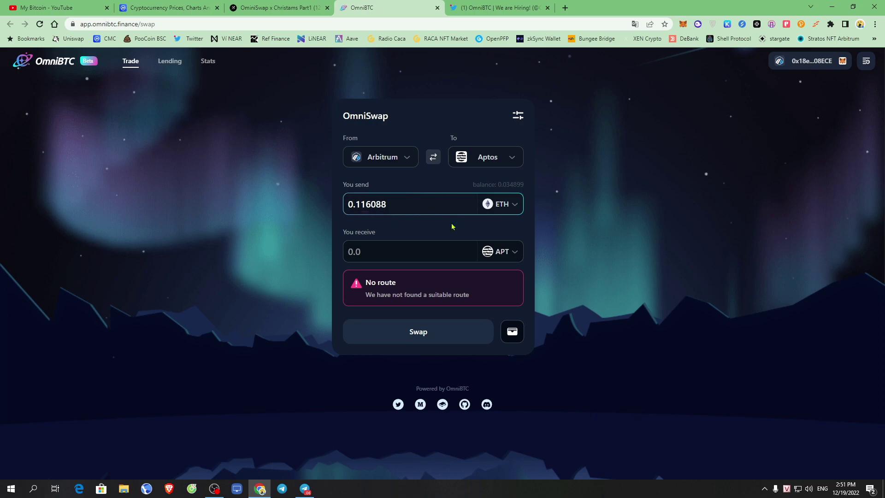
left_click_drag(430, 295, 496, 295)
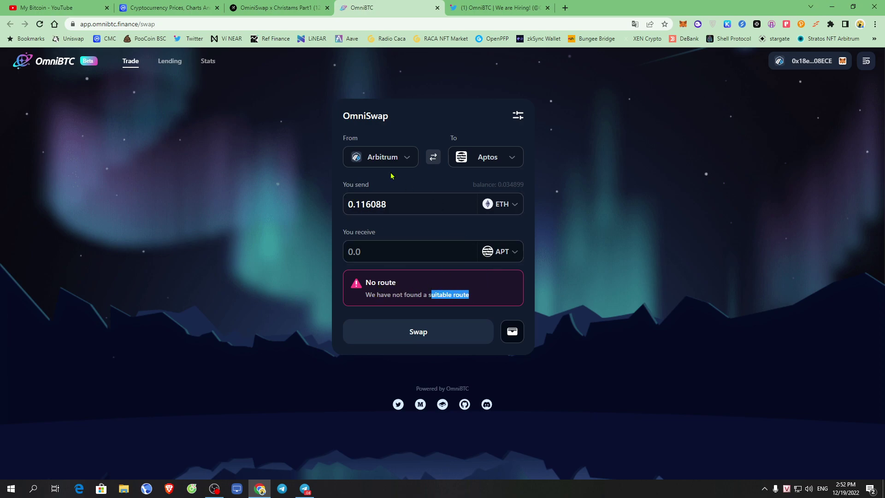
Step: Change the source network from Arbitrum to Polygon and approve the network switch in MetaMask
left_click(393, 158)
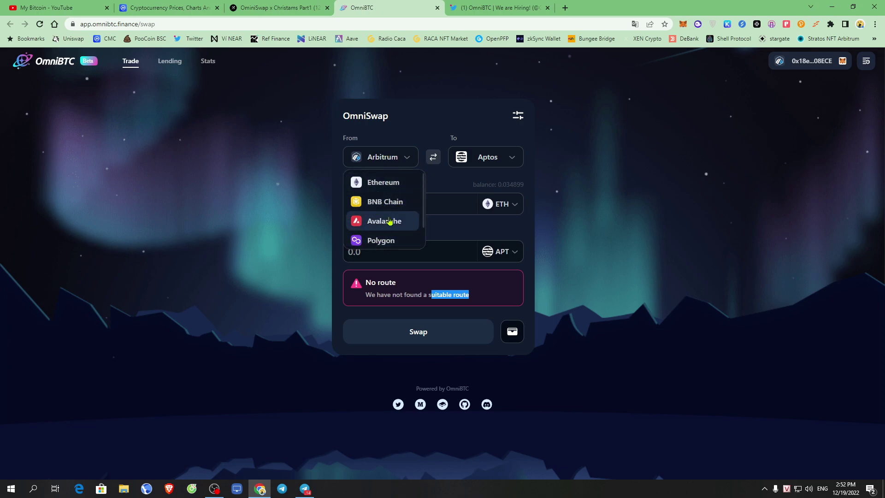
scroll(390, 240, "down", 1)
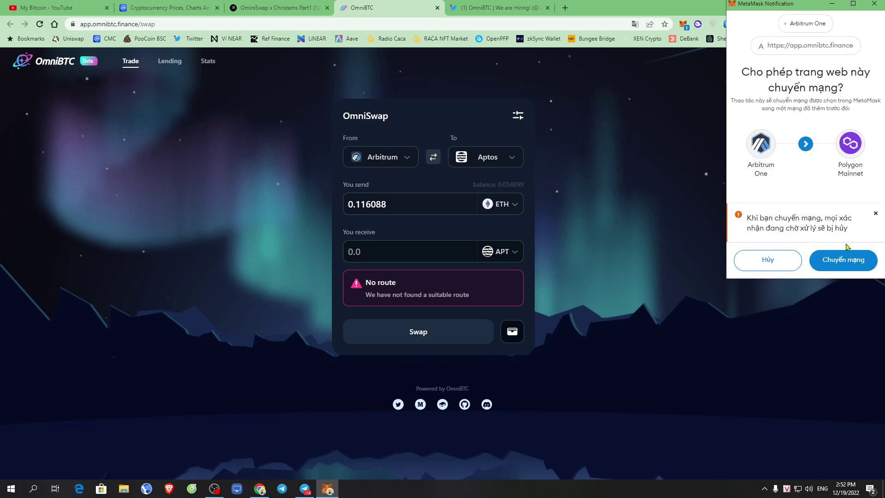
left_click(847, 259)
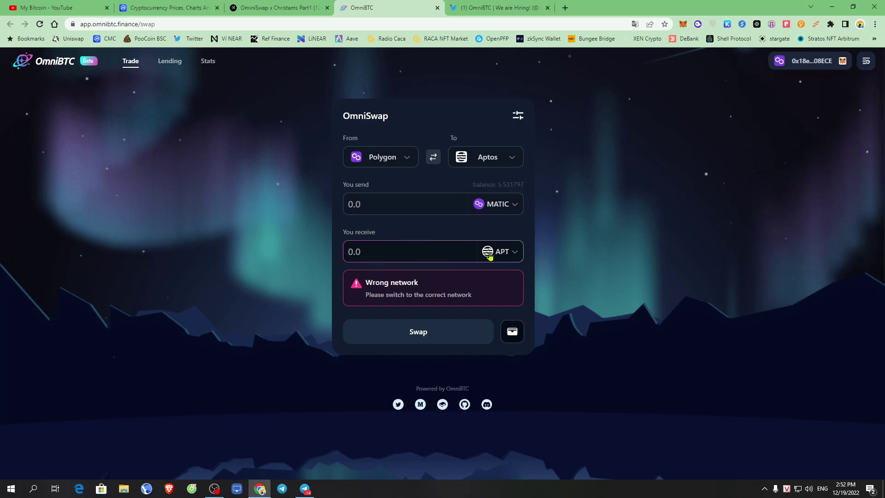
Step: Keep MATIC as the token to send from Polygon, enter 0.1, and check the recommended route
left_click(502, 206)
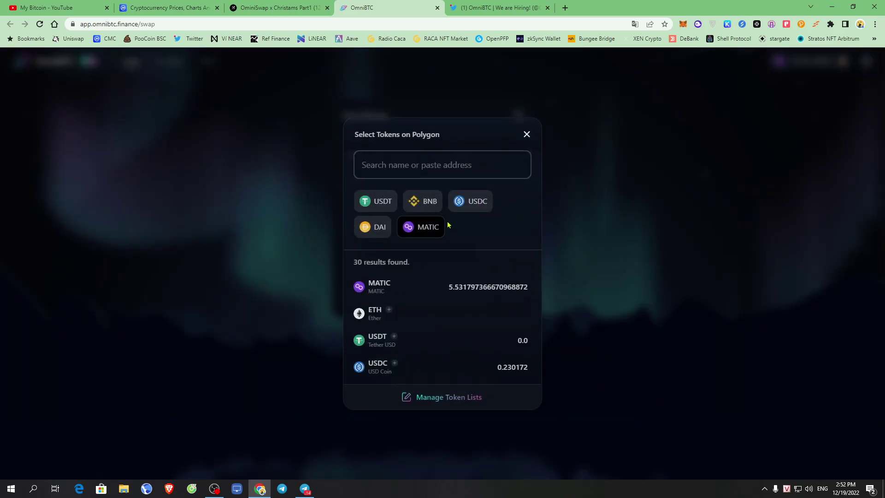
left_click(423, 230)
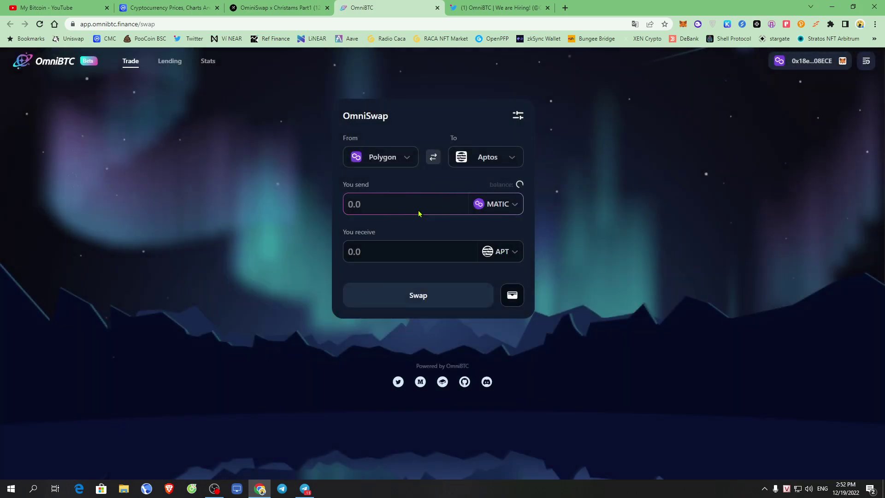
left_click(389, 204)
type("0.1")
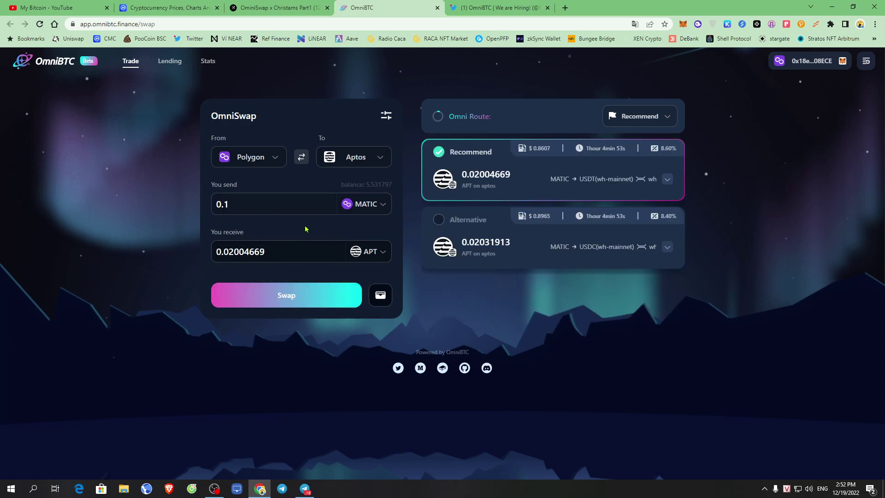
mouse_move(531, 153)
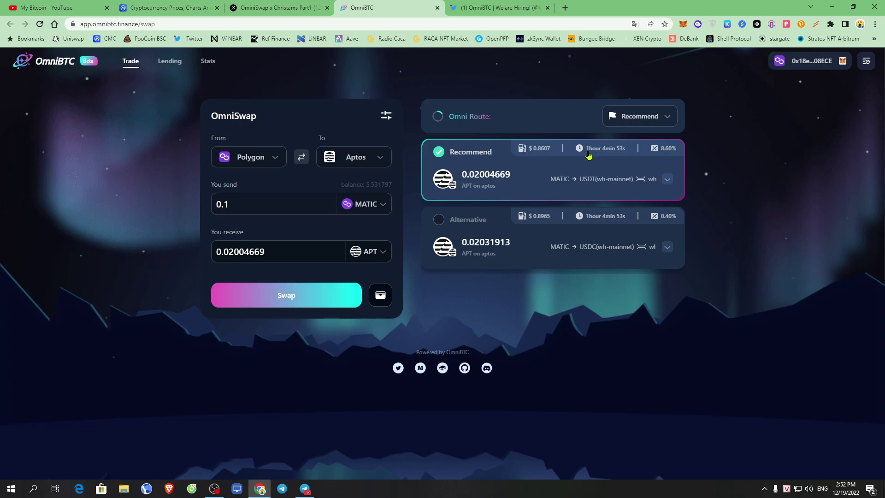
Step: Try sending 1 MATIC and check the recommended route's estimated time and the tokens available on Polygon
double_click(242, 201)
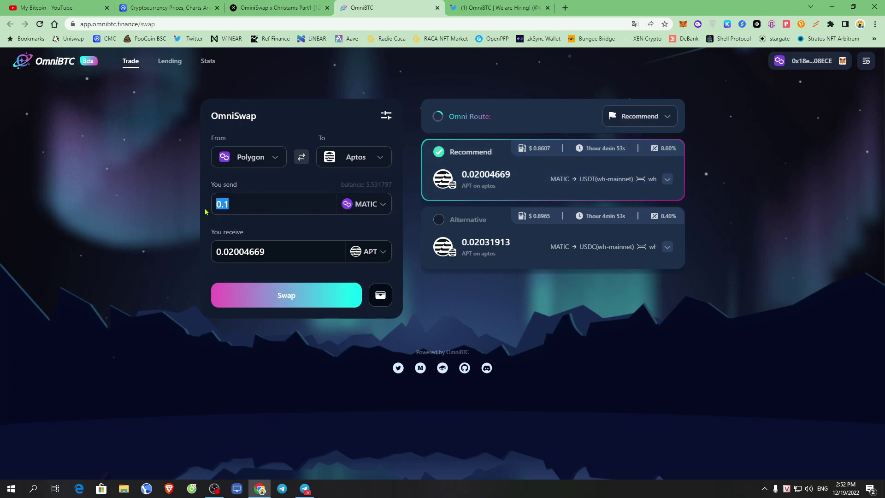
type("1")
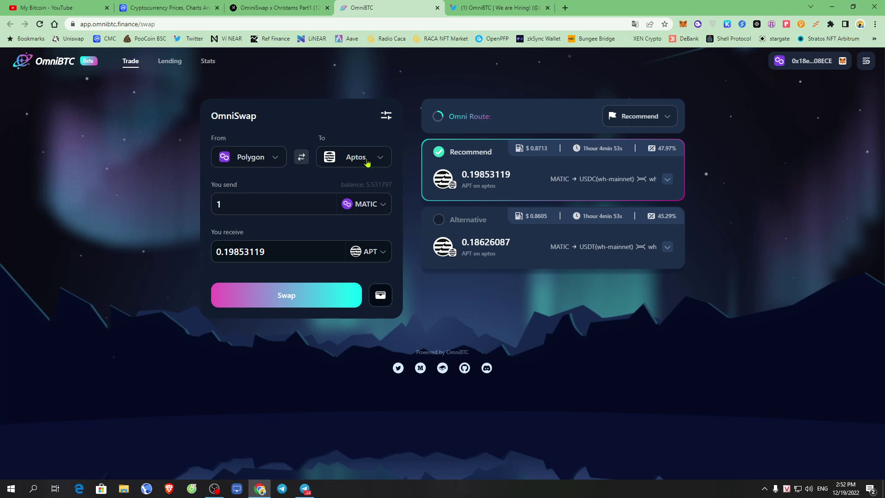
left_click_drag(568, 154, 624, 150)
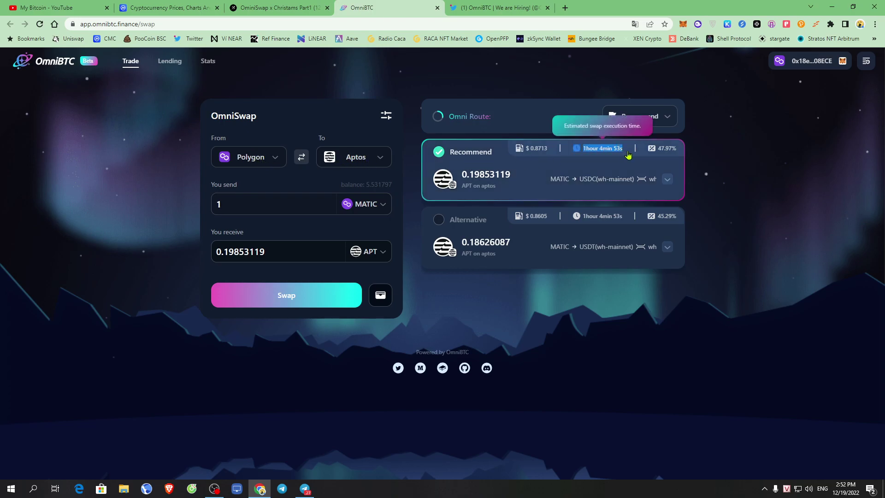
left_click(373, 209)
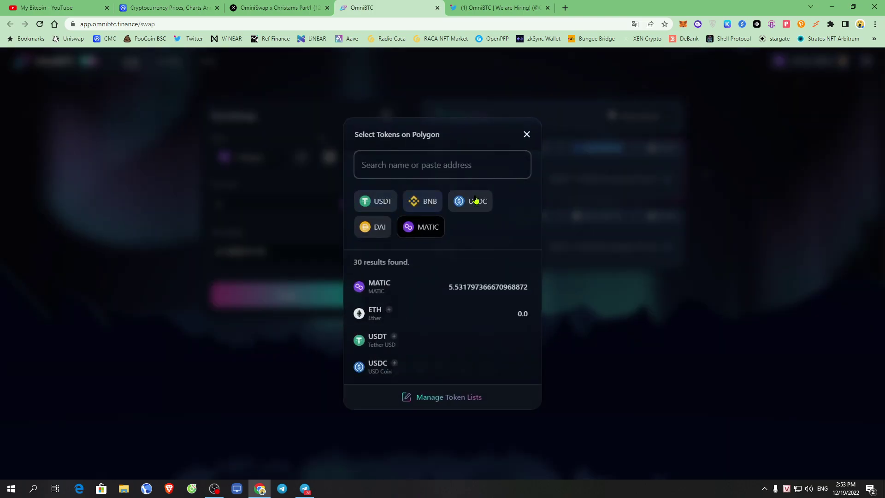
left_click(526, 135)
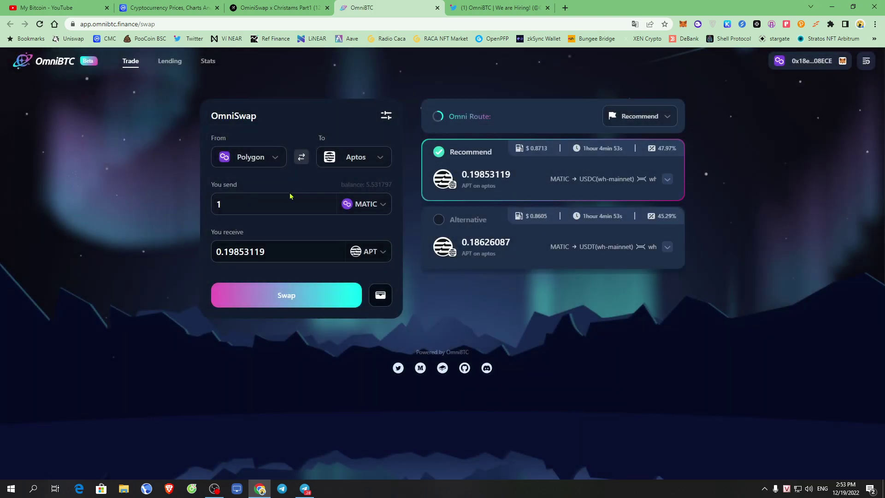
Step: Change the source network to BNB Chain and approve the network switch in MetaMask
left_click(273, 158)
left_click(254, 177)
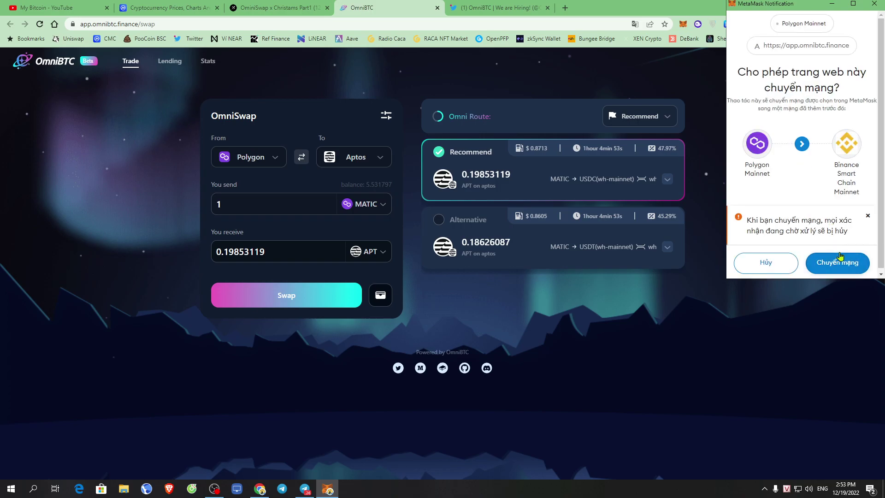
left_click(838, 261)
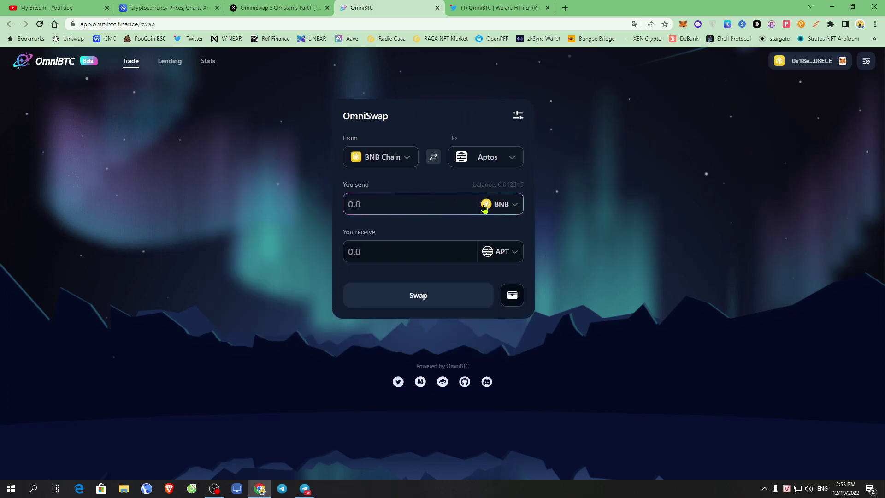
Step: Choose BUSD as the token to send, enter 1, and check the recommended route's fee and execution time
left_click(499, 204)
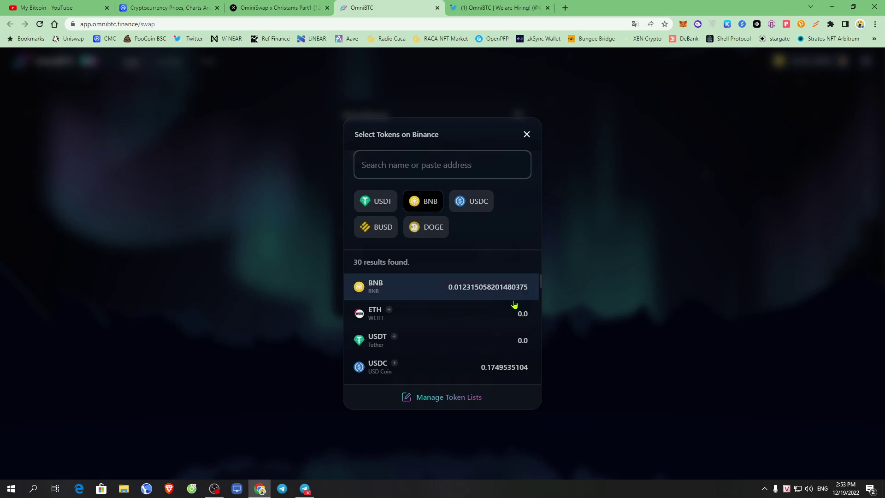
scroll(479, 316, "down", 3)
left_click(490, 312)
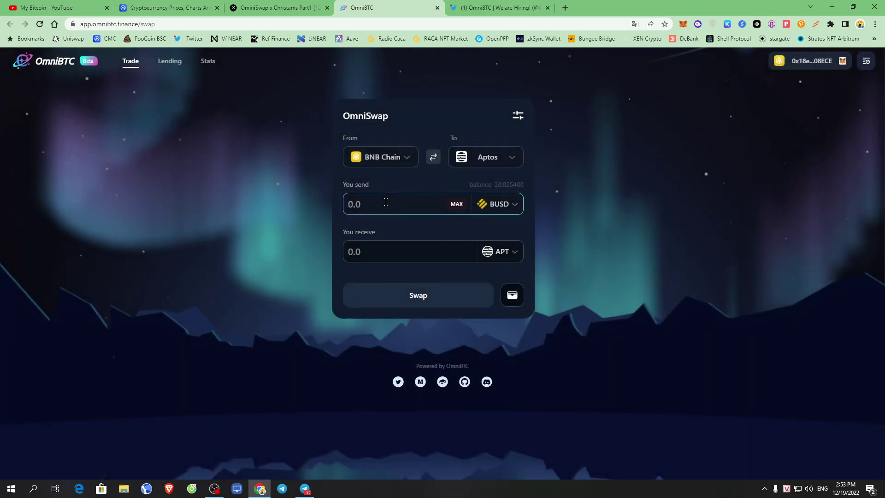
type("1")
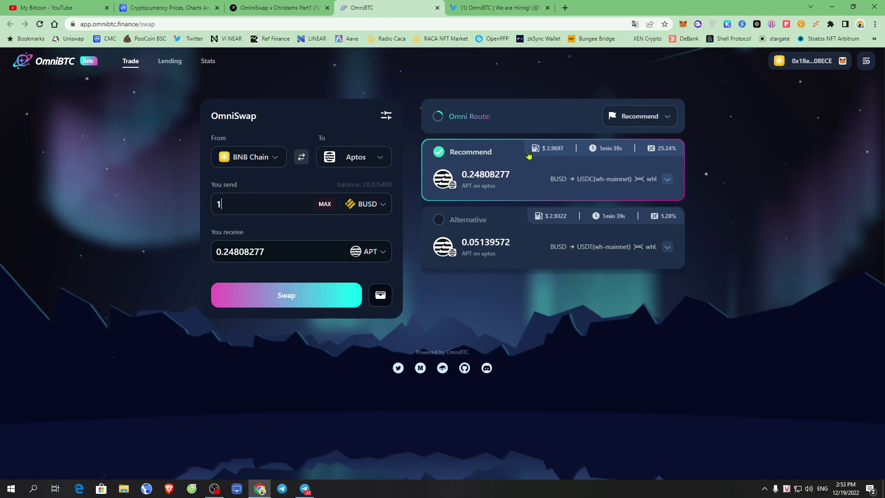
left_click_drag(530, 155, 627, 156)
left_click(589, 156)
mouse_move(608, 155)
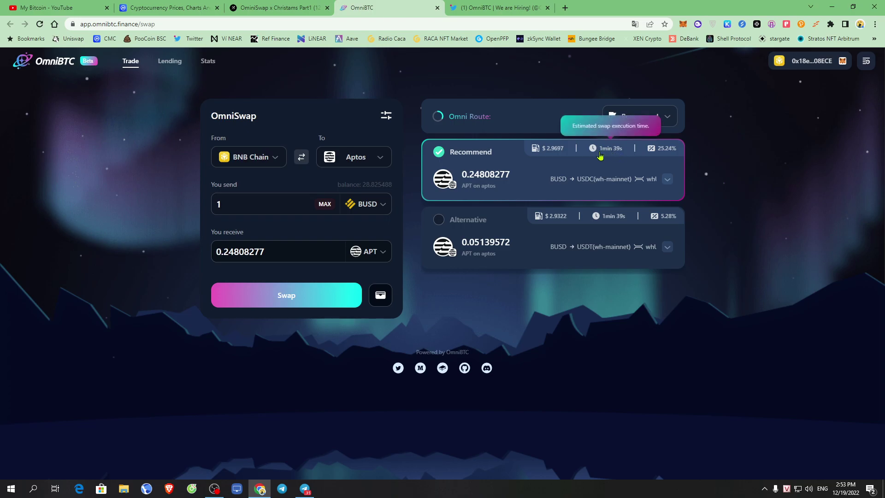
Step: Set the amount to send to 2 BUSD and check the fee of the recommended route
left_click_drag(228, 205, 198, 210)
type("2")
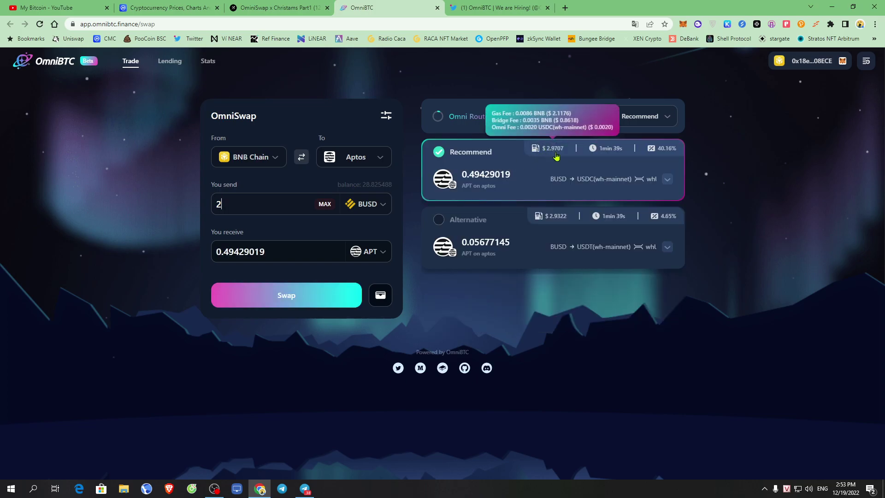
left_click_drag(529, 150, 574, 152)
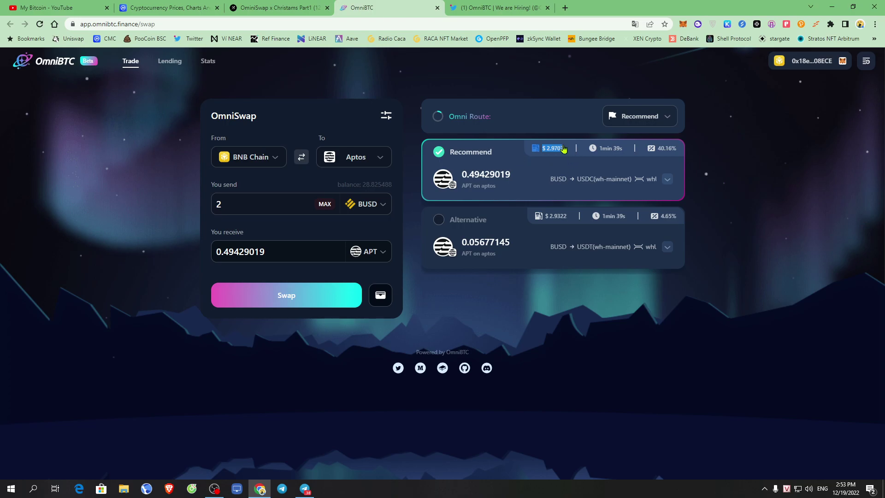
Step: Look through the source networks, choose Polygon, and approve the network switch in MetaMask
left_click(263, 157)
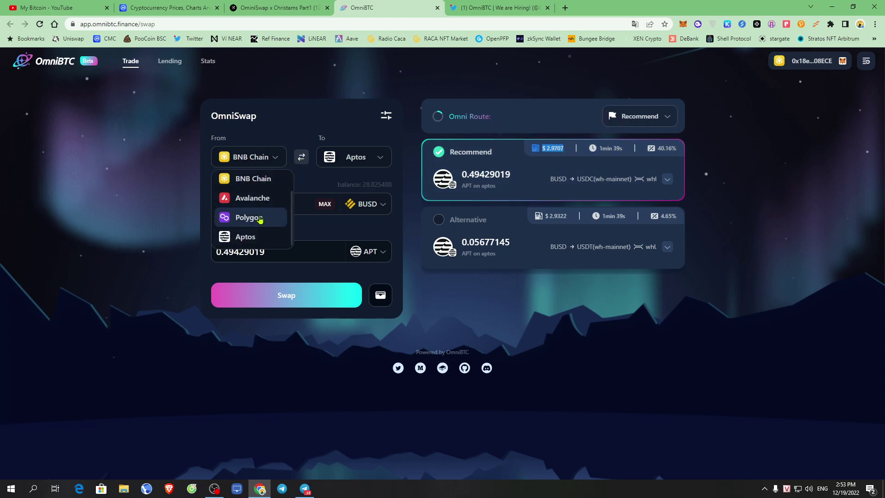
scroll(267, 226, "up", 1)
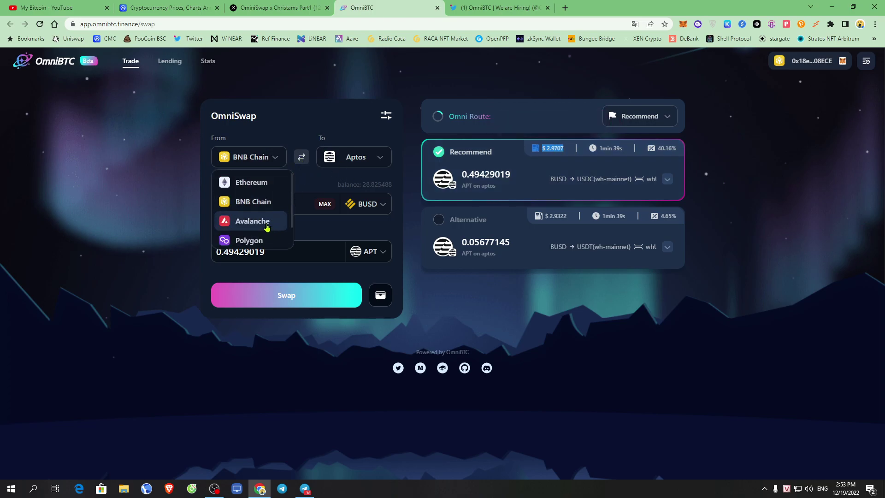
scroll(272, 226, "down", 1)
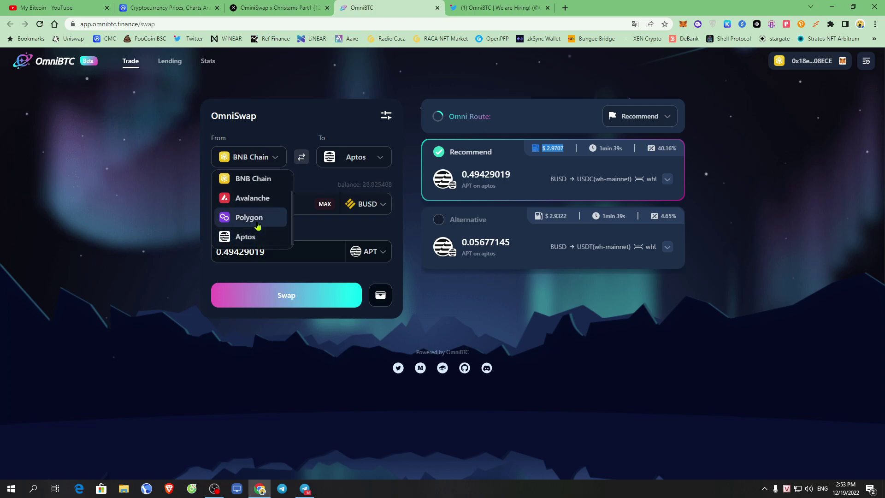
scroll(272, 219, "up", 1)
scroll(272, 219, "down", 1)
scroll(273, 218, "up", 1)
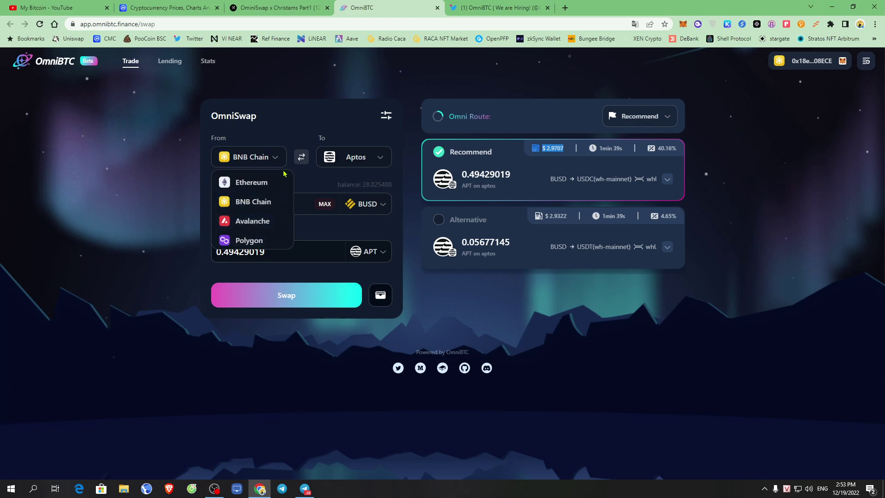
scroll(267, 225, "down", 1)
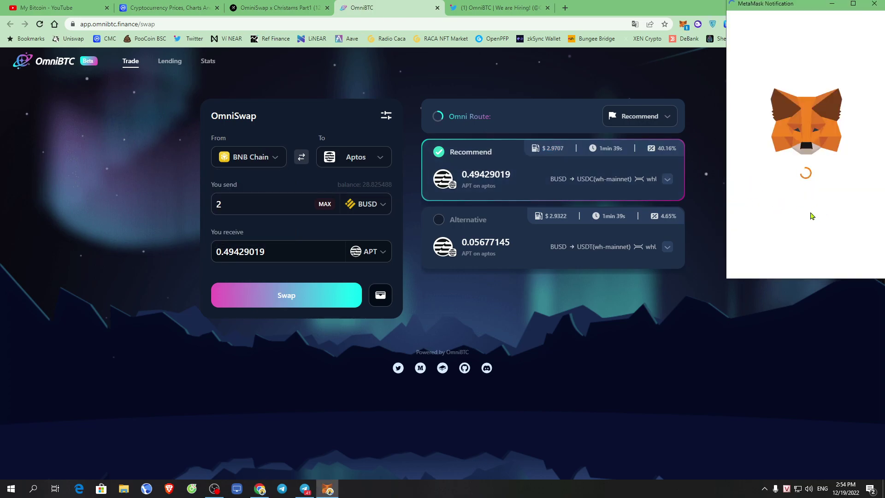
left_click(837, 263)
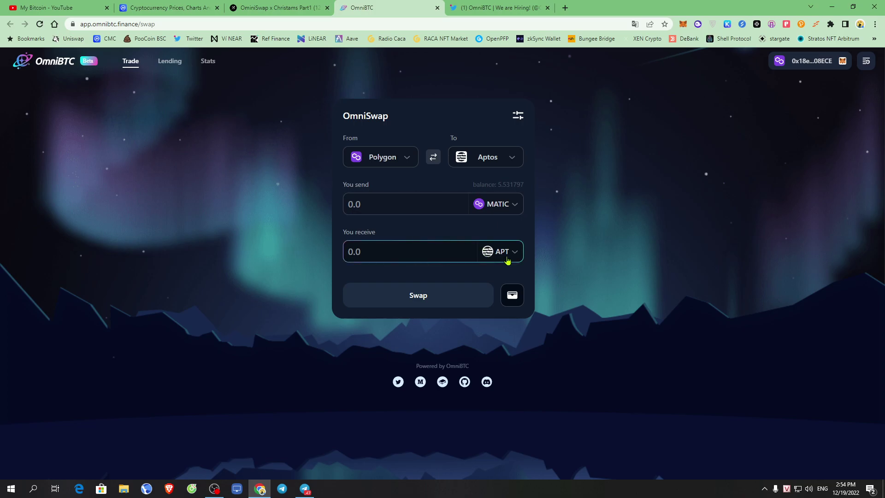
Step: Keep MATIC as the token to send, try an amount of 0.1, and check the route's estimated execution time
left_click(505, 205)
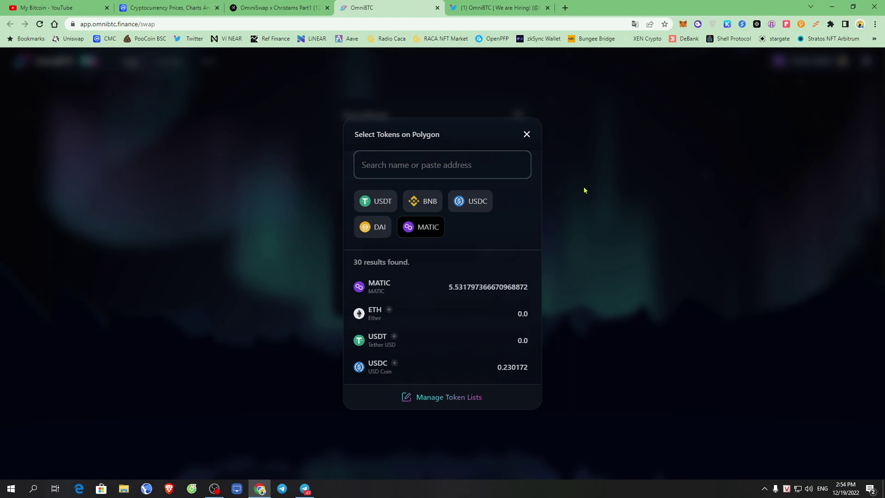
left_click(527, 134)
left_click(415, 203)
type("0")
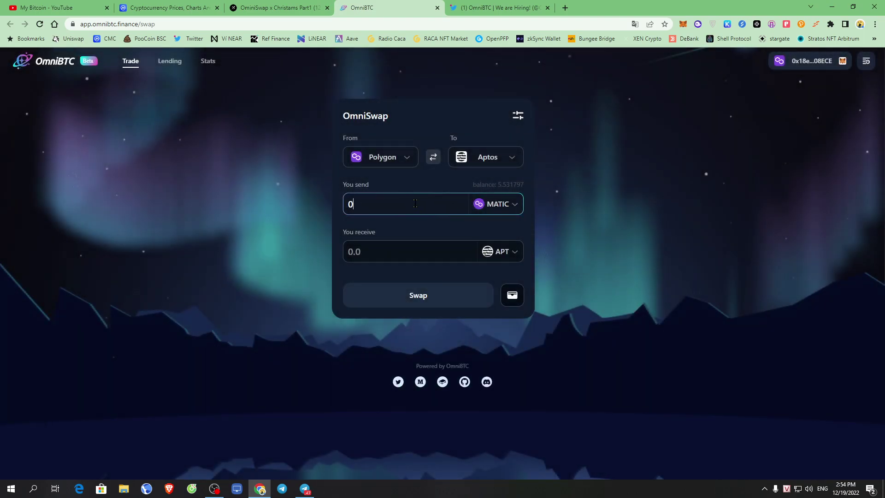
type(".1")
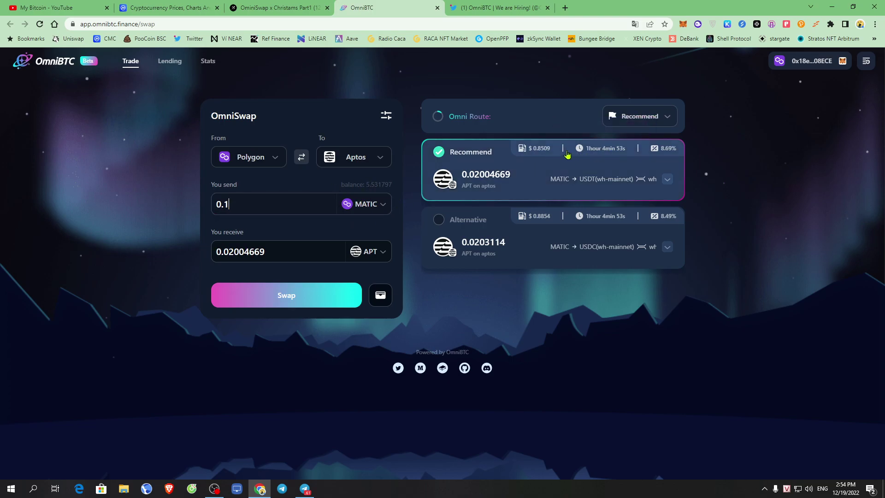
left_click_drag(571, 153, 623, 149)
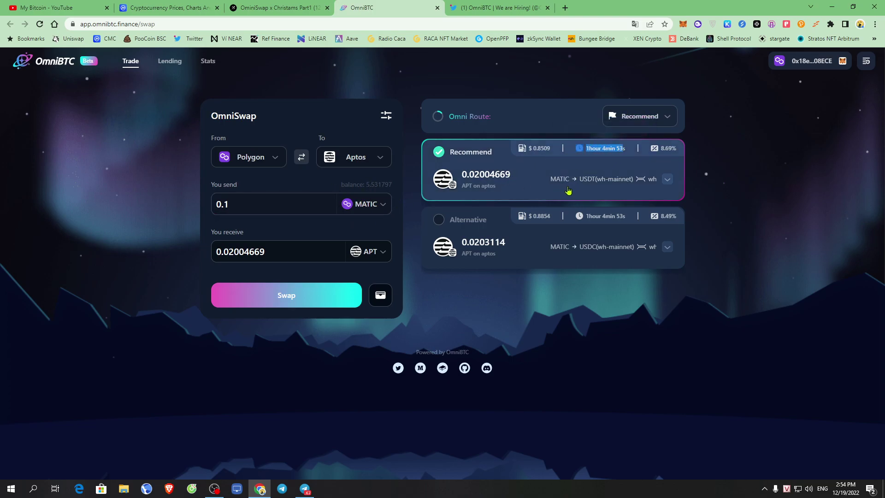
Step: Set the amount to send to 0.5 MATIC and check the amount of APT to receive
left_click(243, 203)
double_click(243, 204)
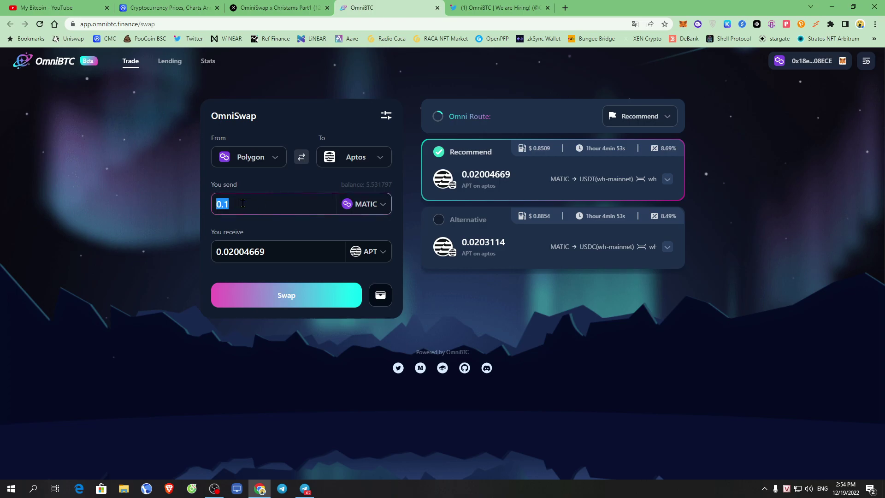
type("0.5")
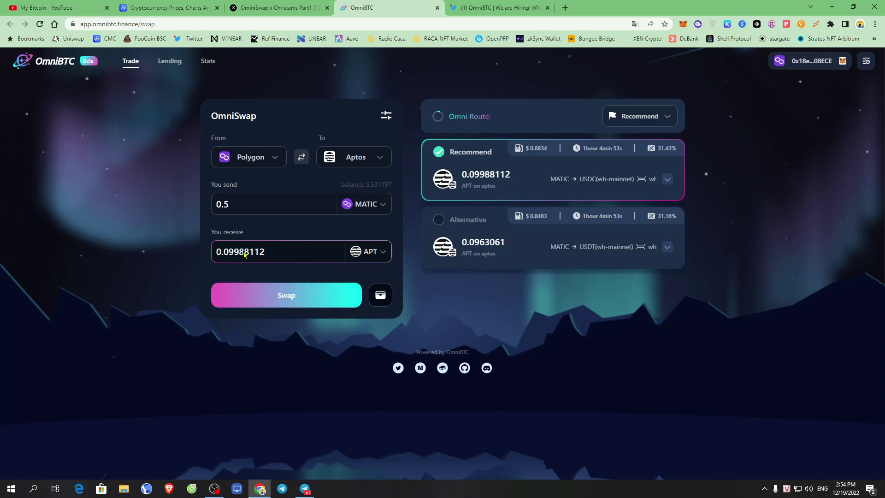
key("ctrl+a")
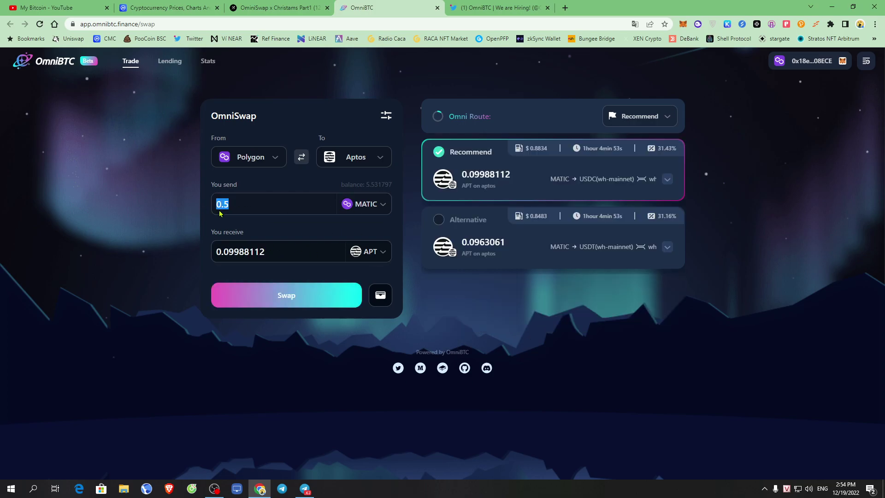
left_click(293, 251)
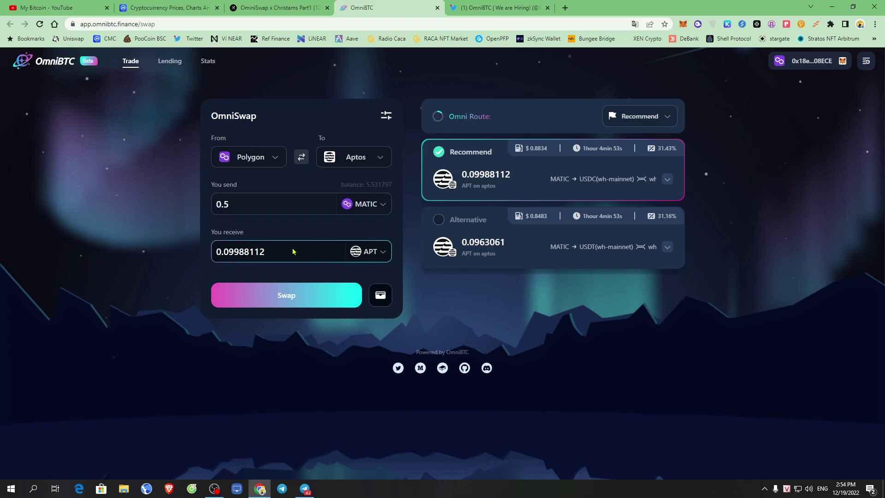
left_click_drag(267, 256, 220, 259)
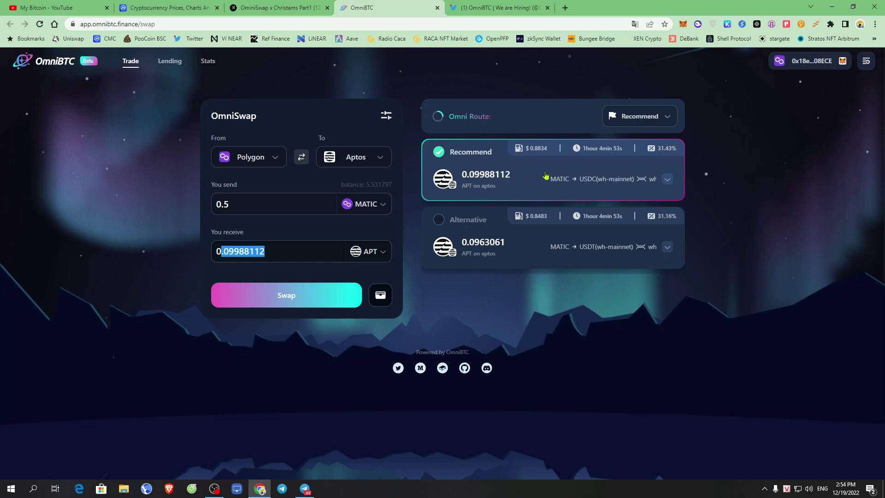
Step: Submit the swap of 0.5 MATIC on Polygon to APT, review the transaction details in MetaMask, and reject the request
left_click(283, 298)
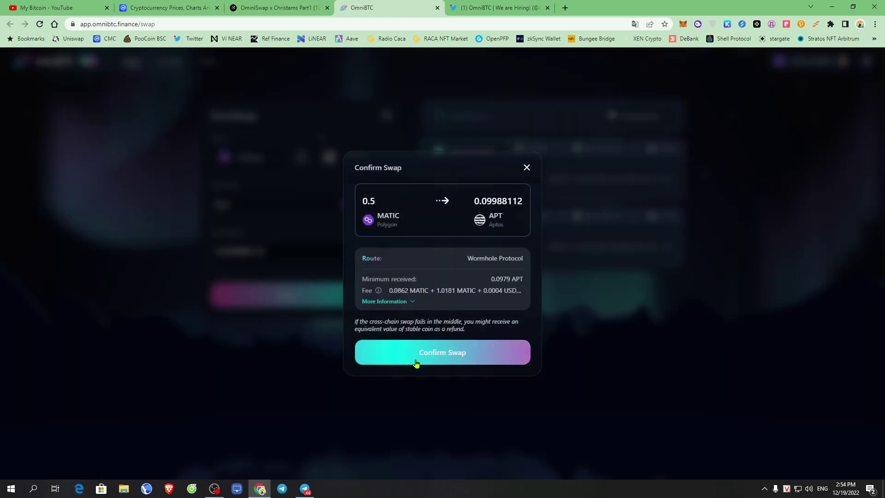
left_click(454, 357)
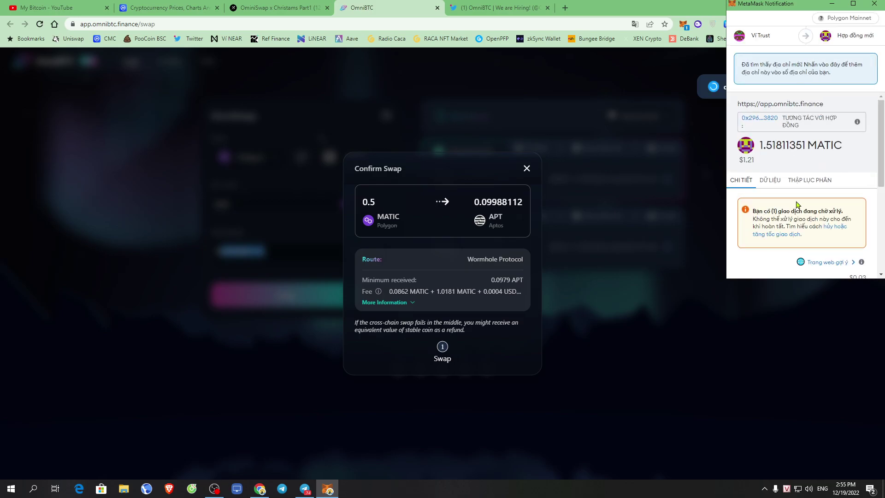
scroll(796, 204, "down", 3)
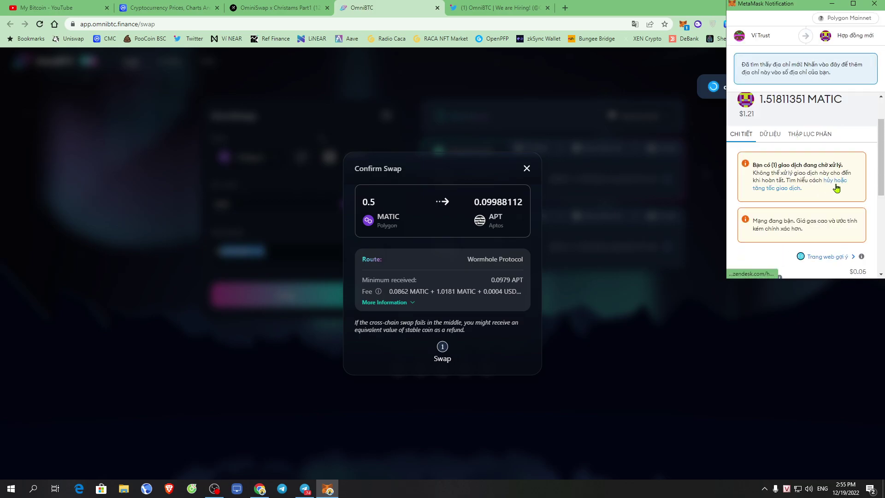
scroll(823, 198, "down", 2)
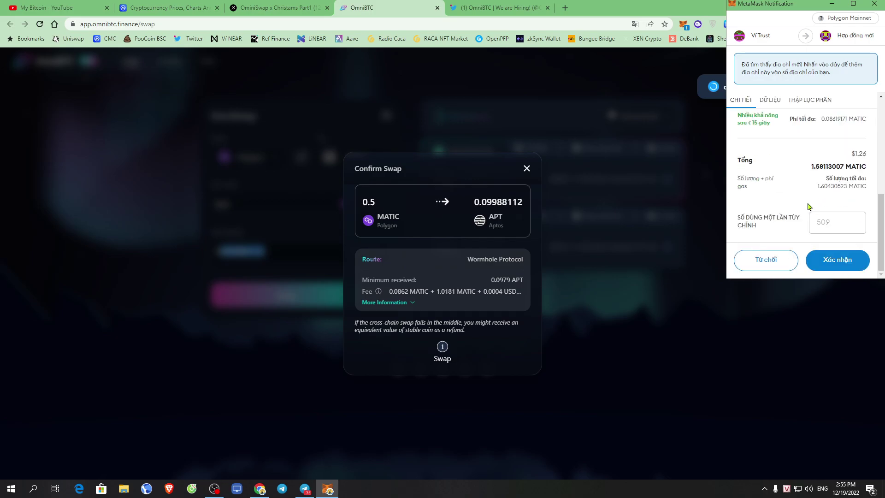
scroll(787, 204, "down", 2)
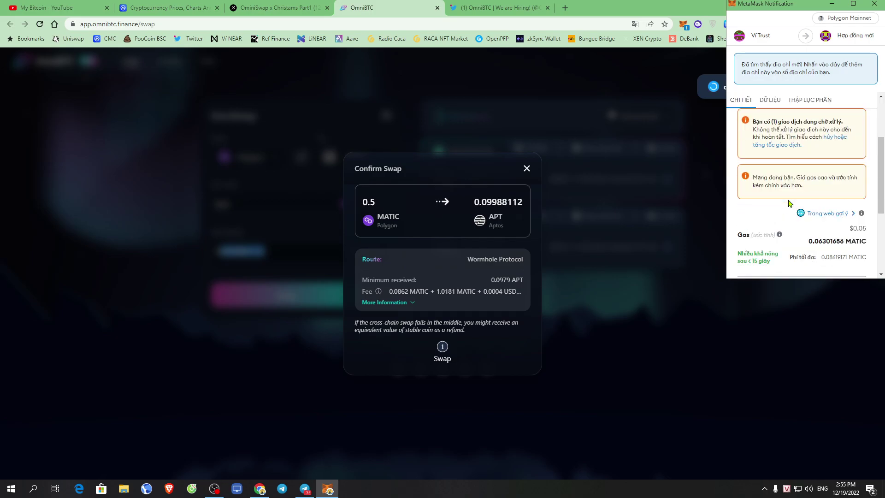
scroll(794, 209, "down", 5)
left_click(776, 259)
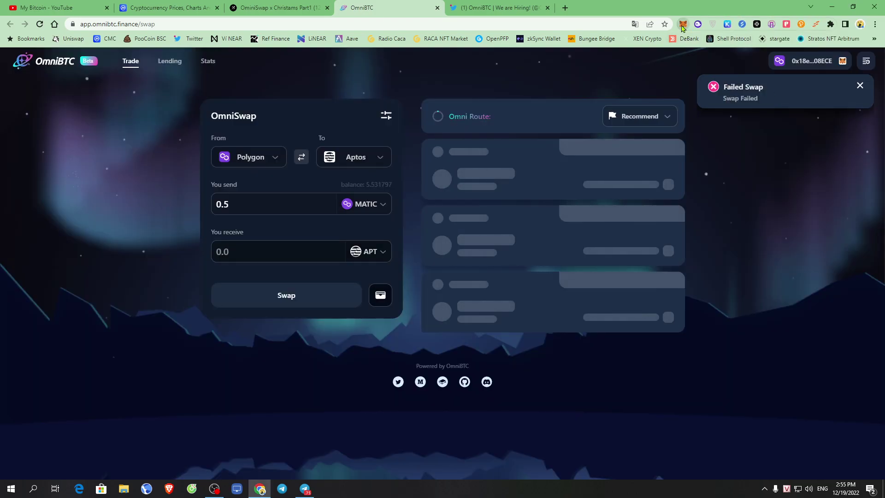
Step: Examine the wallet's activity and assets on Polygon Mainnet in MetaMask for the transaction that is still pending
left_click(683, 24)
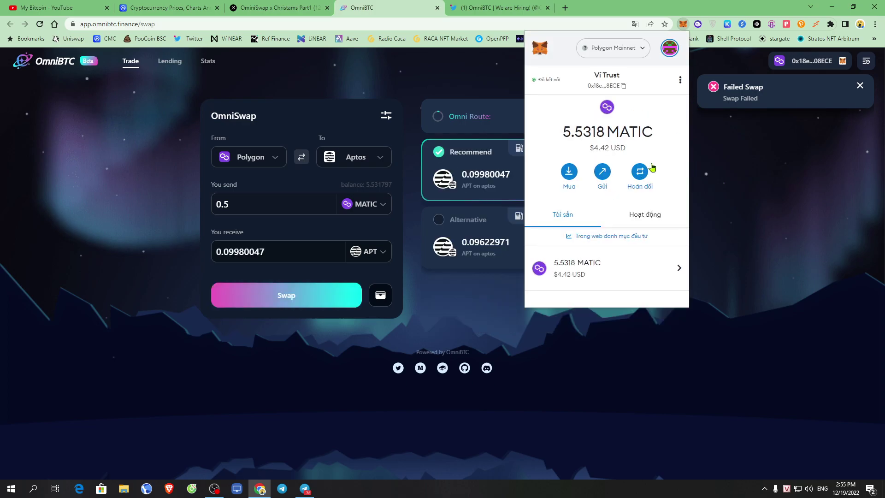
left_click(645, 214)
scroll(655, 245, "down", 3)
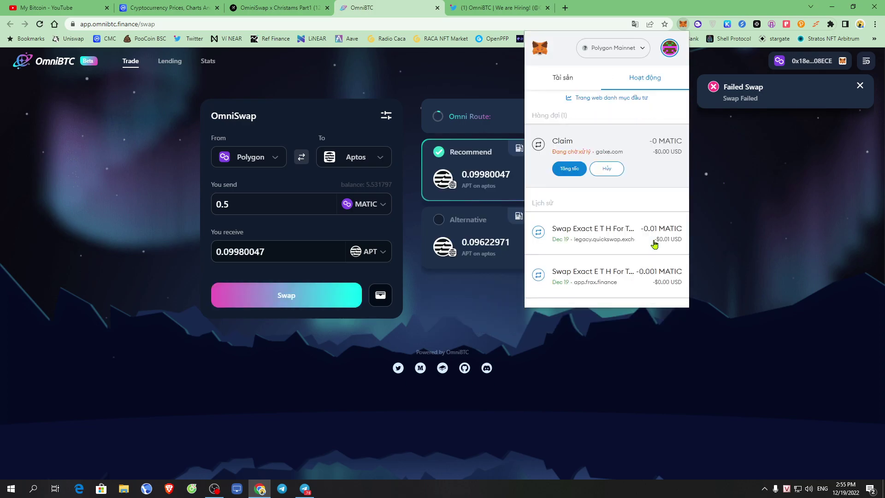
scroll(615, 143, "up", 2)
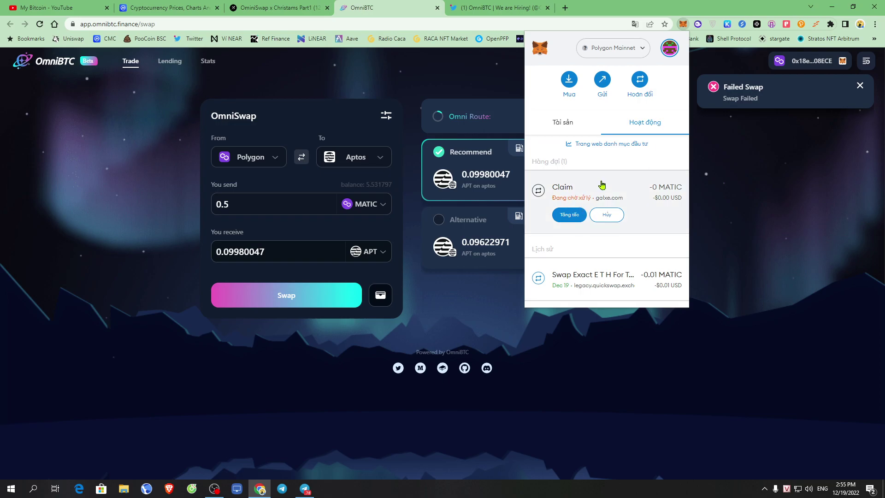
left_click(564, 123)
left_click(644, 123)
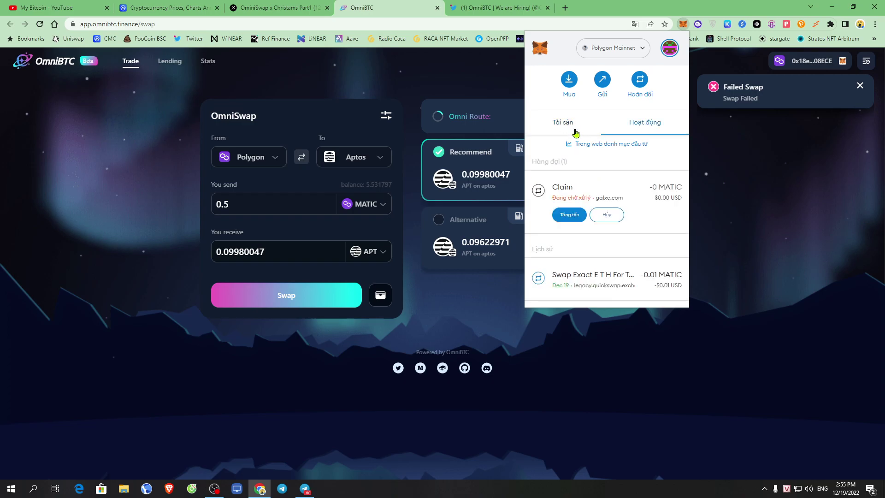
left_click(567, 128)
left_click(643, 123)
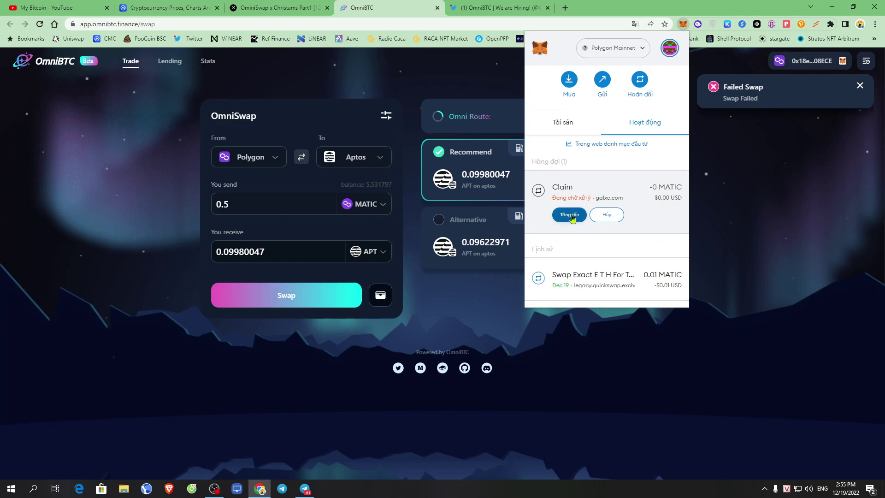
Step: Try to speed up the pending galxe.com Claim transaction with the Linh hoạt gas option
left_click(573, 218)
left_click(660, 160)
left_click(605, 164)
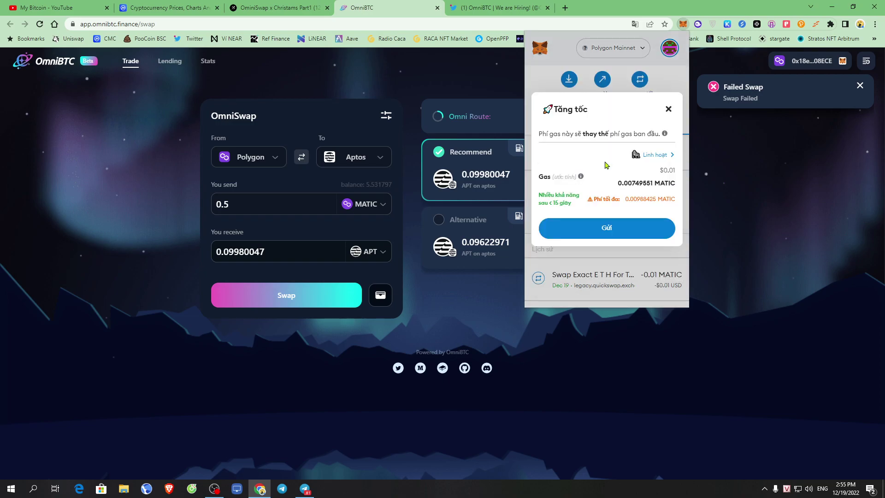
left_click(618, 228)
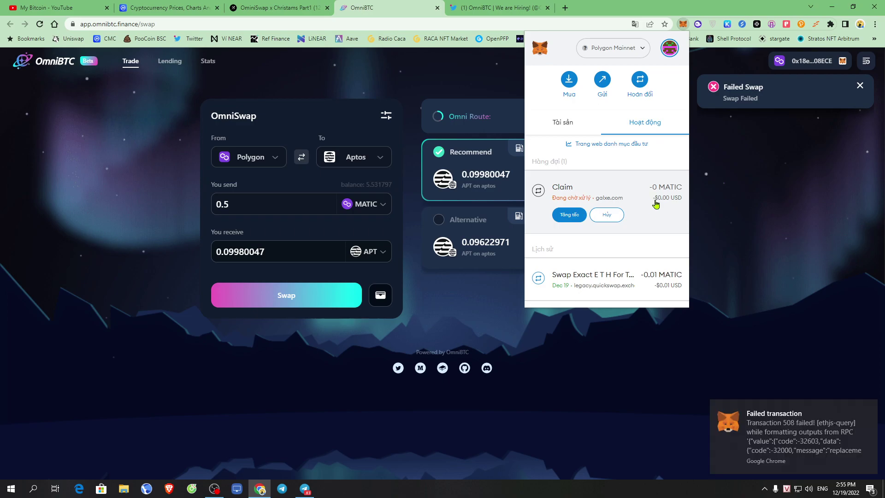
Step: Try to speed up the Claim transaction with the Thị trường gas option, and check the gas fee for cancelling it
left_click(573, 218)
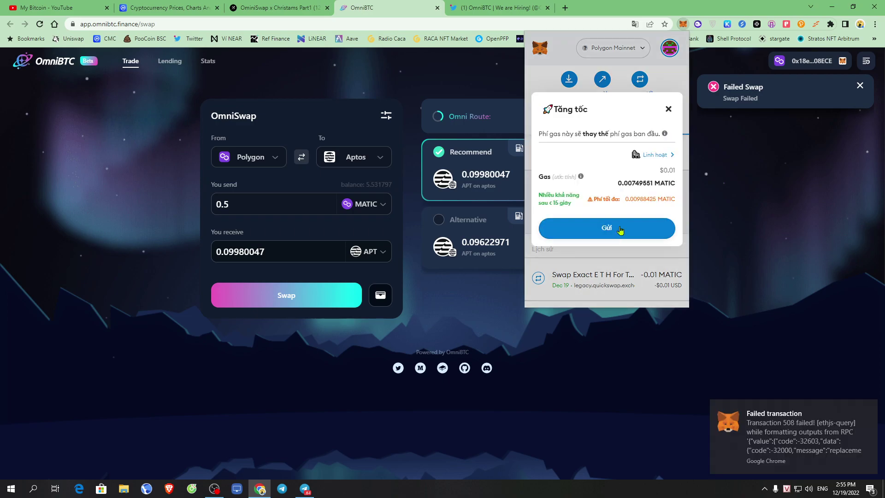
left_click(660, 155)
left_click(613, 140)
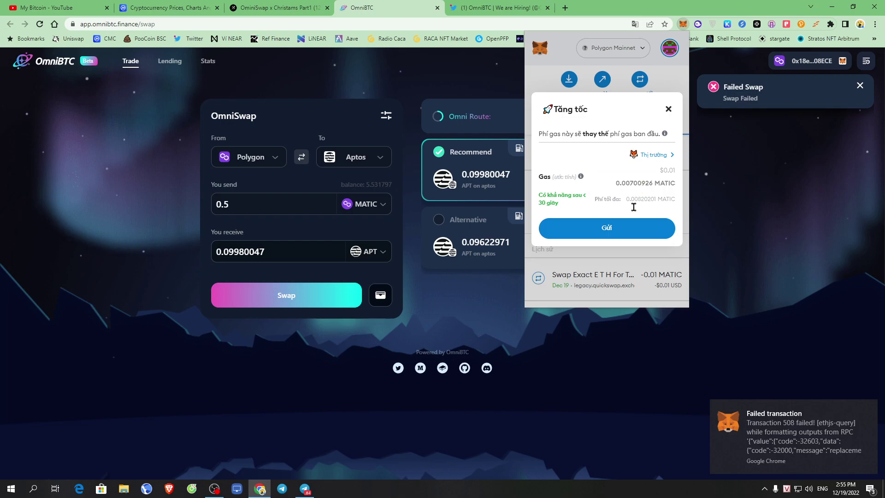
left_click(613, 233)
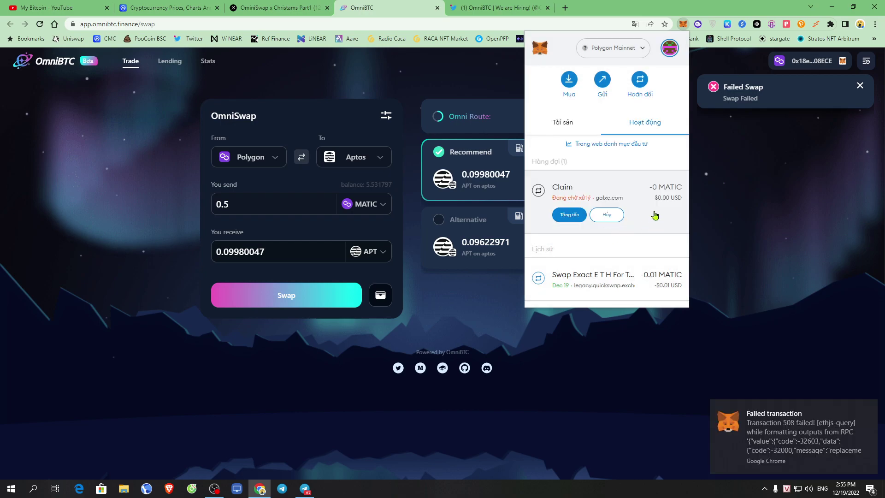
left_click(617, 215)
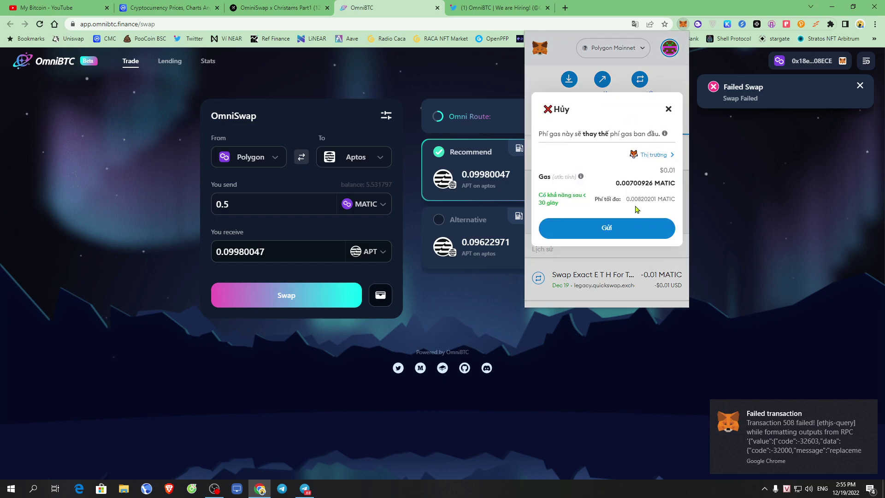
left_click(668, 109)
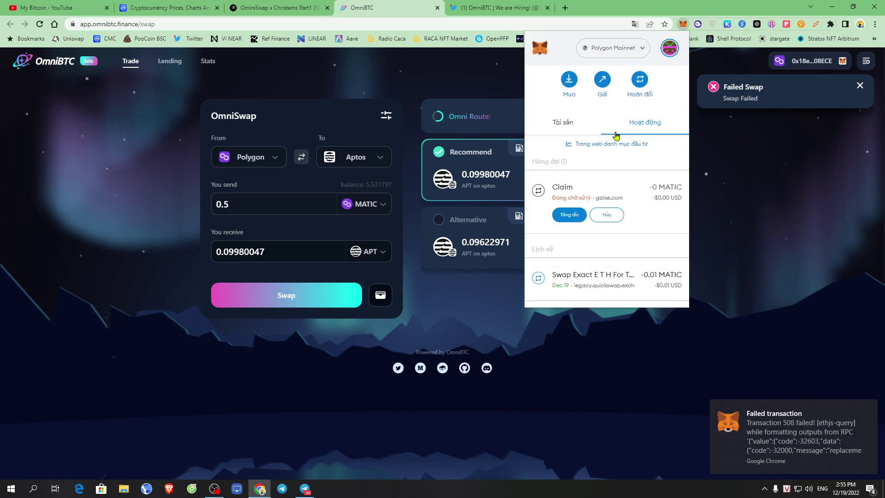
Step: Open the MATIC asset details and try to speed up the pending Claim transaction from there
left_click(573, 124)
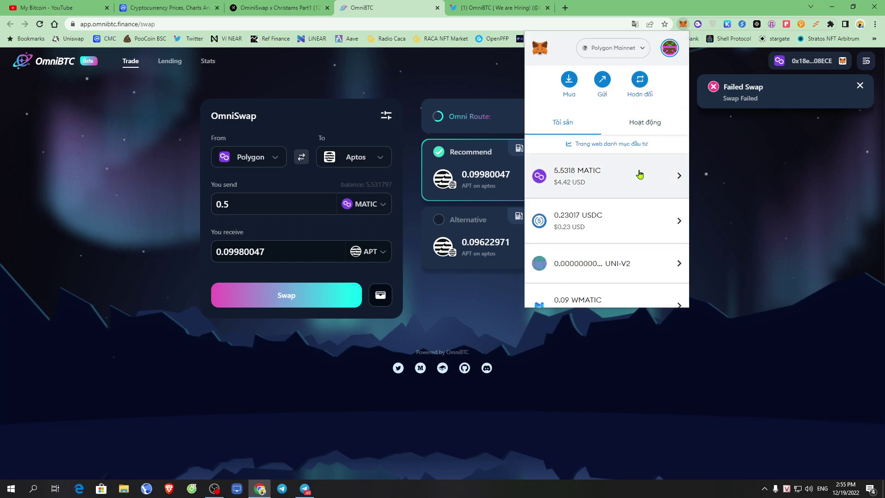
left_click(623, 180)
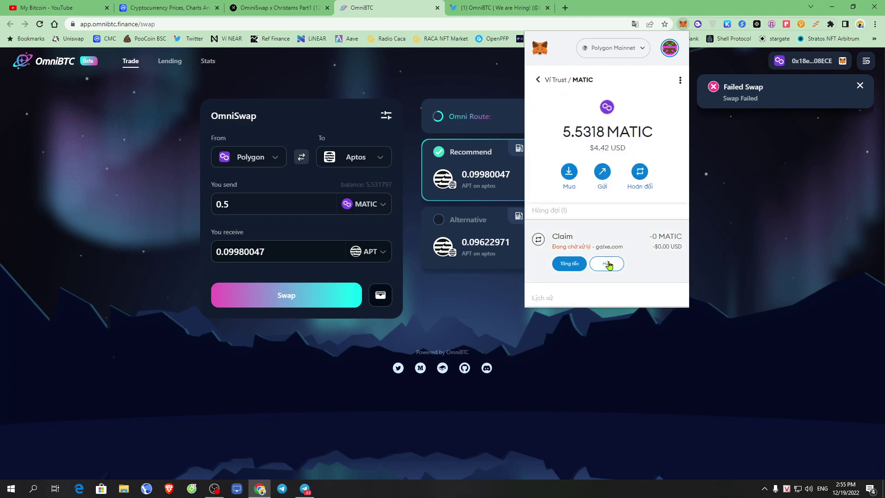
left_click(572, 263)
left_click(609, 225)
Step: Try to cancel the pending Claim transaction with the Thị trường gas option, look over the MATIC history, and return to the wallet overview
left_click(607, 266)
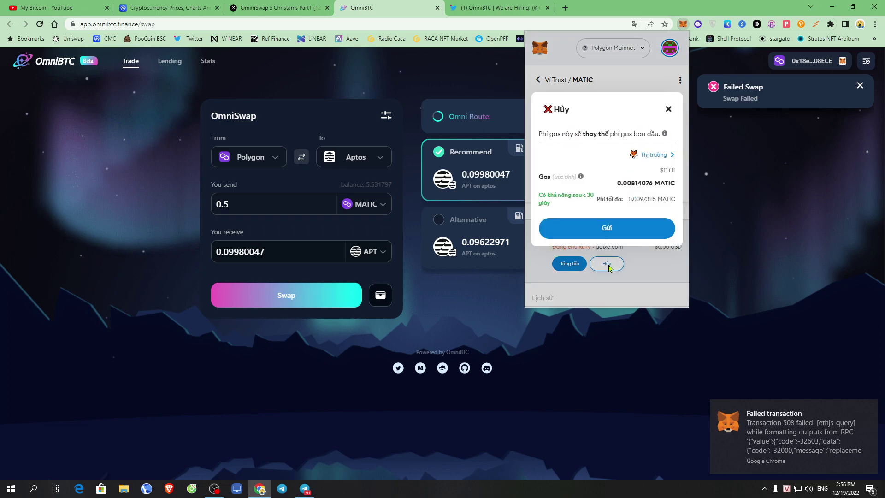
left_click(619, 231)
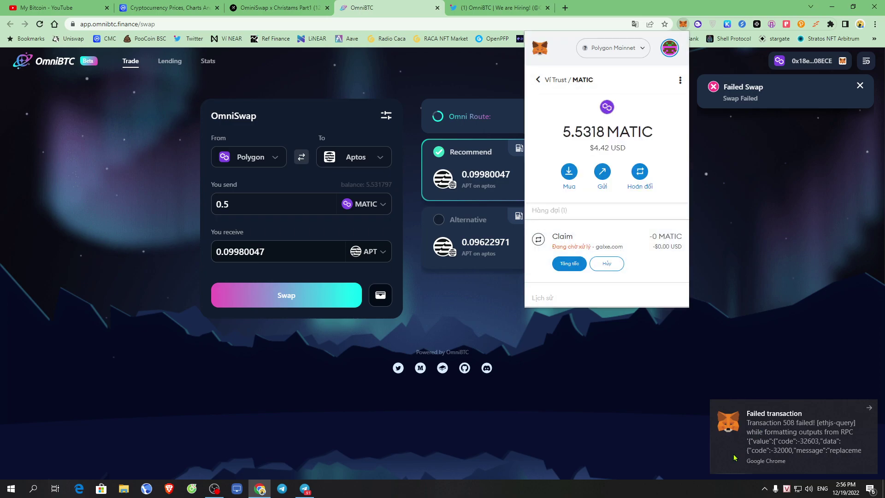
left_click(612, 268)
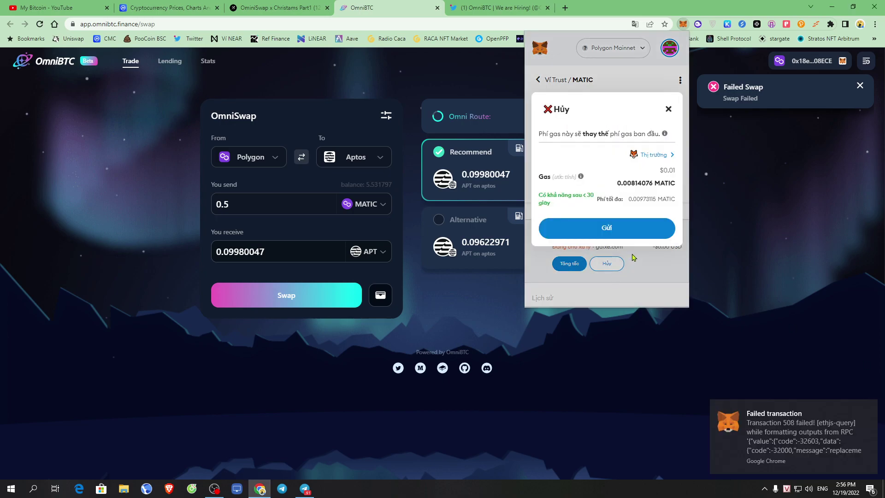
left_click(640, 228)
scroll(610, 239, "down", 3)
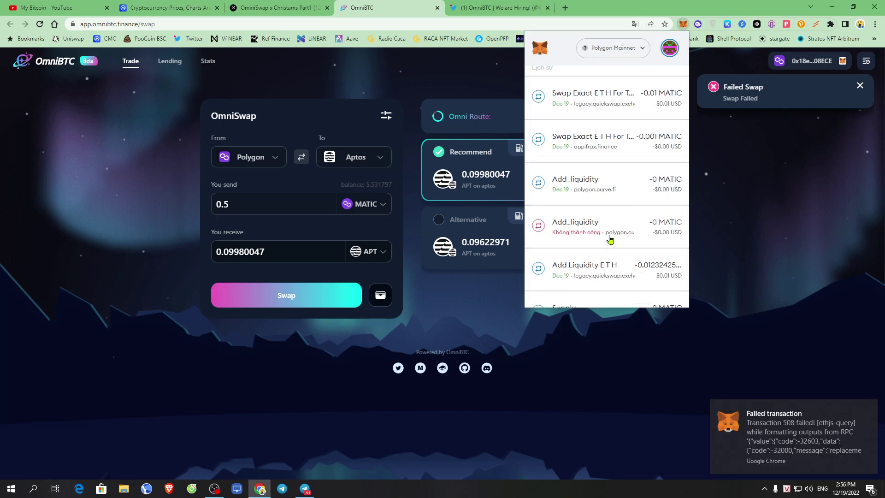
scroll(628, 92, "up", 3)
left_click(556, 81)
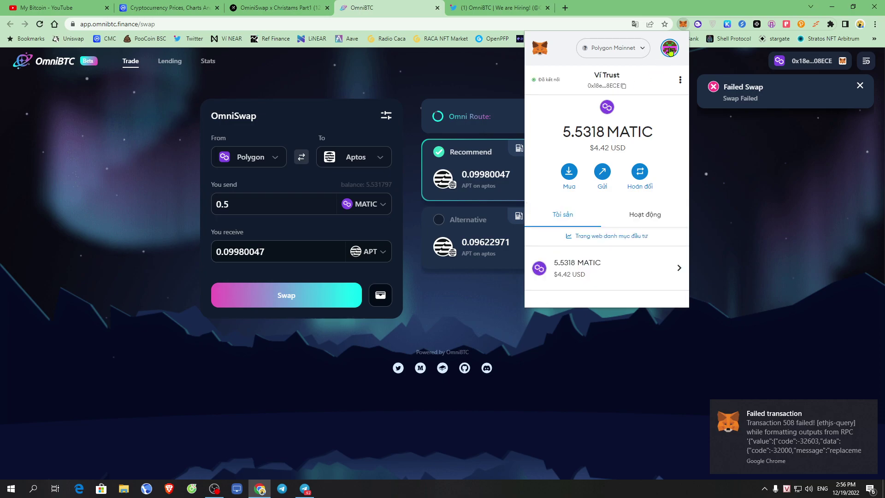
Step: Reset the account in MetaMask's advanced settings to clear its transaction history, and check the MATIC transaction list
left_click(669, 48)
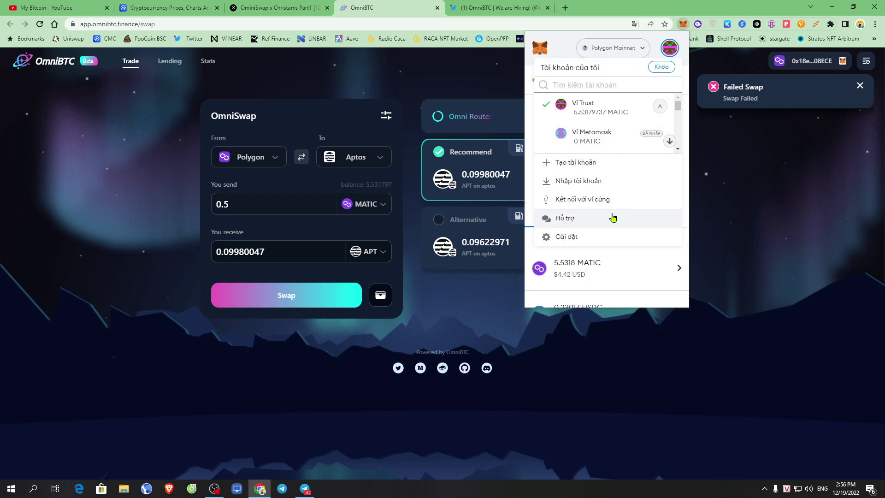
left_click(595, 237)
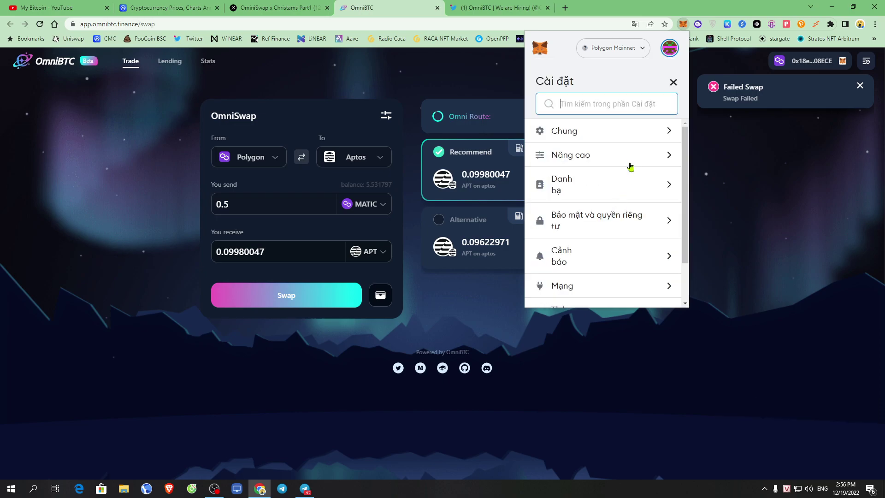
left_click(600, 157)
scroll(613, 186, "down", 9)
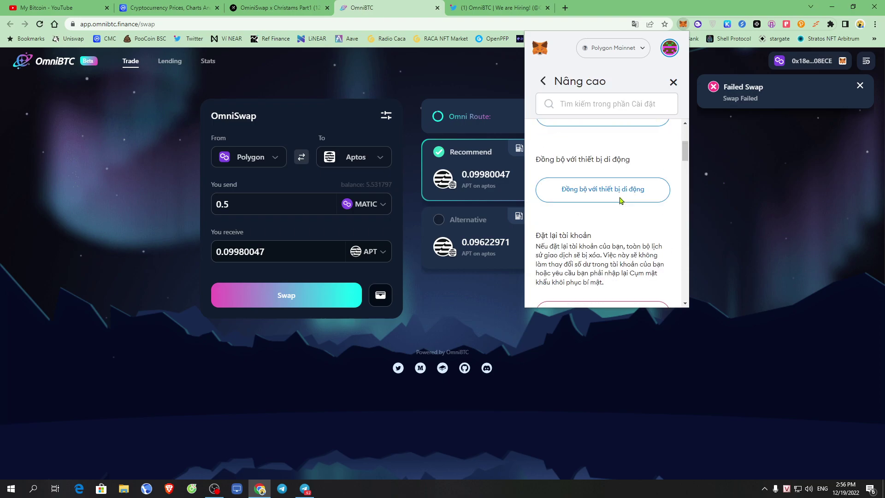
left_click(611, 183)
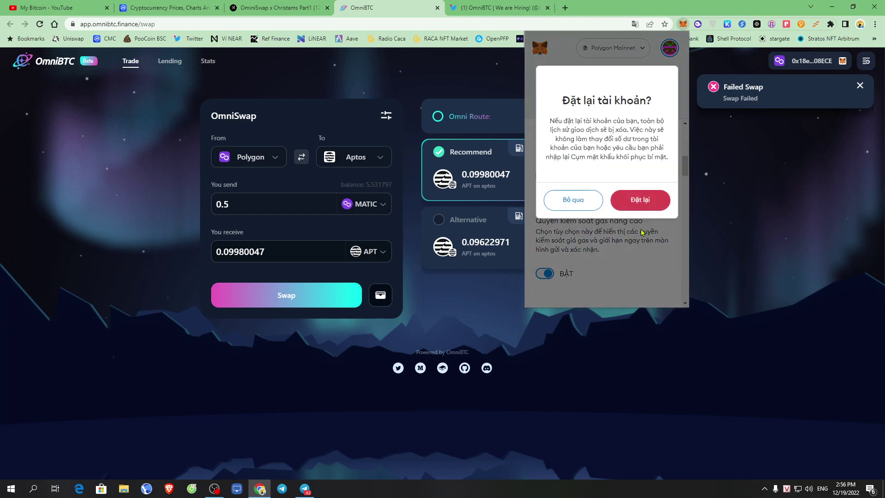
left_click(641, 198)
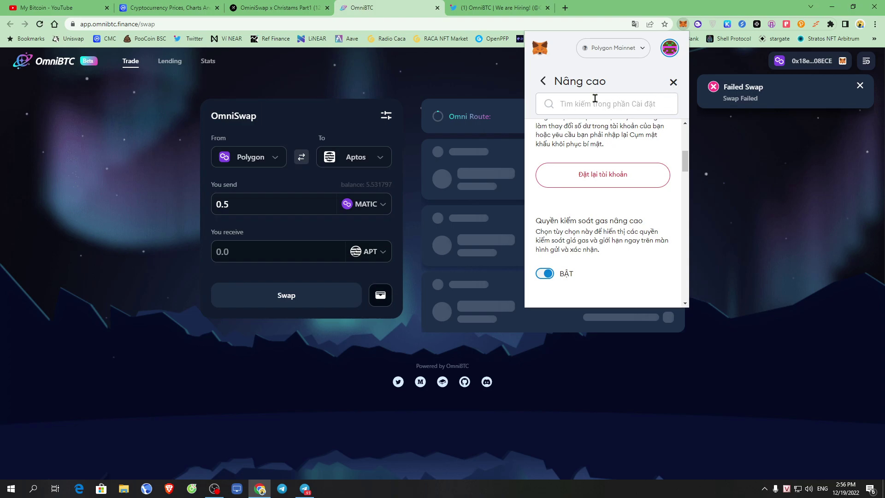
left_click(544, 83)
left_click(673, 83)
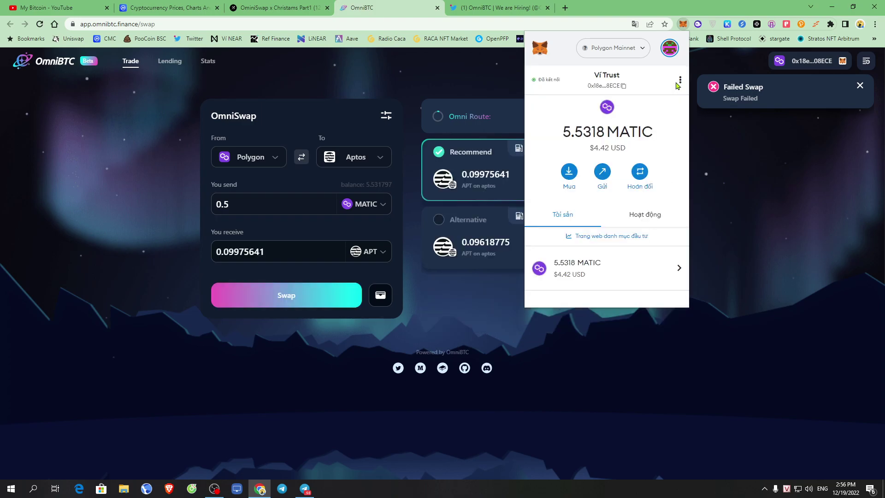
left_click(598, 255)
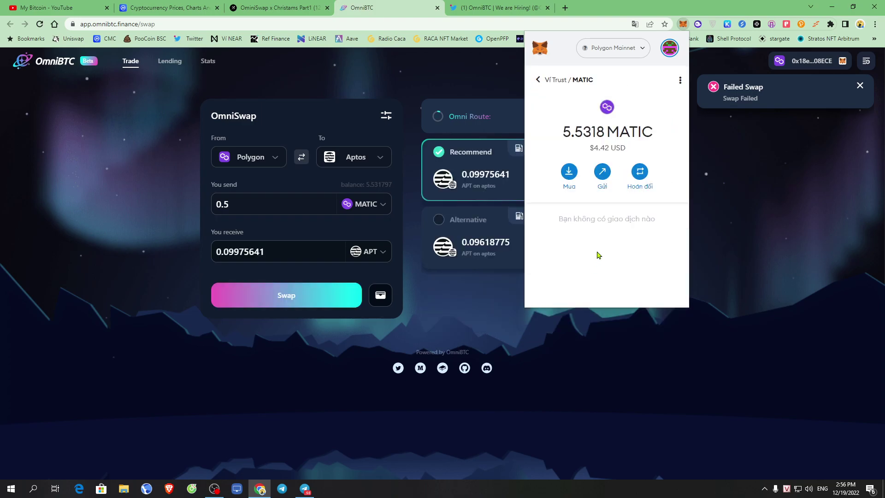
left_click(755, 217)
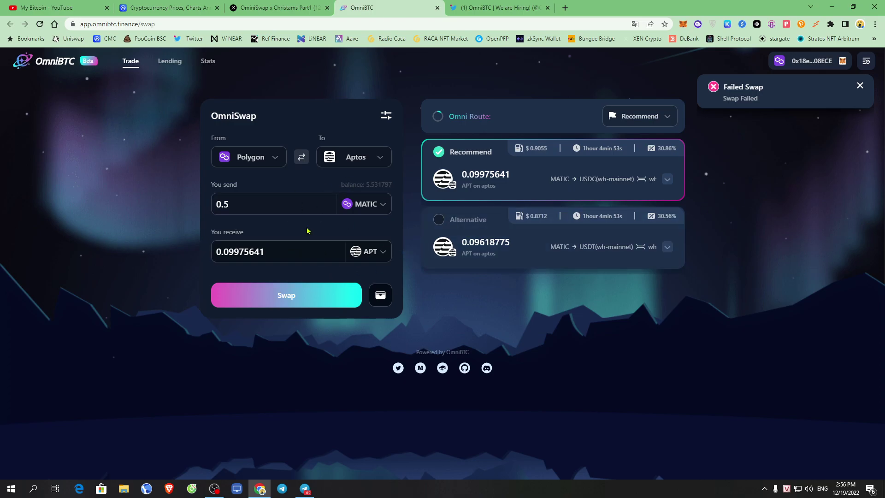
Step: Start the swap of 0.5 MATIC on Polygon to APT on Aptos and set its gas option to Thị trường
left_click(286, 302)
left_click(441, 349)
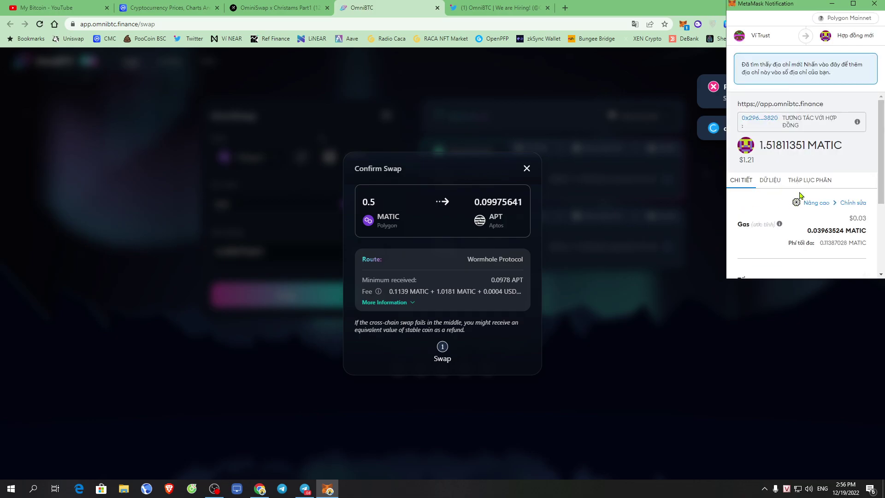
scroll(820, 224, "down", 2)
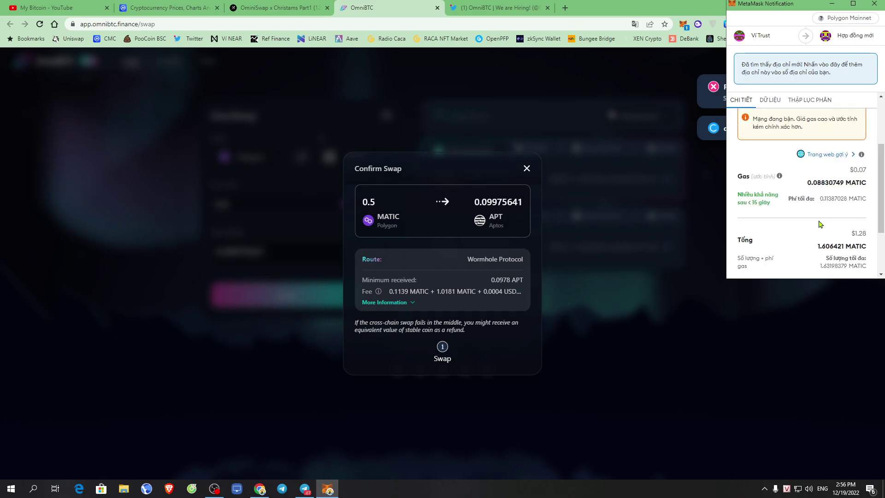
left_click(834, 155)
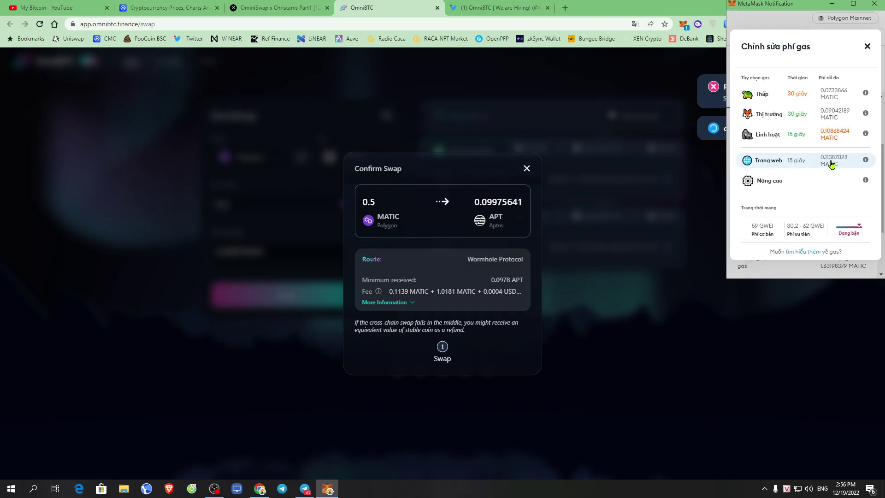
left_click(817, 118)
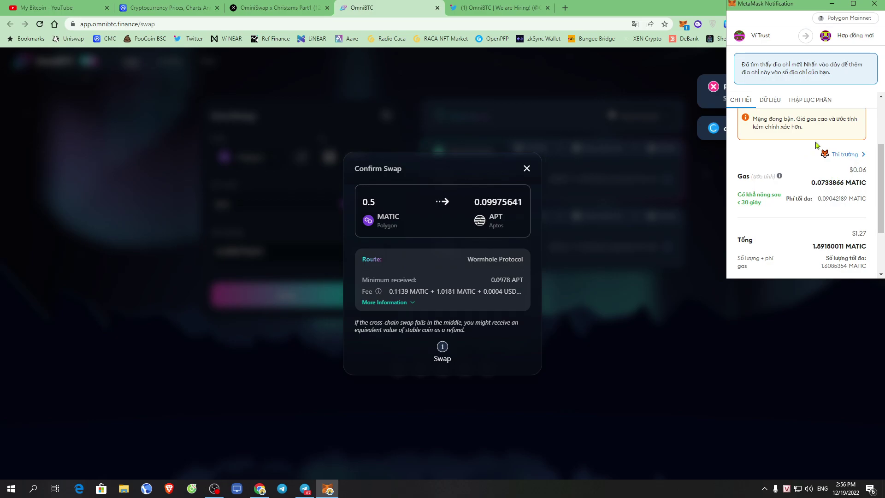
Step: Review the transaction's gas fee and total, try to approve the swap in MetaMask, and close the swap confirmation
scroll(824, 207, "down", 2)
scroll(825, 211, "up", 1)
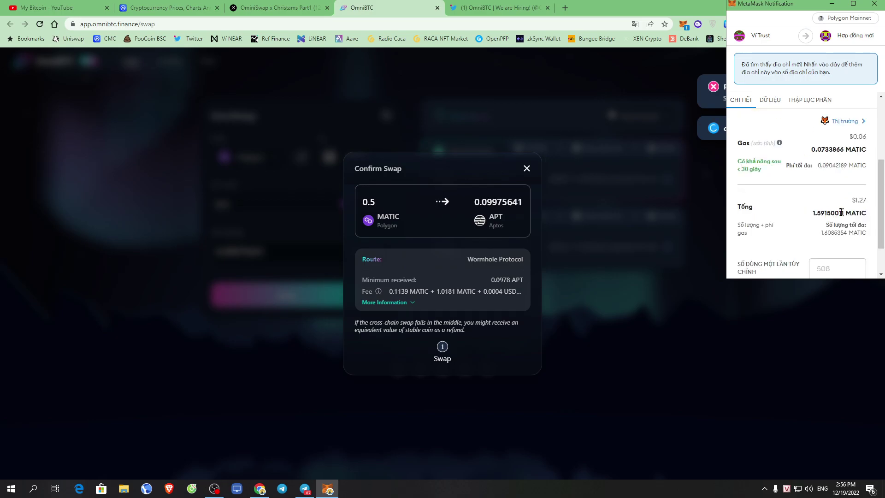
scroll(825, 217, "down", 1)
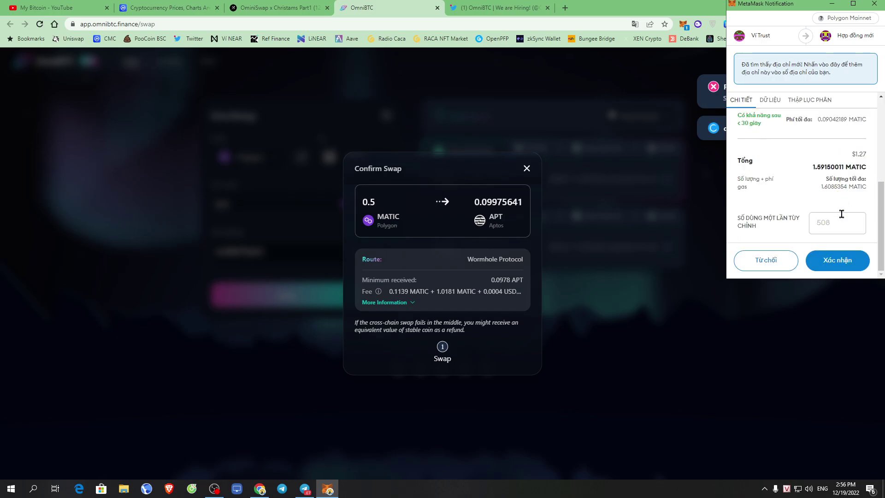
scroll(837, 215, "up", 3)
scroll(804, 208, "up", 1)
scroll(804, 210, "down", 3)
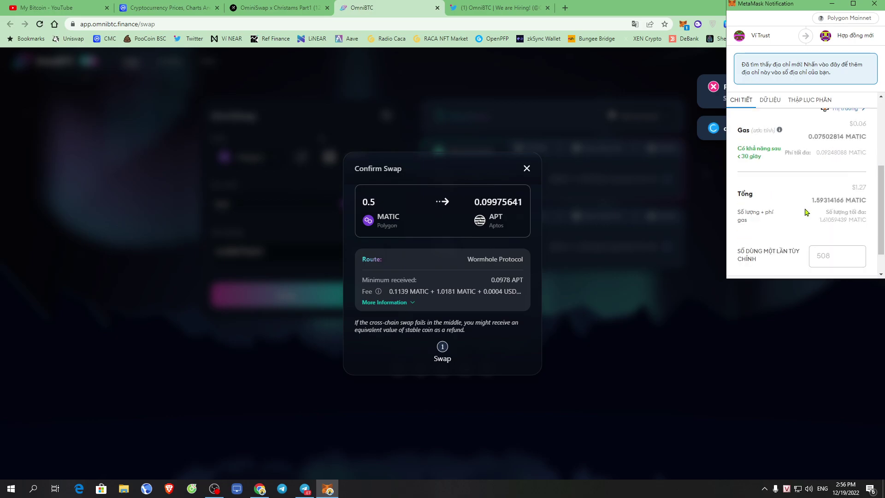
scroll(811, 212, "down", 1)
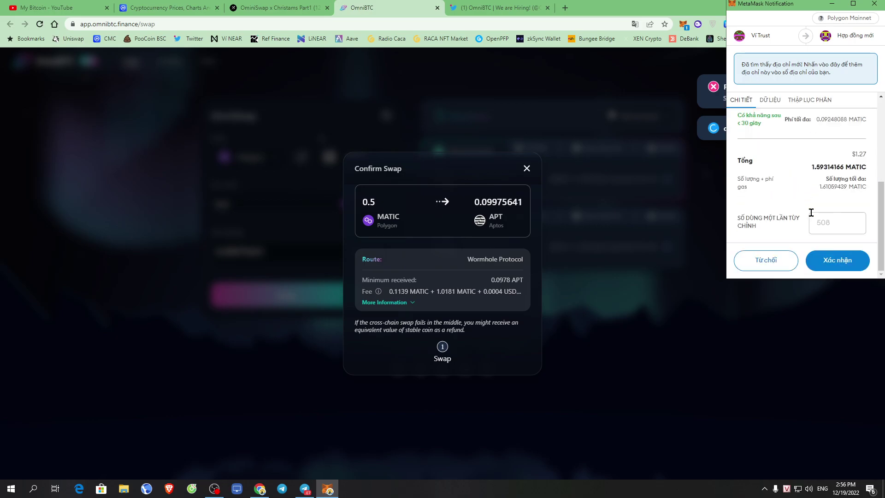
left_click(835, 260)
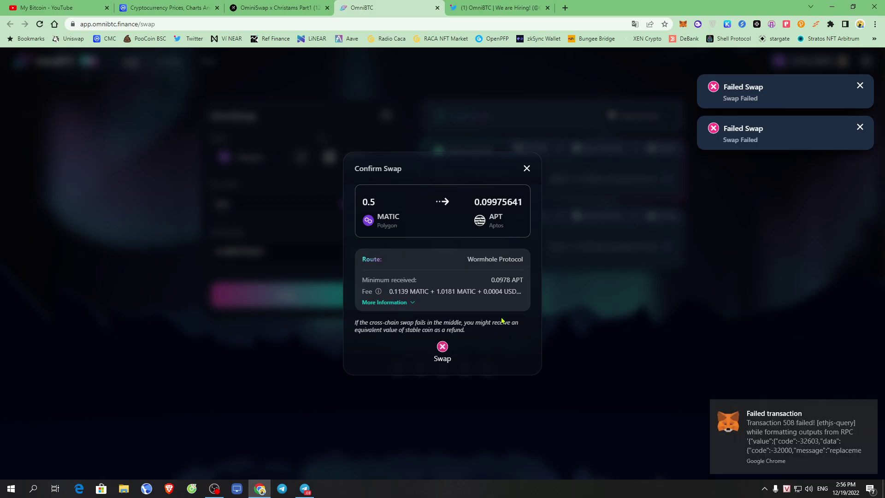
left_click(676, 334)
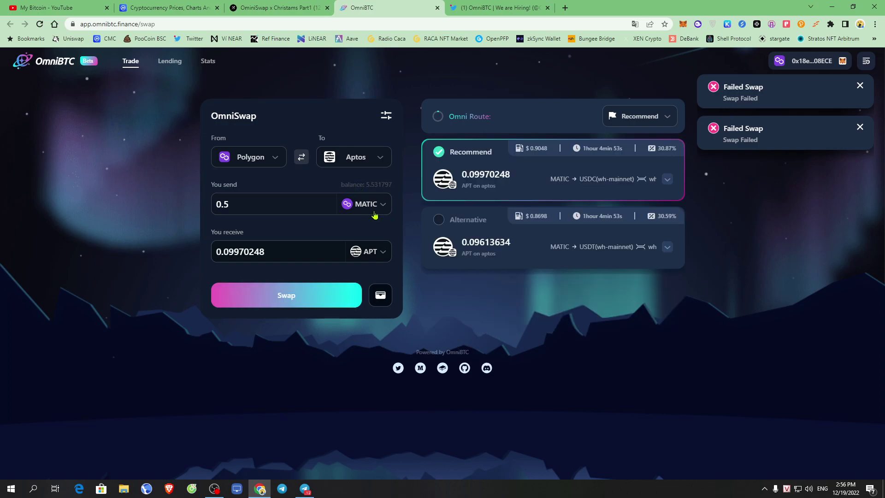
Step: Reopen and cancel the swap confirmation, and dismiss both failed swap notifications
left_click(318, 294)
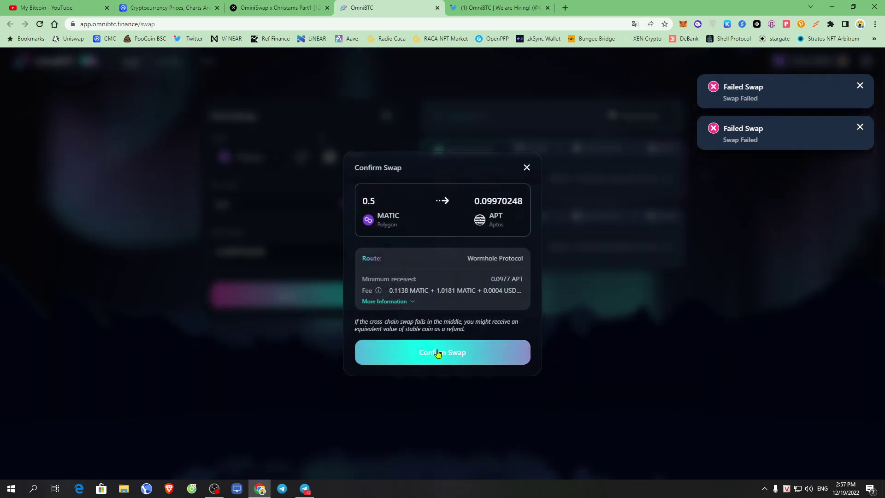
left_click(527, 169)
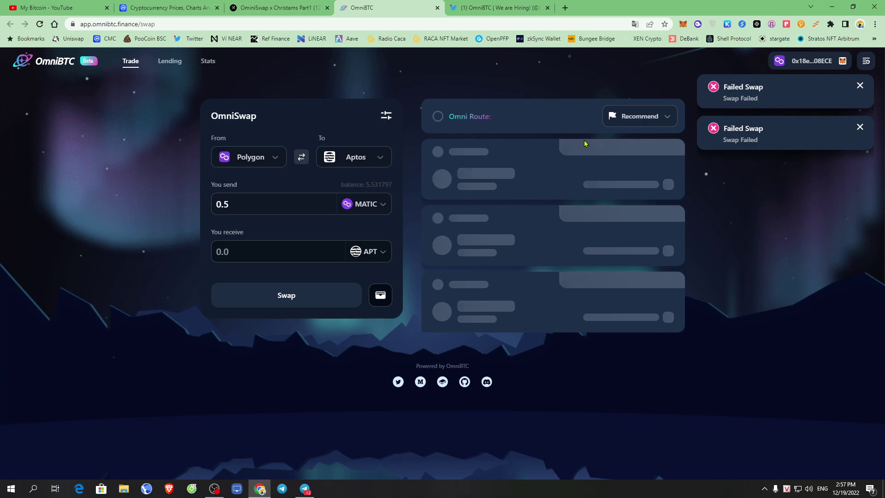
left_click(860, 86)
left_click(860, 86)
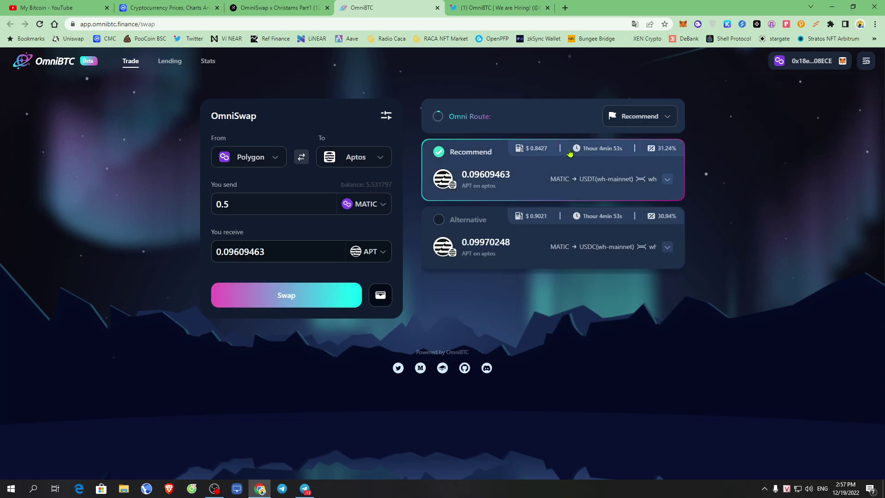
Step: Submit the 0.5 MATIC to APT swap again and select the Thị trường gas option for its transaction
left_click(329, 291)
left_click(460, 349)
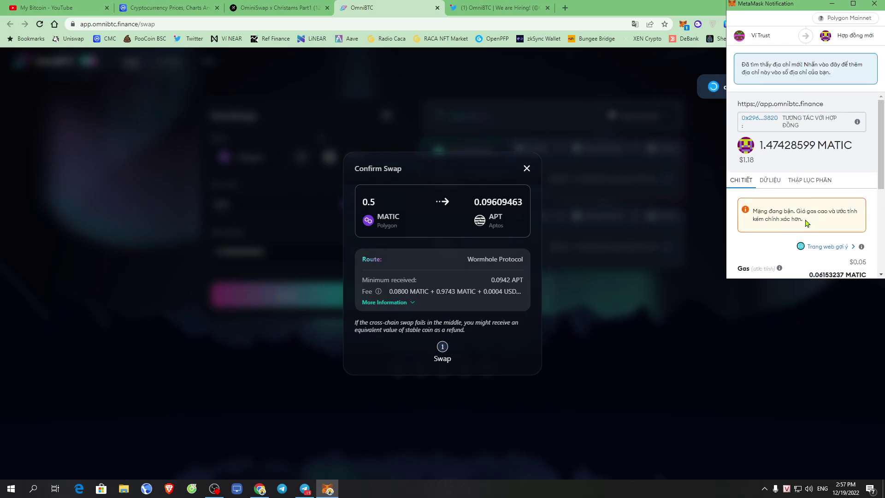
scroll(808, 223, "down", 3)
scroll(816, 194, "up", 2)
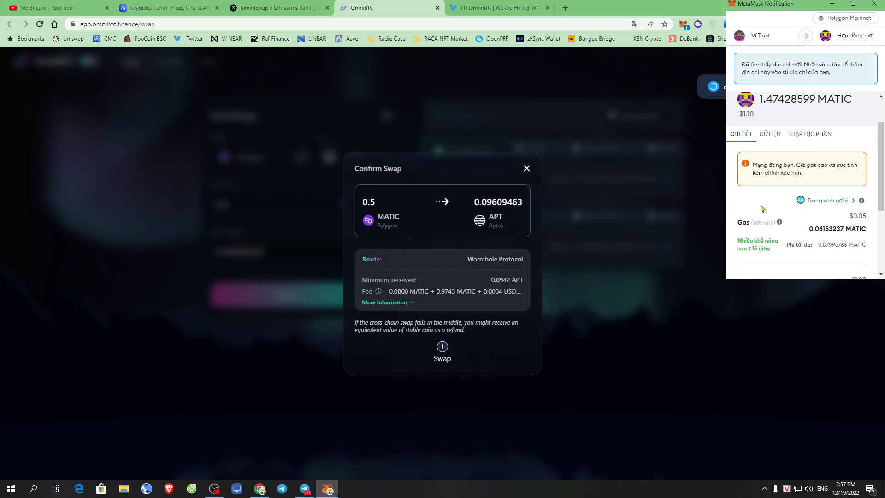
left_click(827, 202)
left_click(804, 113)
scroll(811, 216, "down", 3)
scroll(821, 212, "up", 3)
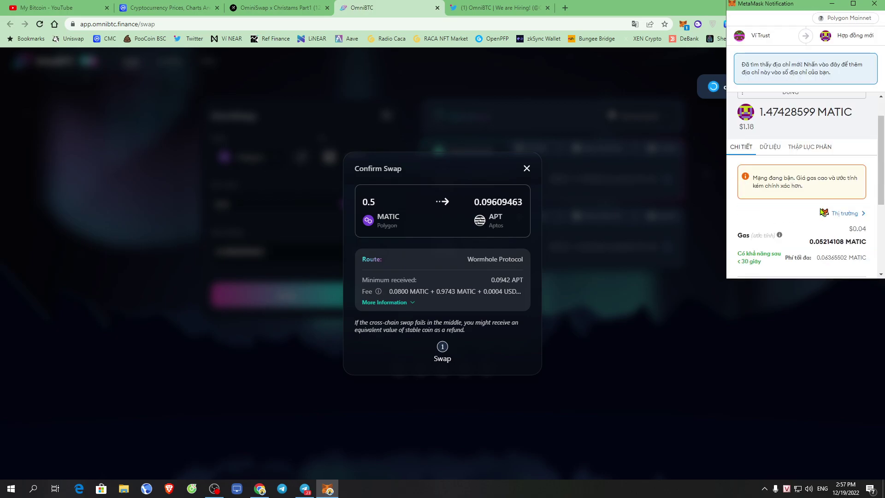
Step: Change the gas option to Linh hoạt, try to approve the swap transaction, and close the swap confirmation
left_click(840, 213)
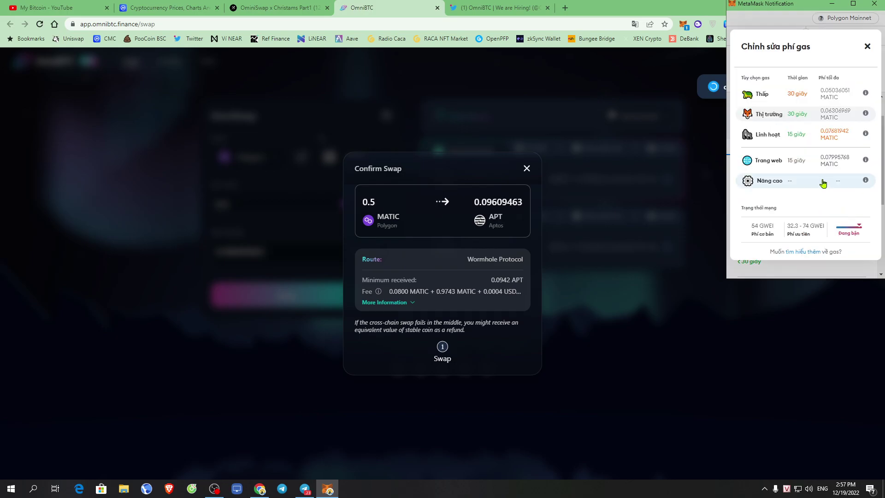
left_click(822, 138)
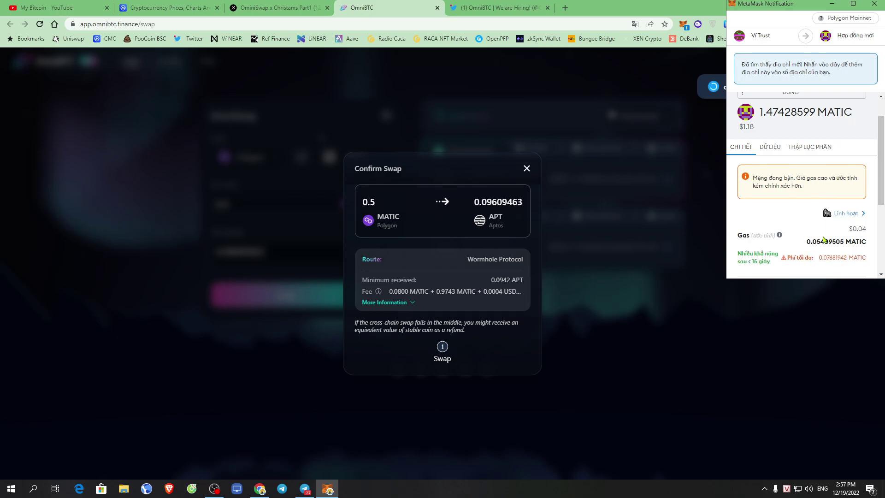
scroll(823, 239, "down", 3)
left_click(838, 259)
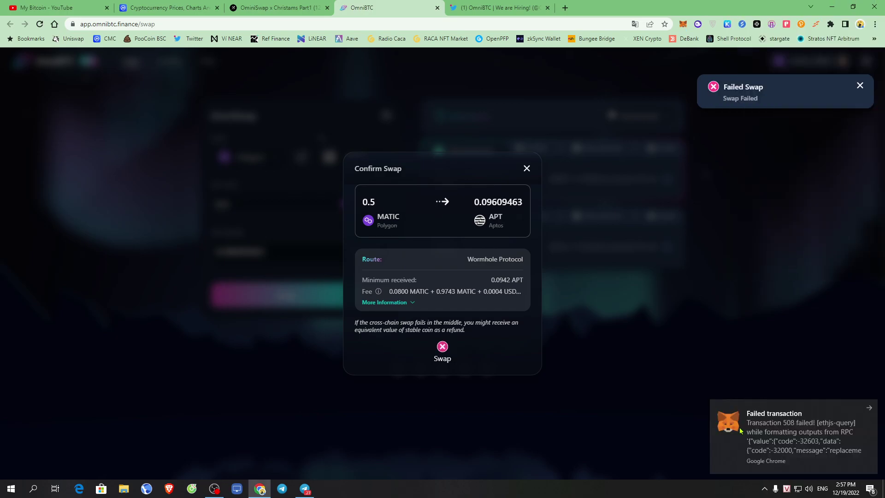
left_click(747, 292)
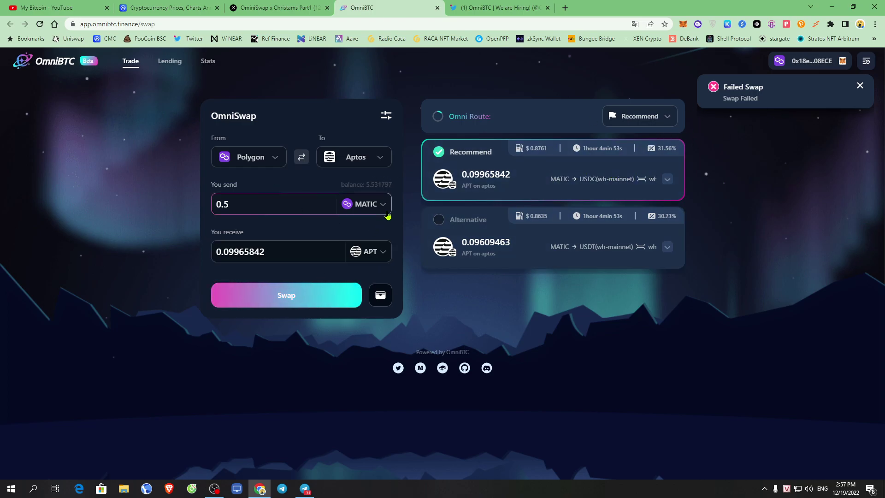
Step: Reload the swap page and enter 0.5 MATIC as the amount to send from Polygon to Aptos
right_click(713, 140)
left_click(738, 170)
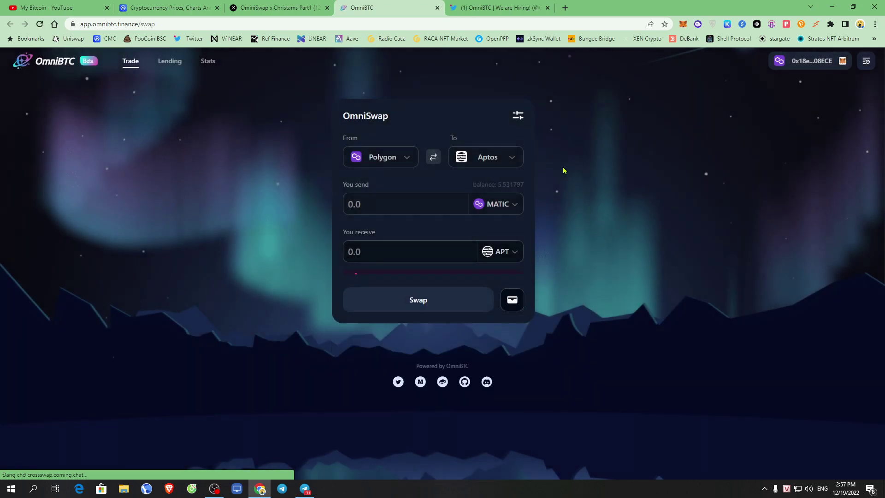
left_click(433, 208)
type("0.5")
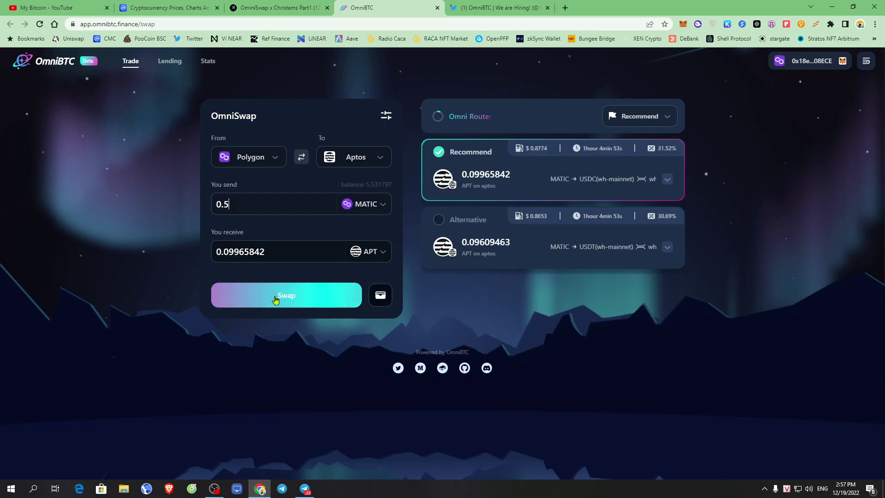
Step: Confirm the swap and try to approve its transaction in MetaMask with the site-suggested gas fee
left_click(301, 296)
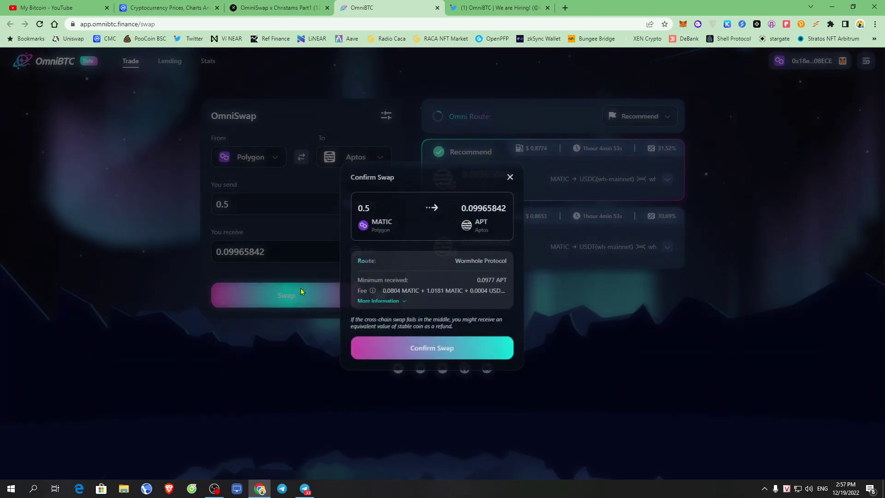
left_click(422, 347)
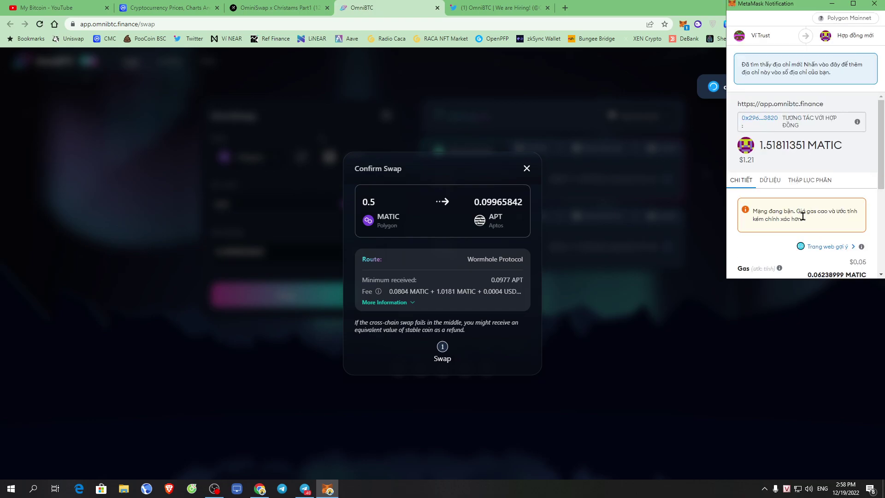
scroll(803, 216, "down", 5)
left_click(840, 262)
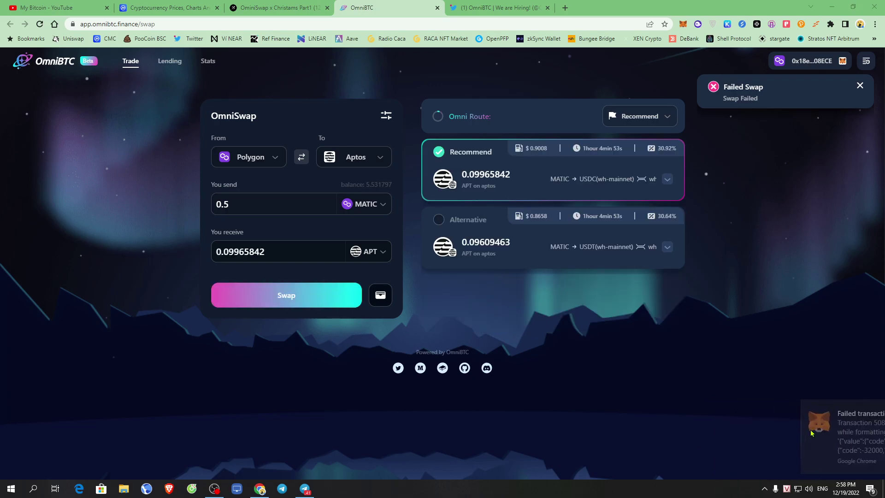
Step: Look through the available source chains and check the recommended route's estimated time
left_click(260, 157)
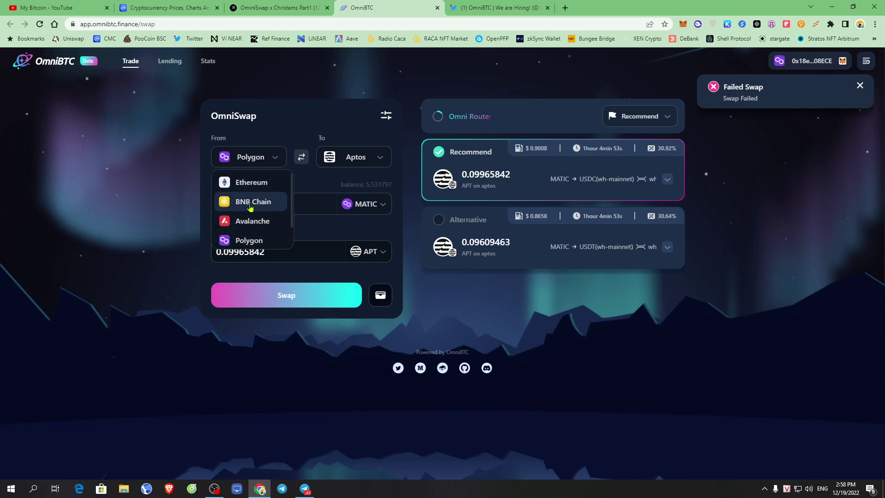
scroll(251, 209, "down", 1)
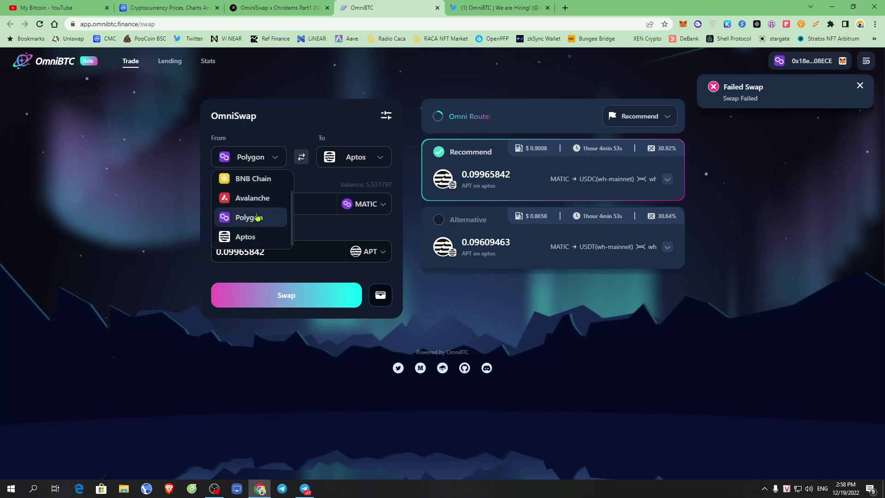
scroll(262, 198, "up", 1)
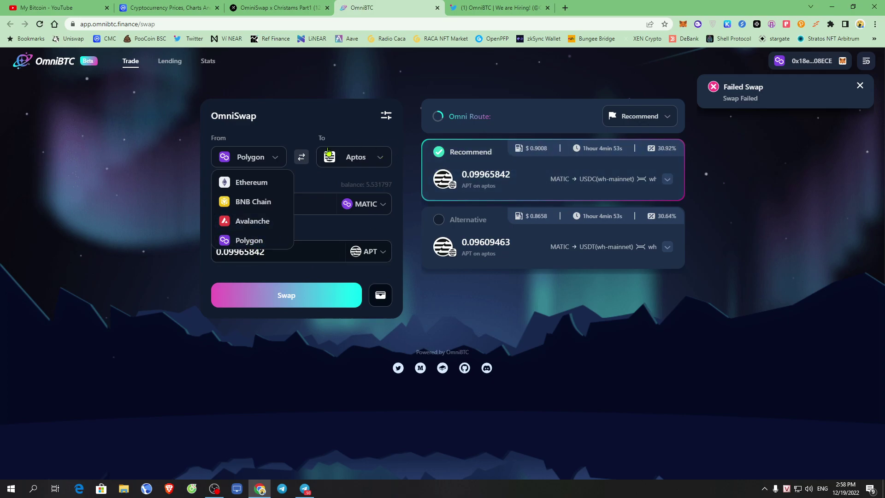
left_click_drag(567, 153, 630, 153)
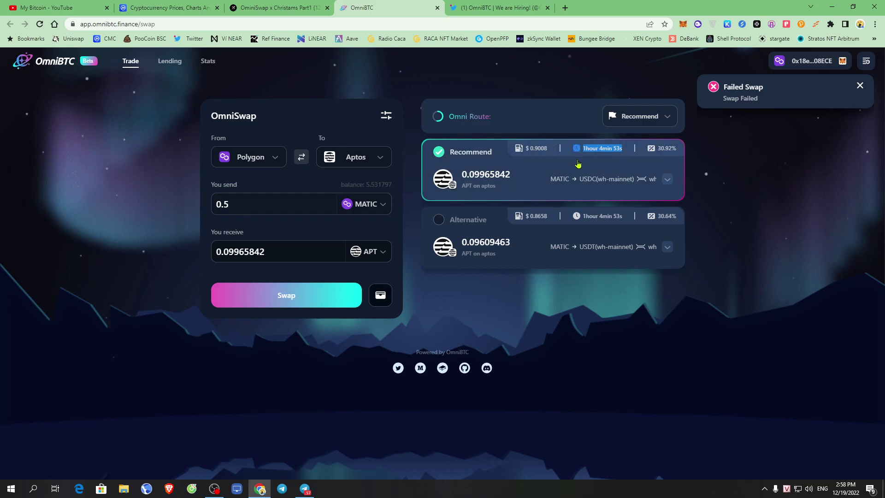
Step: Examine the completed ETH swap in the transaction history, dismissing the failed swap notification between the two viewings
left_click(867, 61)
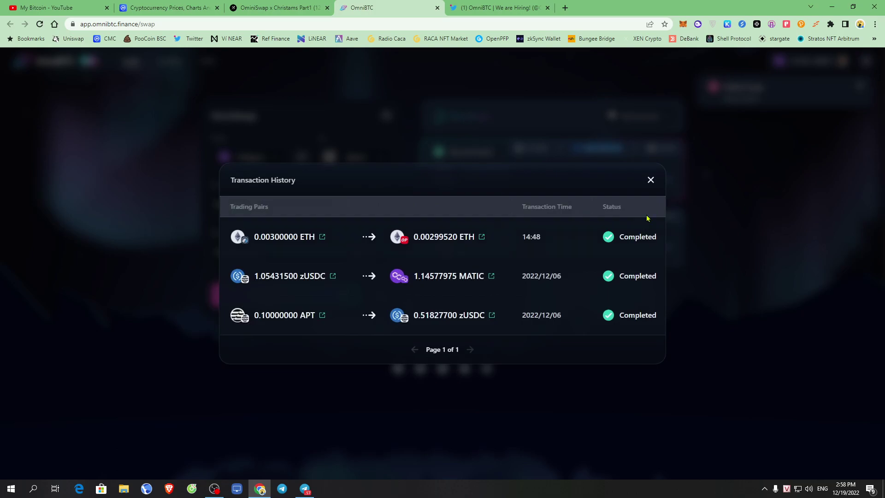
left_click(650, 180)
left_click(860, 86)
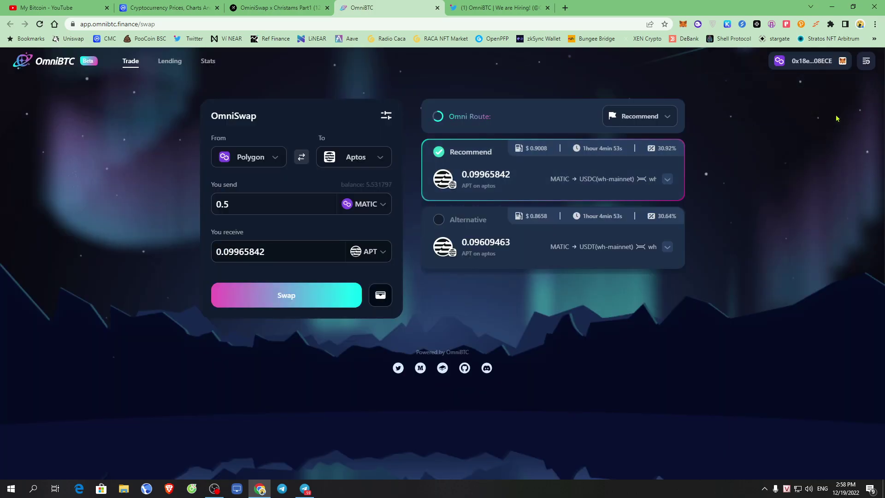
left_click(866, 62)
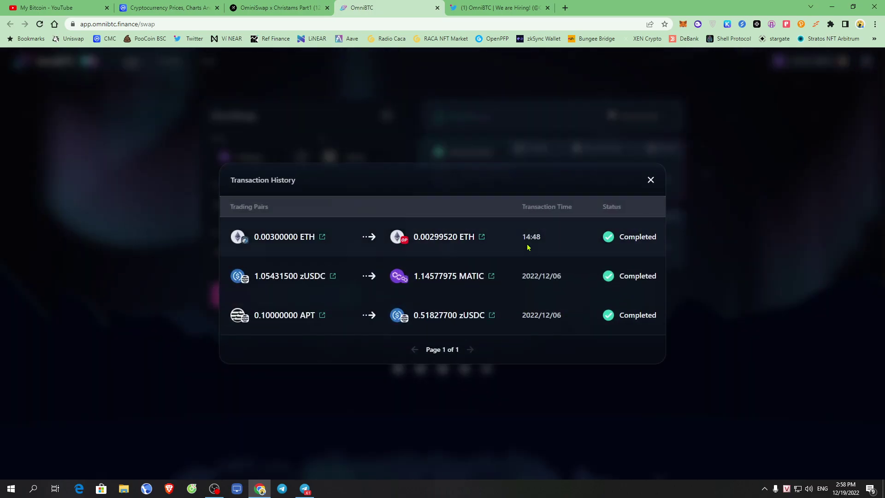
left_click_drag(257, 237, 648, 237)
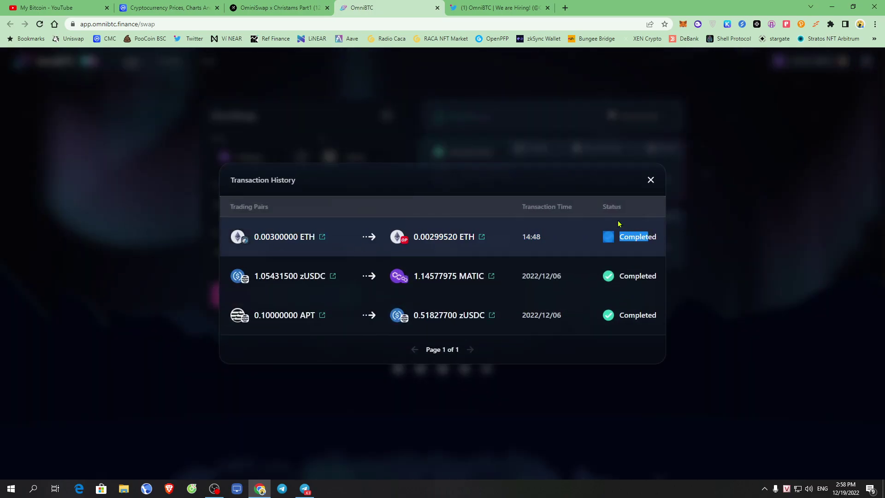
left_click(585, 246)
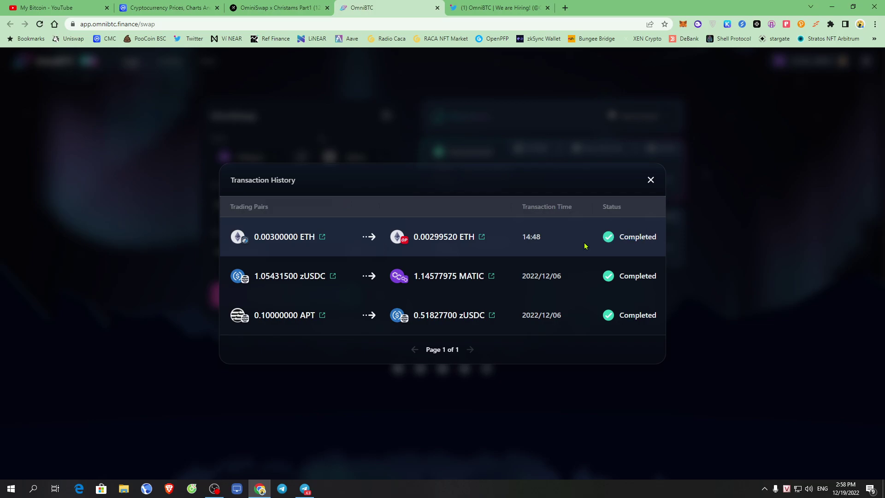
left_click(650, 179)
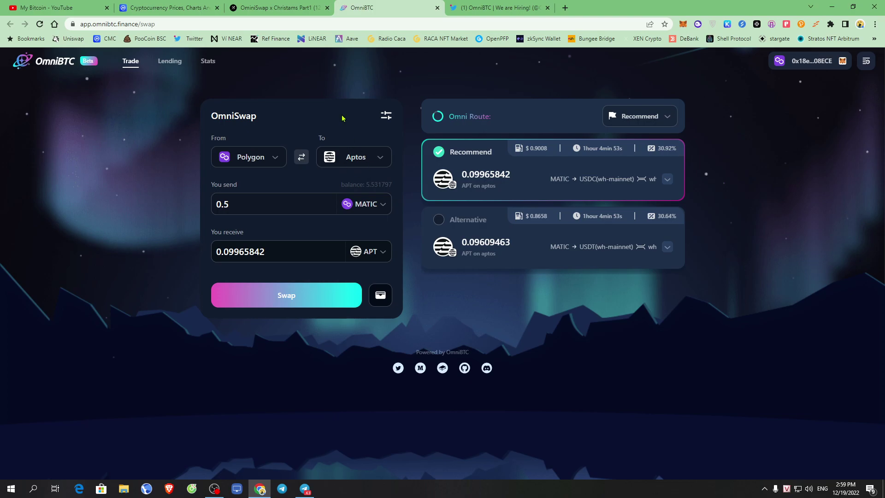
Step: Return to the Galxe campaign and read the requirements of the EVM-to-Aptos bridge task and the Tweet Quoters task
left_click(284, 6)
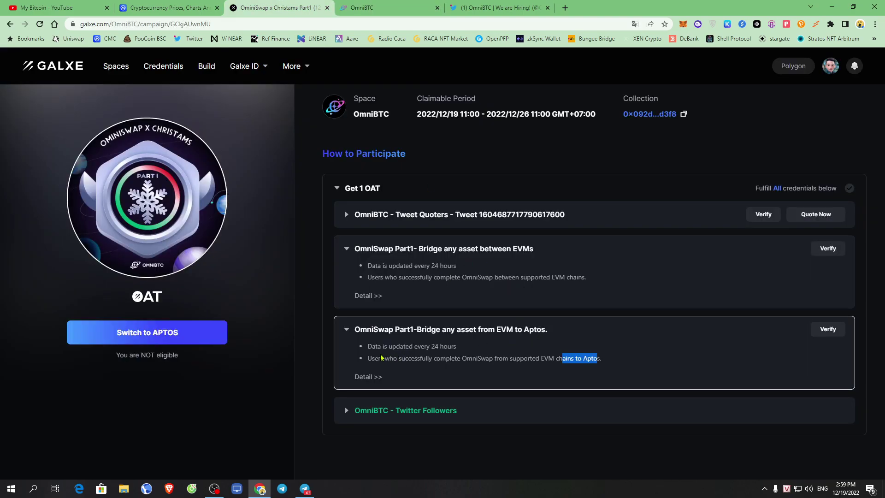
left_click_drag(377, 346, 490, 351)
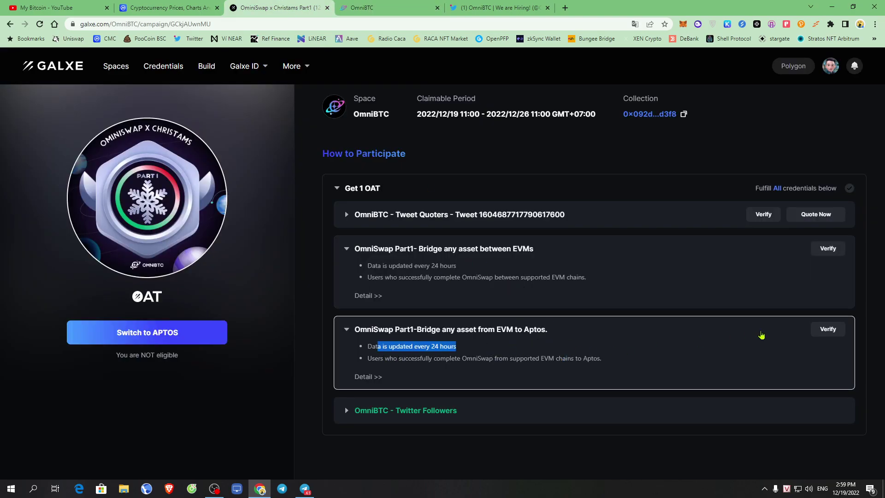
mouse_move(822, 332)
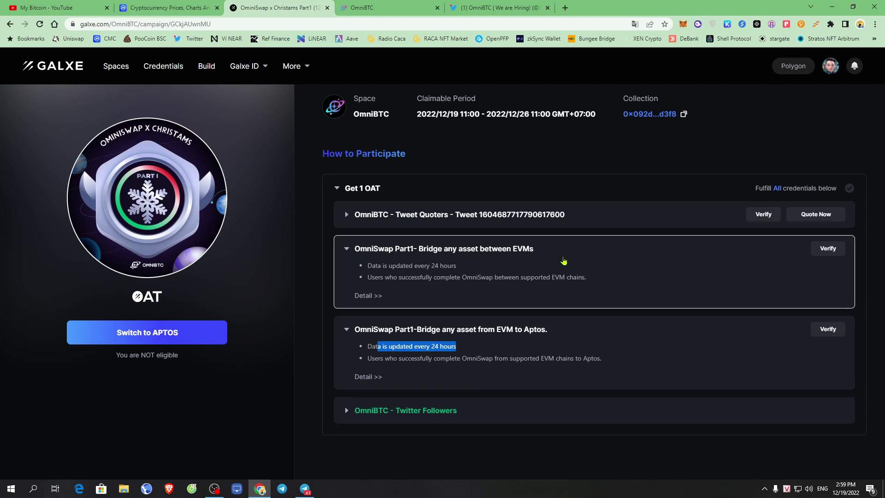
left_click(379, 222)
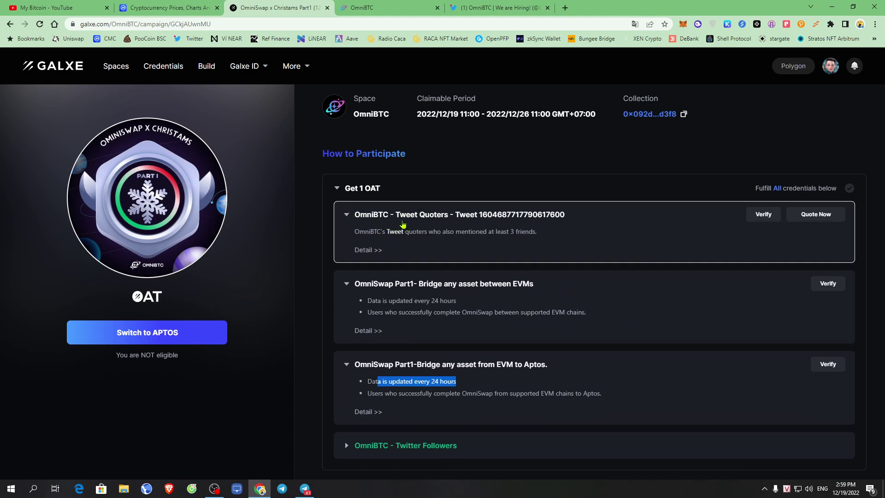
left_click_drag(465, 232, 566, 238)
left_click(567, 238)
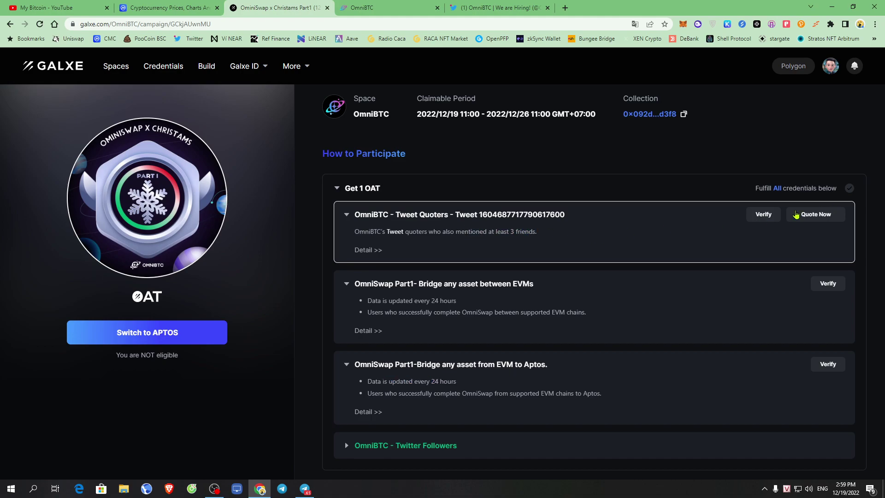
Step: Start the campaign's quote tweet in an enlarged composer and mention three friends on a new line below the link
left_click(815, 220)
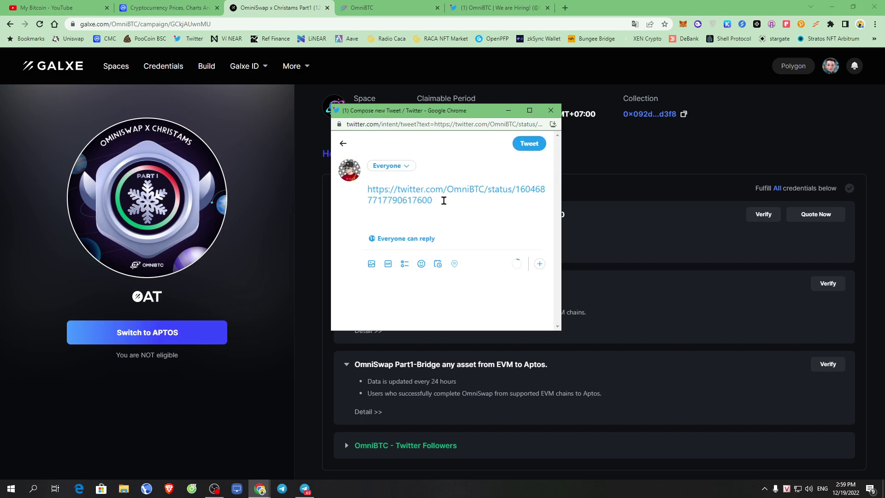
left_click(530, 110)
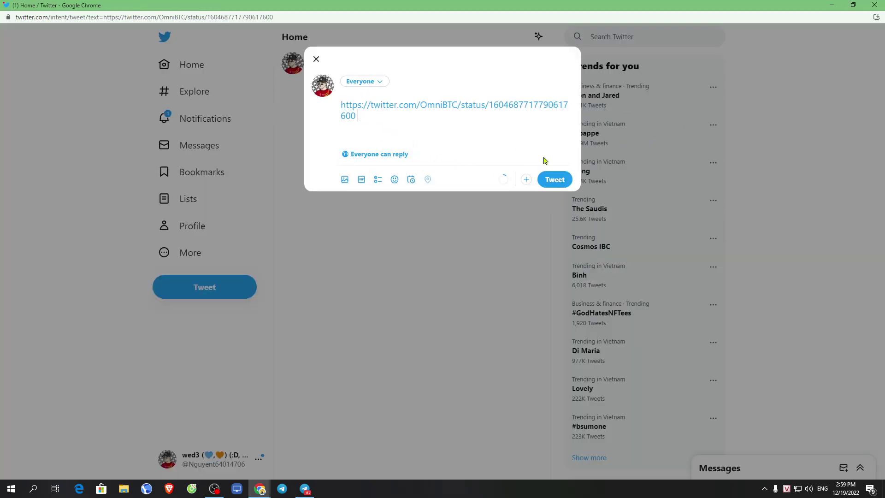
key("Return")
type("@")
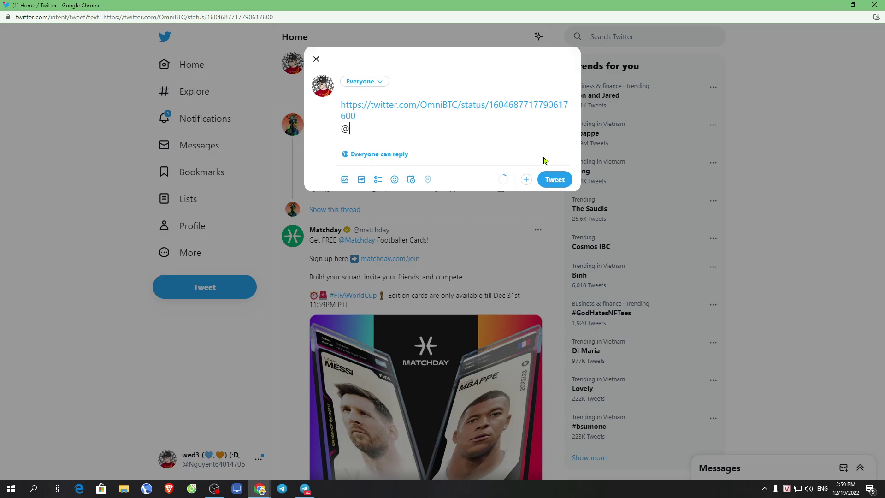
type("cuc")
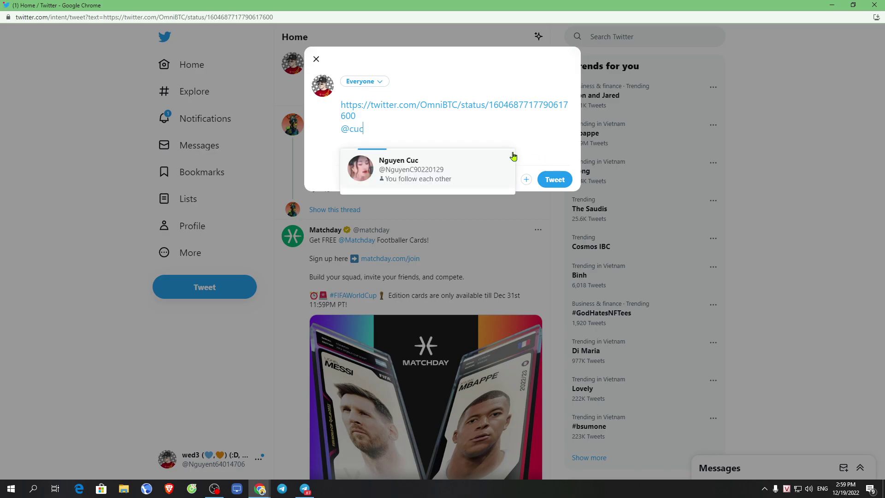
left_click(371, 174)
type("@lieu")
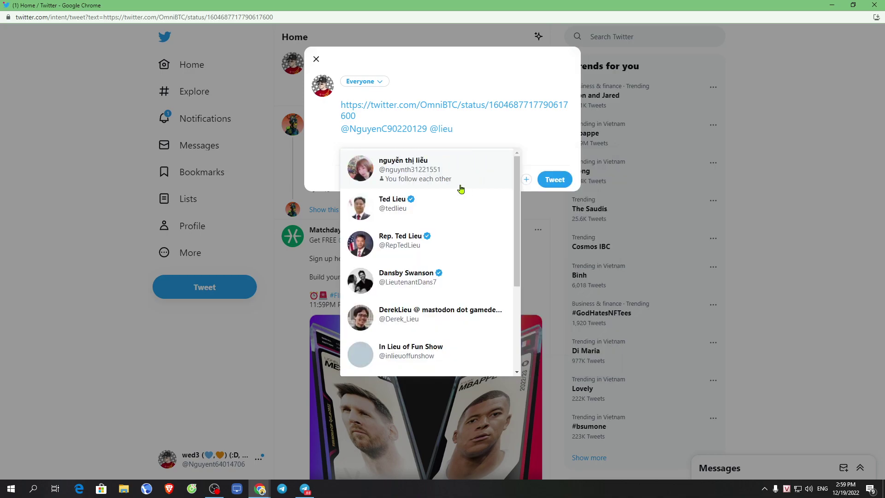
left_click(383, 174)
type("@hoang")
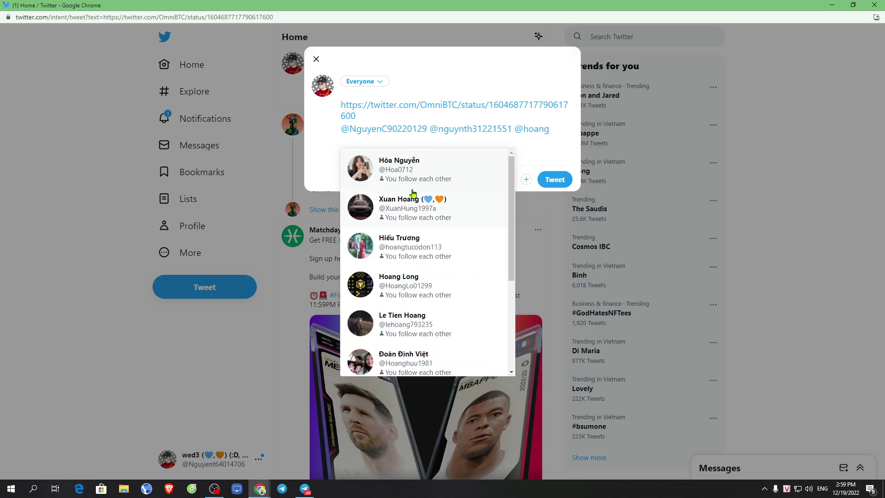
left_click(413, 217)
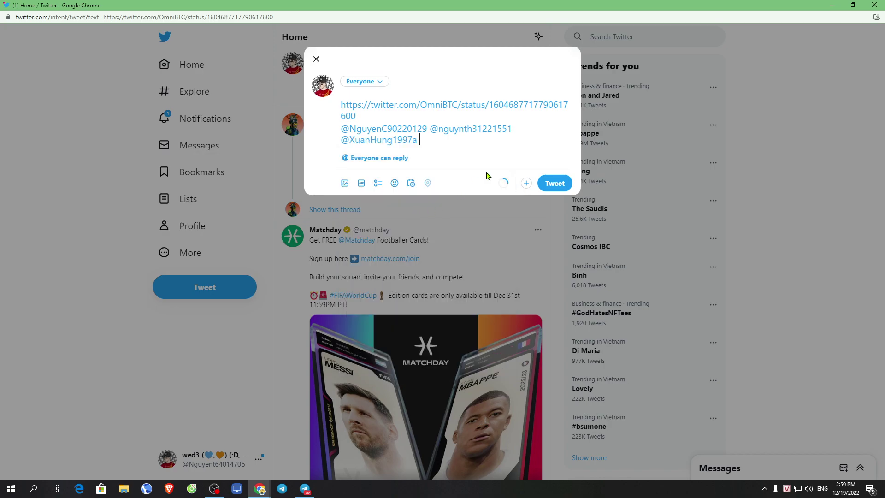
Step: Post the quote tweet, close the Twitter window and verify the Tweet Quoters task
left_click(555, 187)
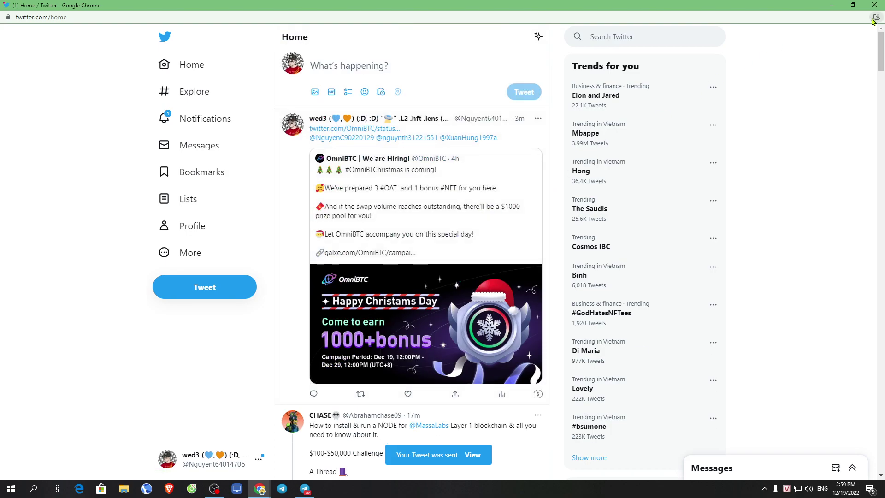
left_click(874, 5)
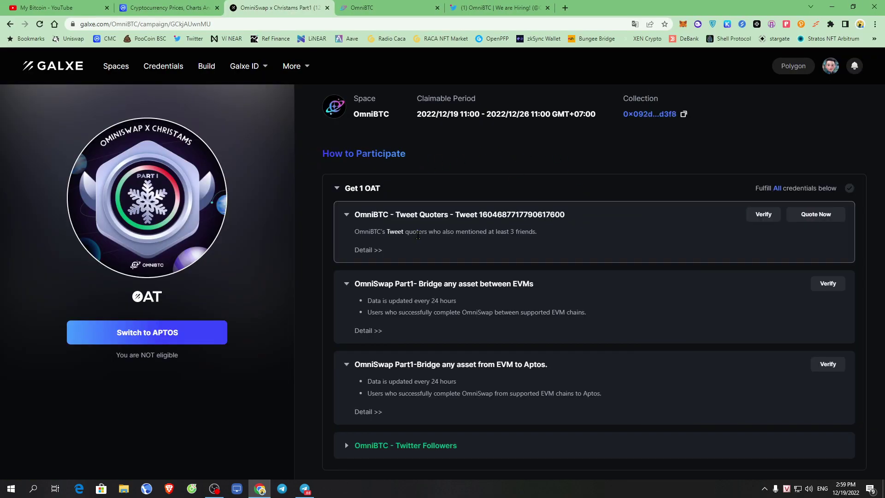
left_click(753, 218)
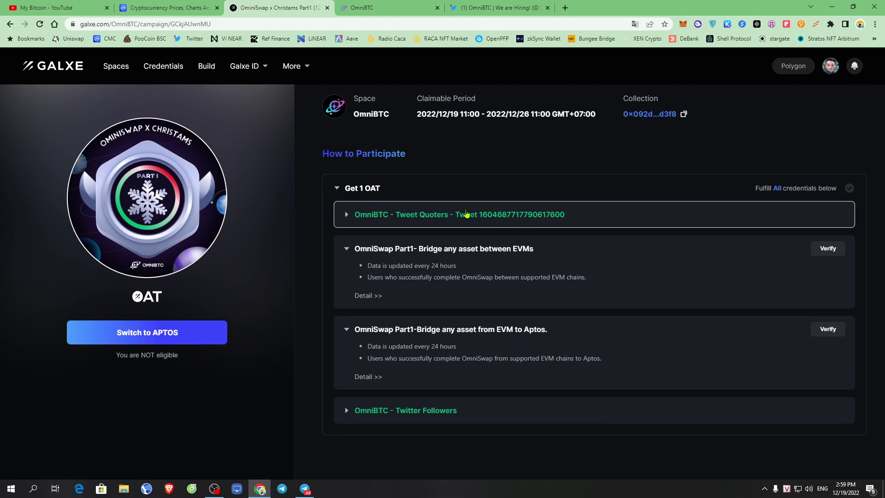
Step: Collapse both OmniSwap bridge tasks and try to verify the one for bridging between EVMs
left_click(451, 265)
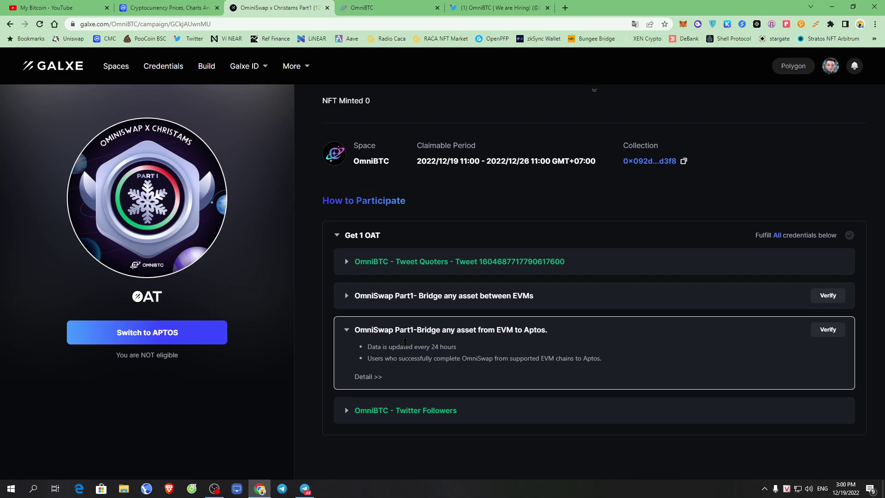
left_click(461, 340)
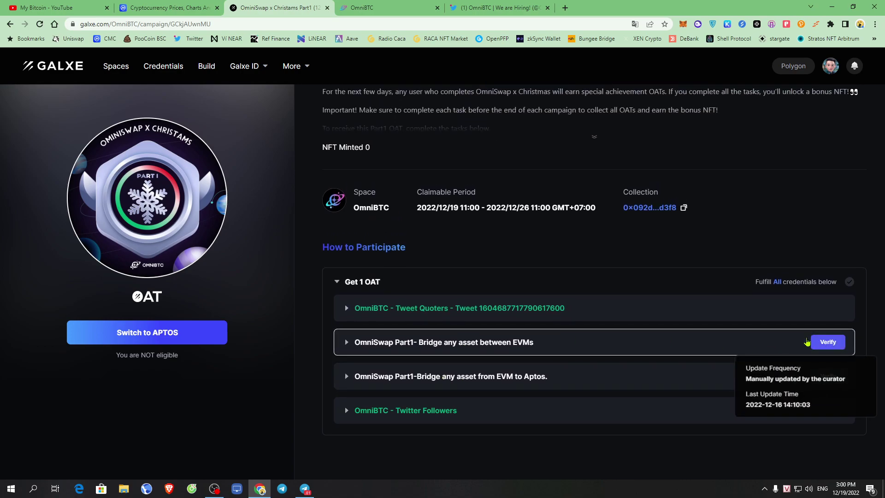
left_click(830, 349)
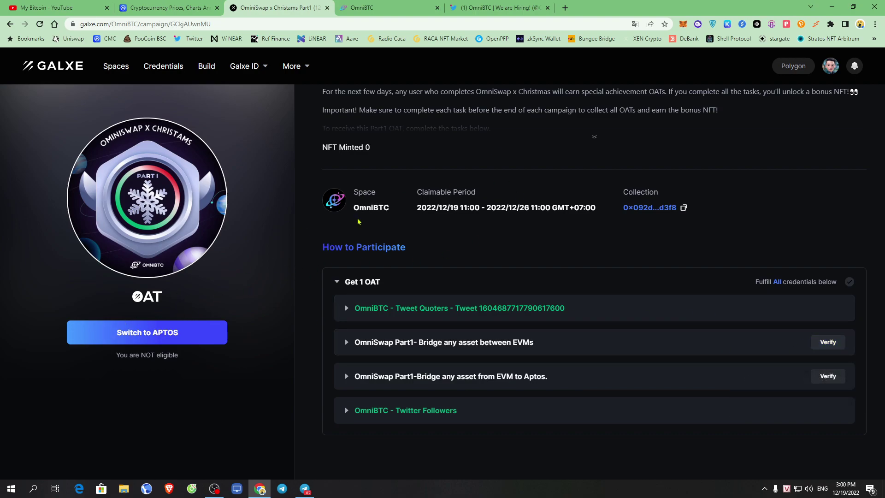
Step: Open the Galxe profile settings and approve the signature request in MetaMask
mouse_move(830, 65)
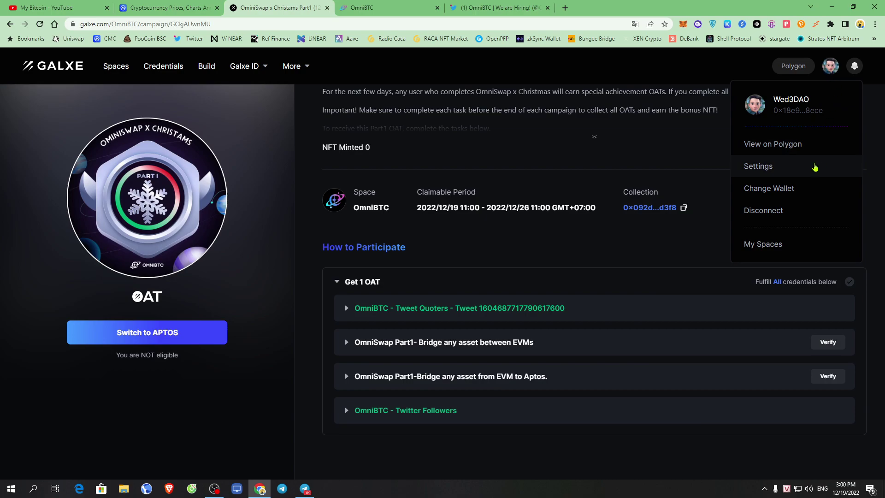
left_click(786, 172)
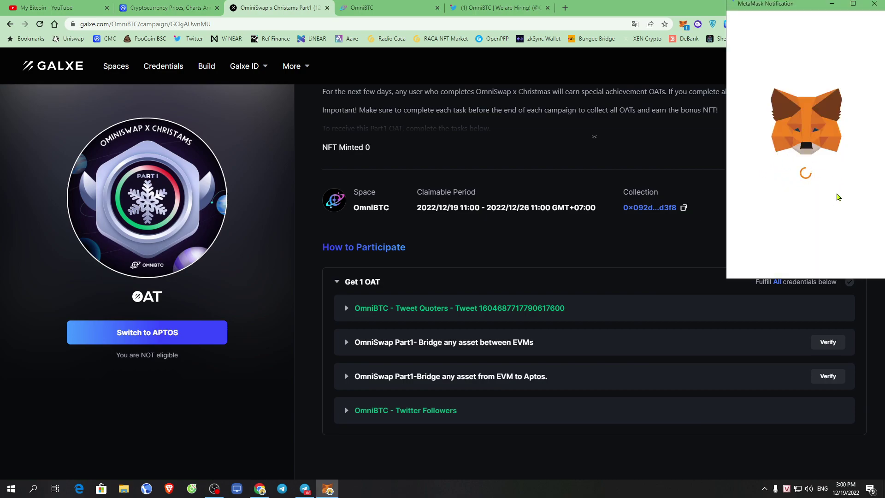
scroll(842, 235, "down", 3)
left_click(837, 255)
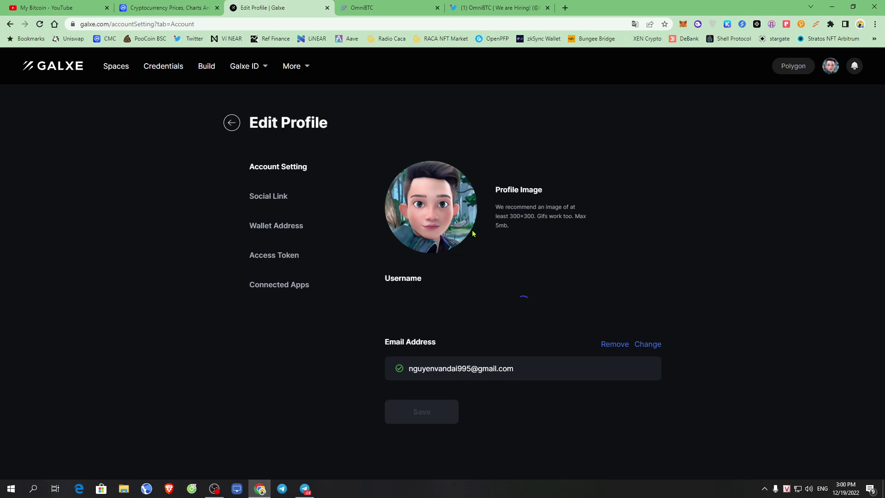
Step: Examine the Solana and Aptos wallet addresses linked to the Galxe profile, then return to the account settings
left_click(277, 226)
scroll(285, 240, "down", 2)
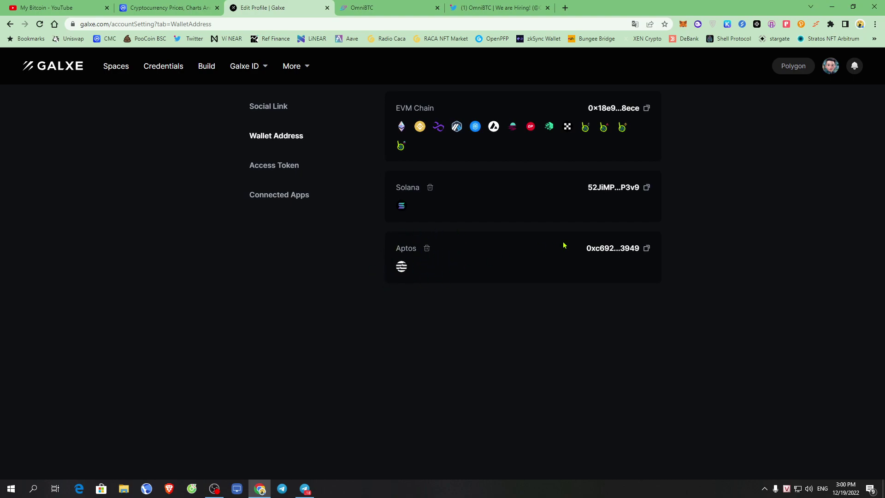
left_click_drag(577, 253, 641, 251)
left_click_drag(586, 188, 644, 187)
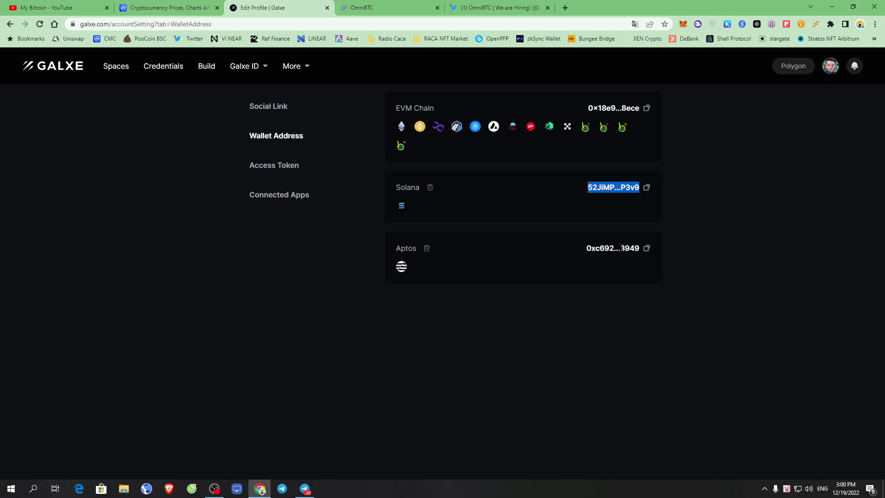
left_click_drag(578, 250, 645, 249)
scroll(518, 339, "up", 2)
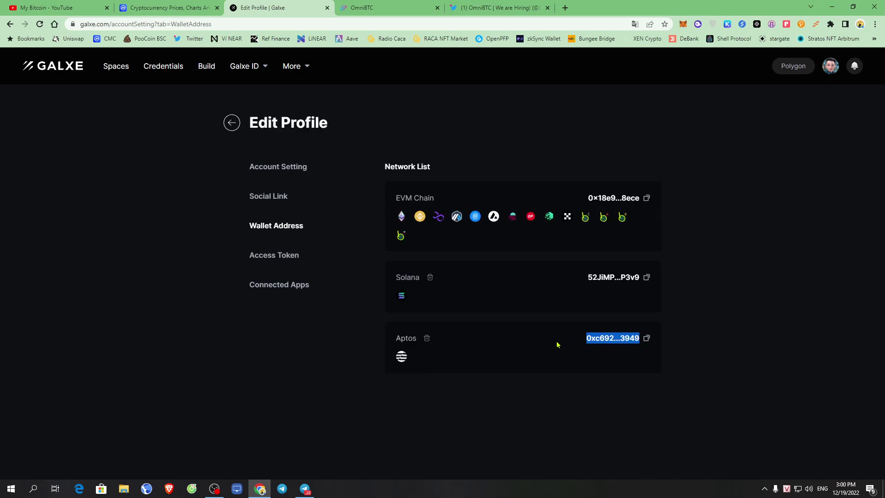
left_click_drag(379, 343, 652, 340)
left_click(275, 166)
Step: Go back to the OminiSwap x Christams Part1 campaign and switch its network to Aptos
left_click(10, 24)
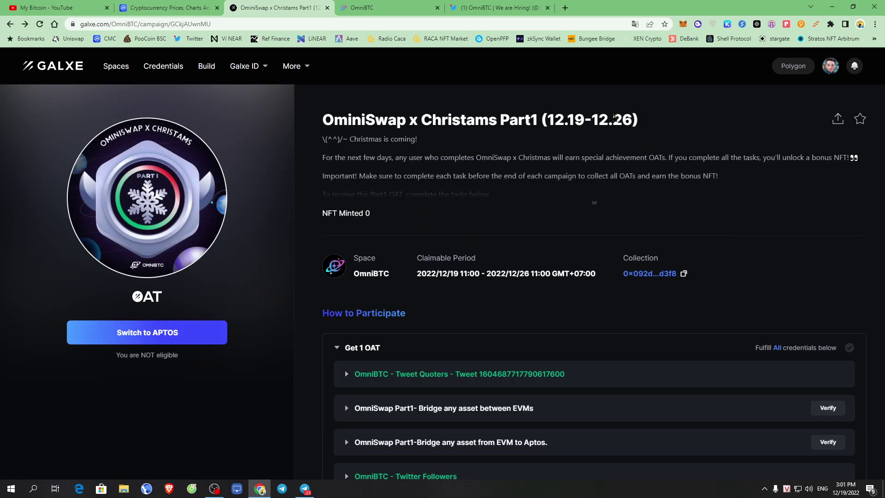
left_click(156, 340)
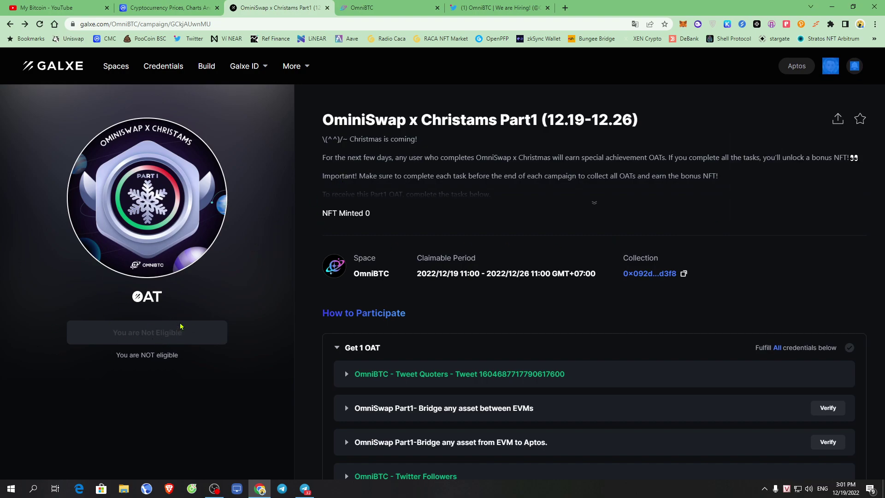
Step: Check the assets in the Aptos wallet, then the campaign's eligibility status and its task list
left_click(787, 25)
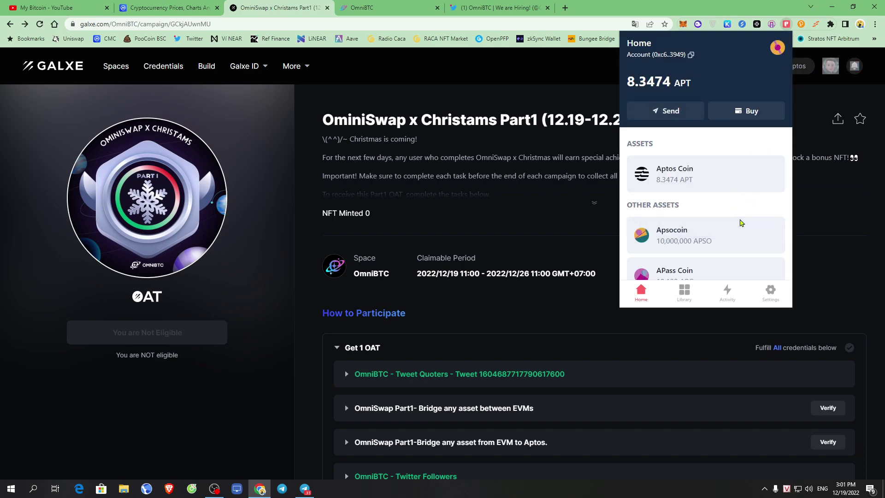
scroll(728, 223, "down", 2)
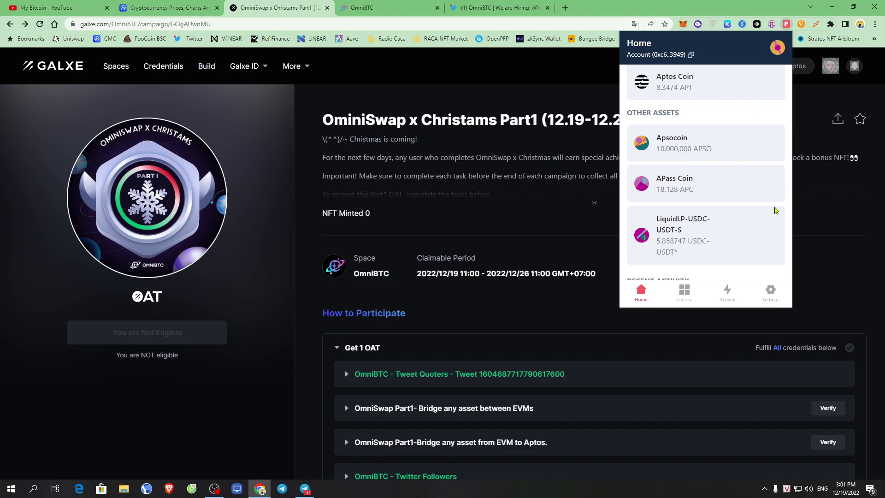
scroll(723, 214, "up", 2)
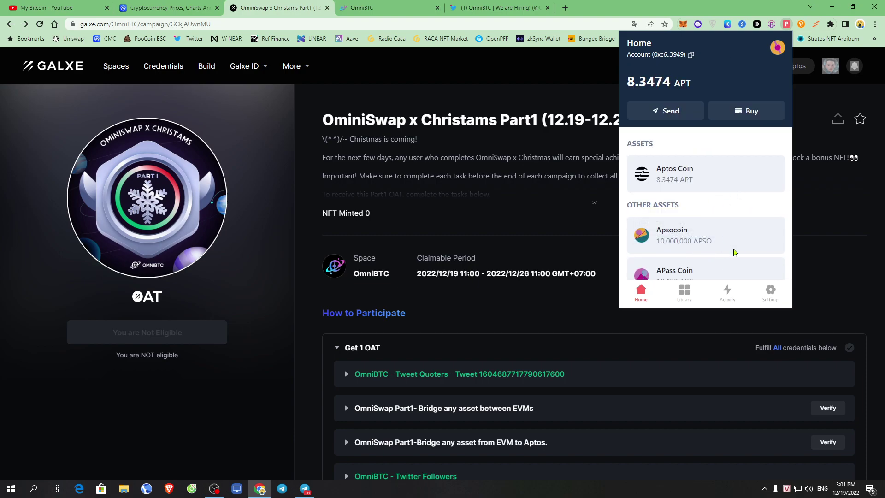
left_click_drag(120, 323, 179, 356)
left_click(159, 325)
double_click(122, 355)
scroll(470, 351, "down", 1)
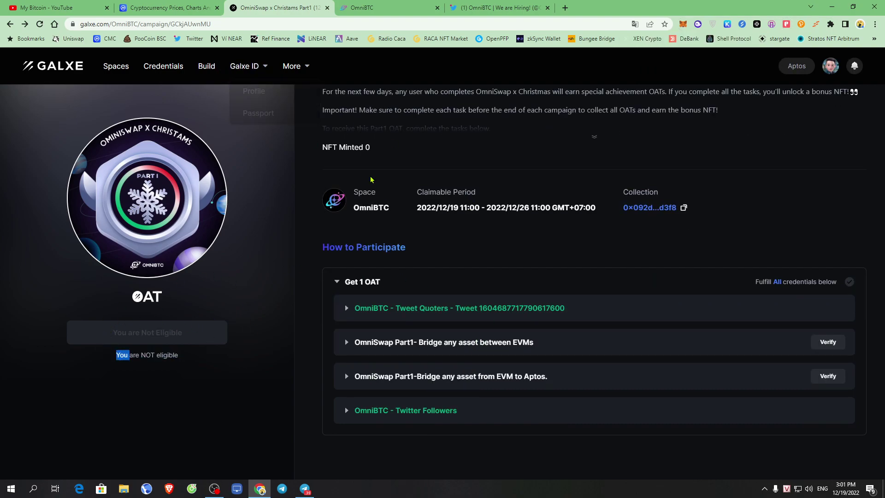
scroll(448, 279, "up", 1)
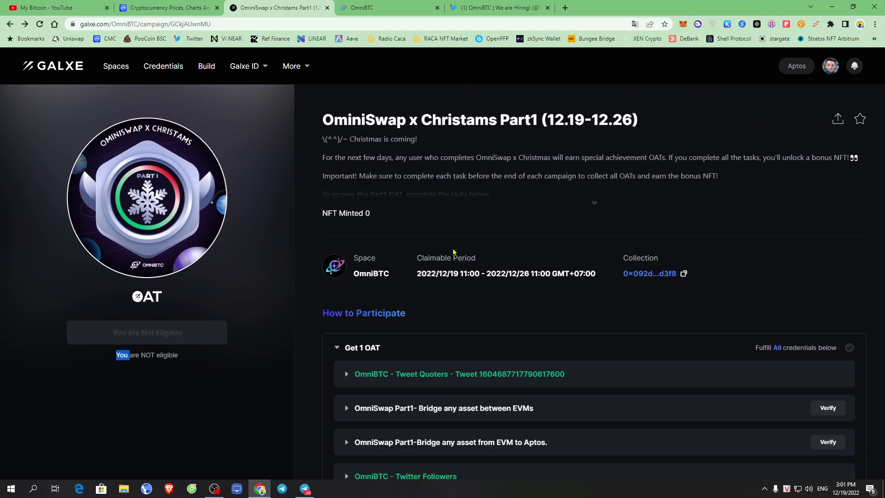